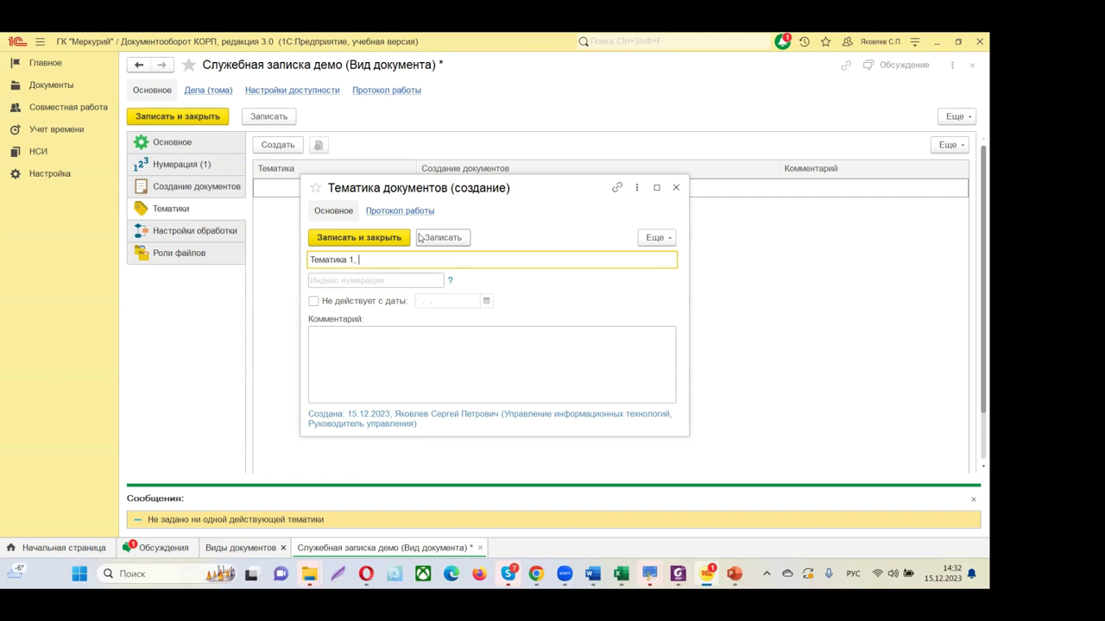
Step: Add the document topics "Тематика 1, по видам СЗ" and "Тематика 2 , без видов СЗ", save the document type and return to its main settings
{"action": "type", "text": "видам С"}
{"action": "left_click", "coordinate": [349, 237]}
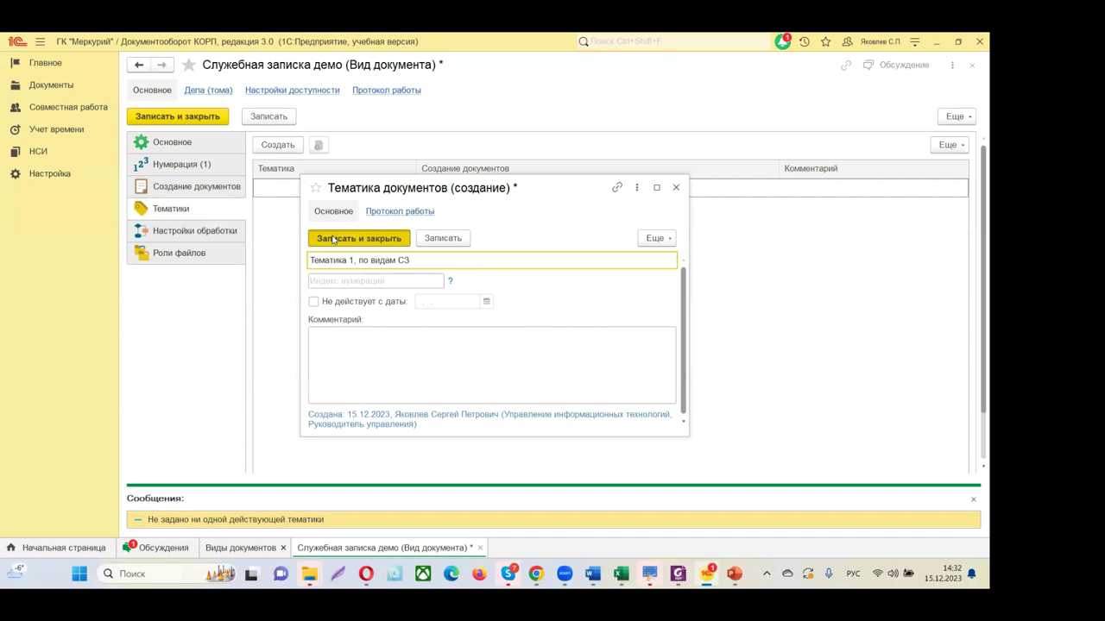
{"action": "left_click", "coordinate": [278, 147]}
{"action": "type", "text": "Тематика "}
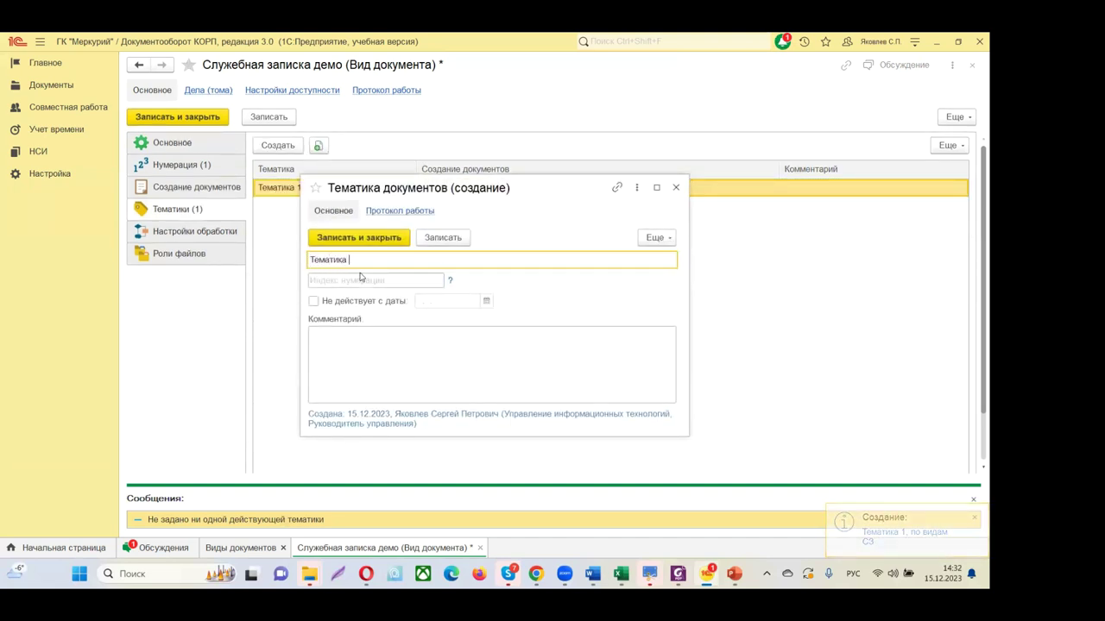
{"action": "type", "text": "2 , без видо"}
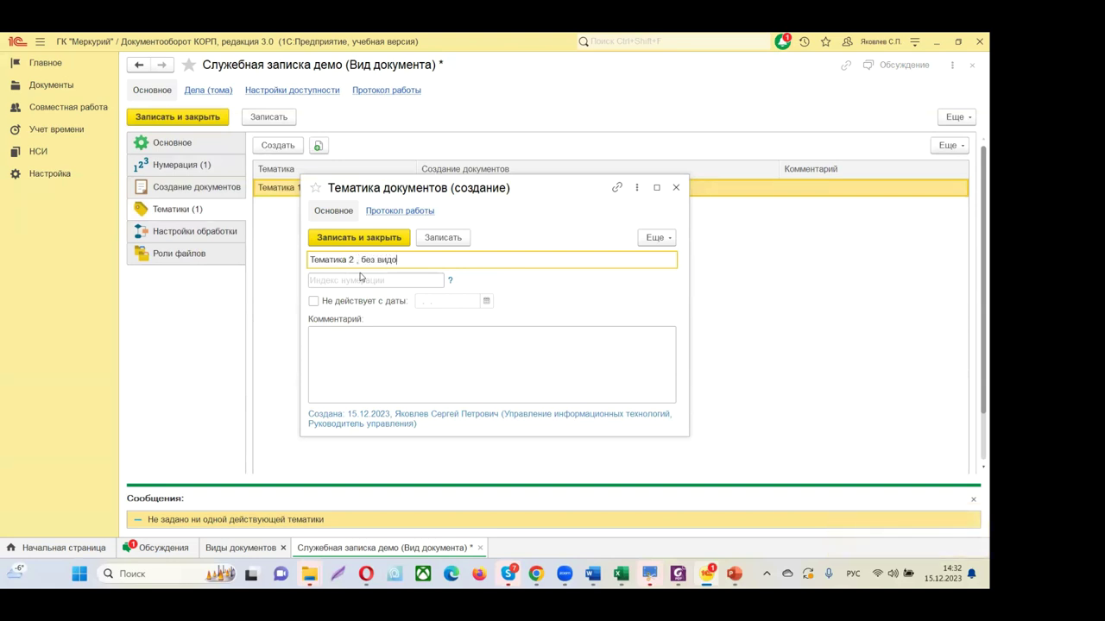
{"action": "type", "text": "в СЗ"}
{"action": "left_click", "coordinate": [388, 239]}
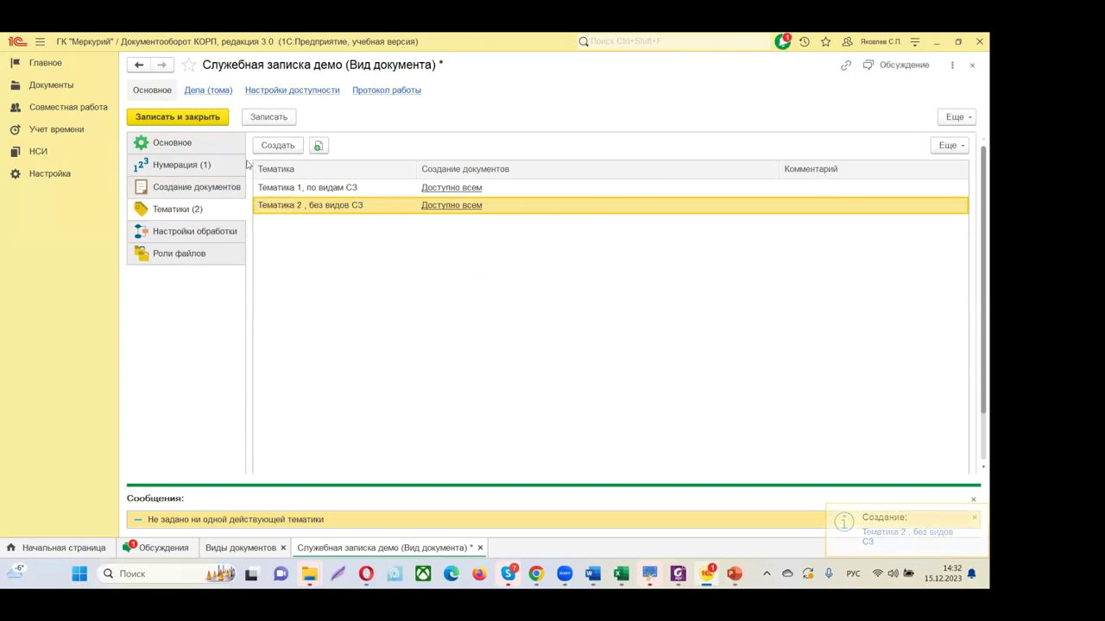
{"action": "left_click", "coordinate": [269, 116]}
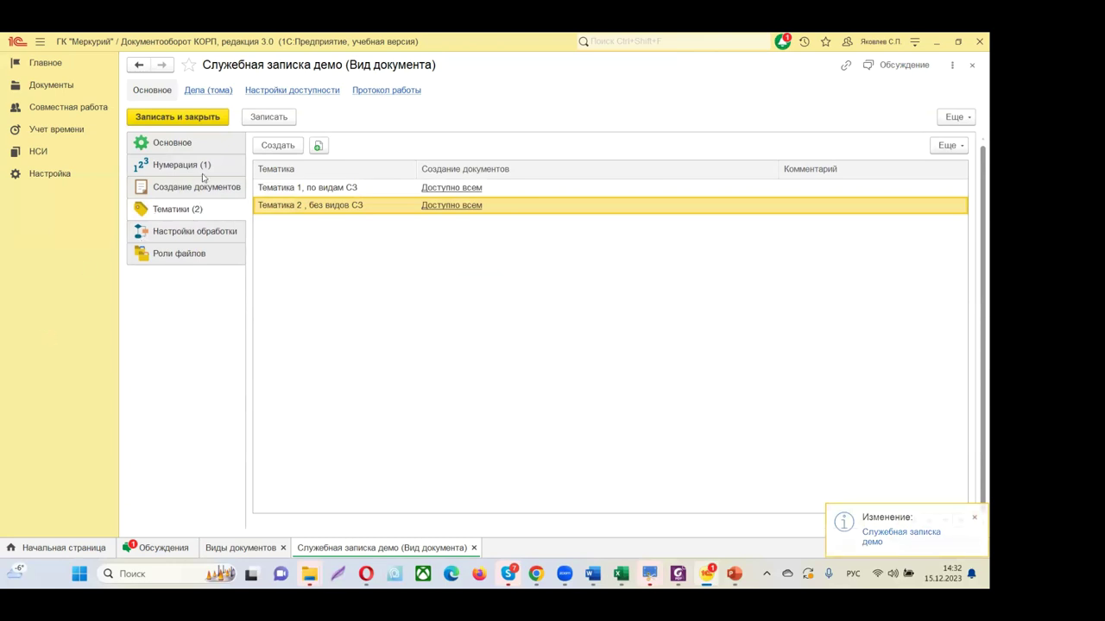
{"action": "left_click", "coordinate": [204, 144]}
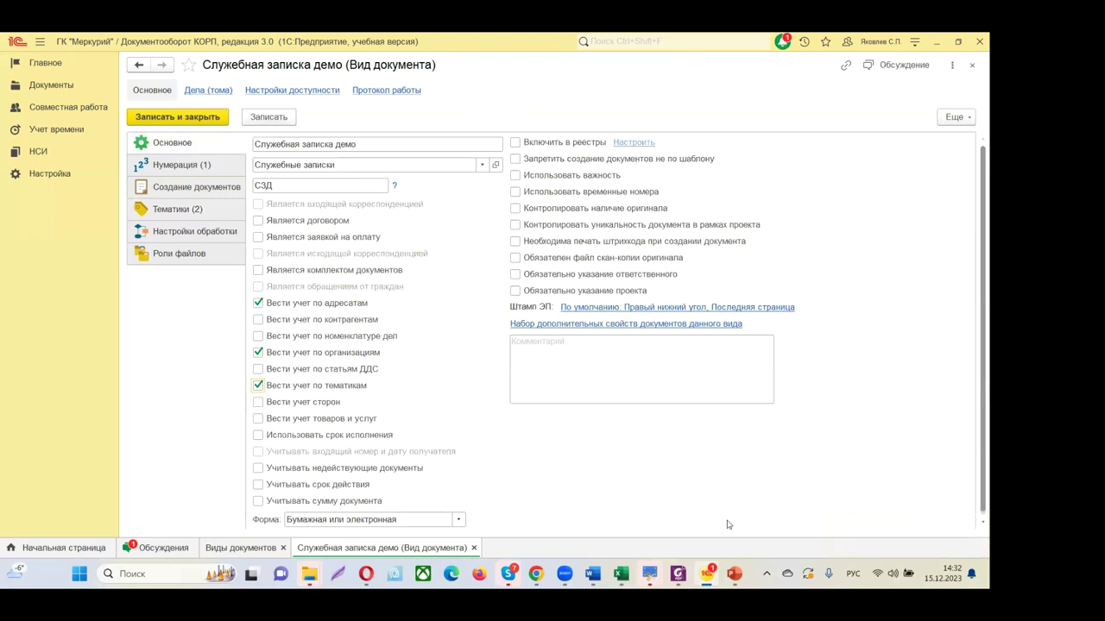
Step: Switch to the PowerPoint presentation and copy the attribute name "Вид служебной записки" from row 5 of the table on slide 4
{"action": "left_click", "coordinate": [735, 574]}
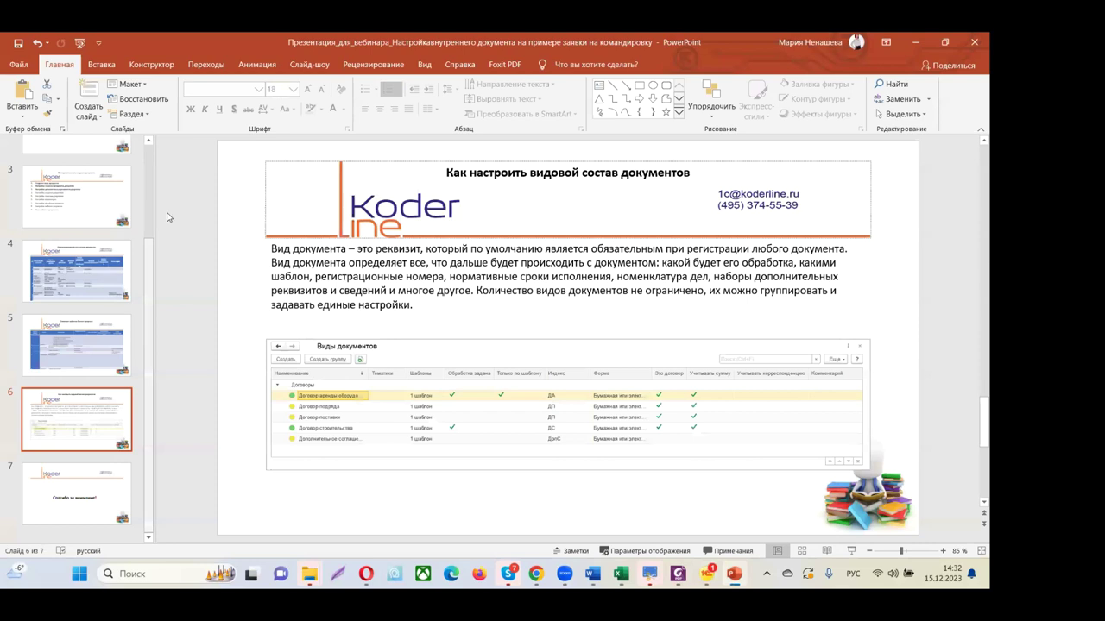
{"action": "left_click", "coordinate": [74, 298]}
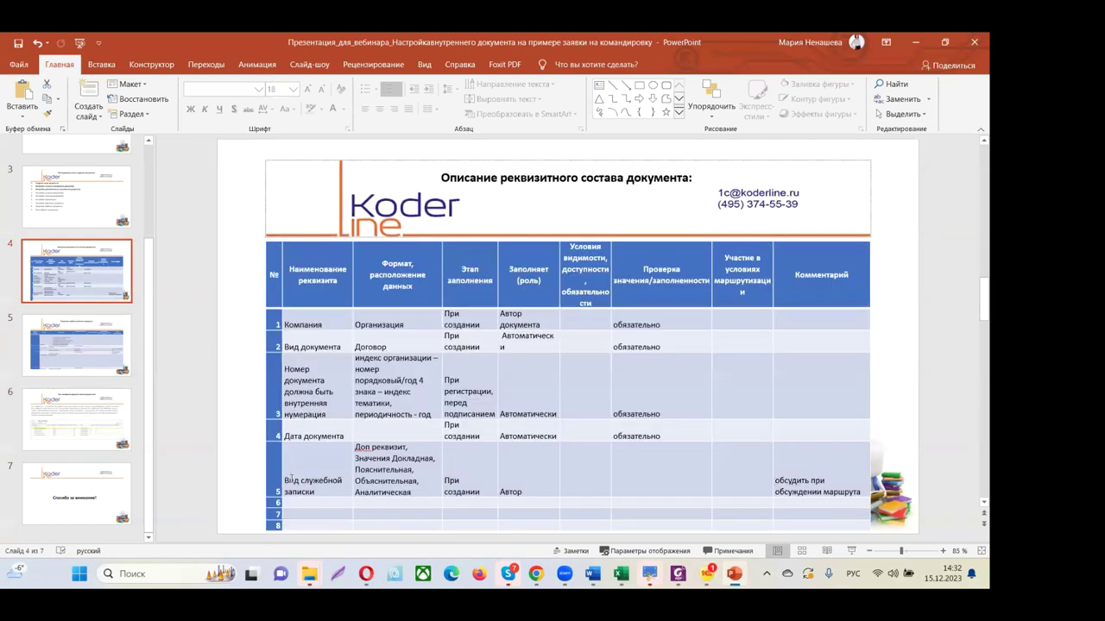
{"action": "left_click", "coordinate": [351, 447]}
{"action": "left_click", "coordinate": [287, 481]}
{"action": "left_click_drag", "start_coordinate": [287, 481], "coordinate": [315, 492]}
{"action": "key", "text": "ctrl+c"}
{"action": "right_click", "coordinate": [312, 491]}
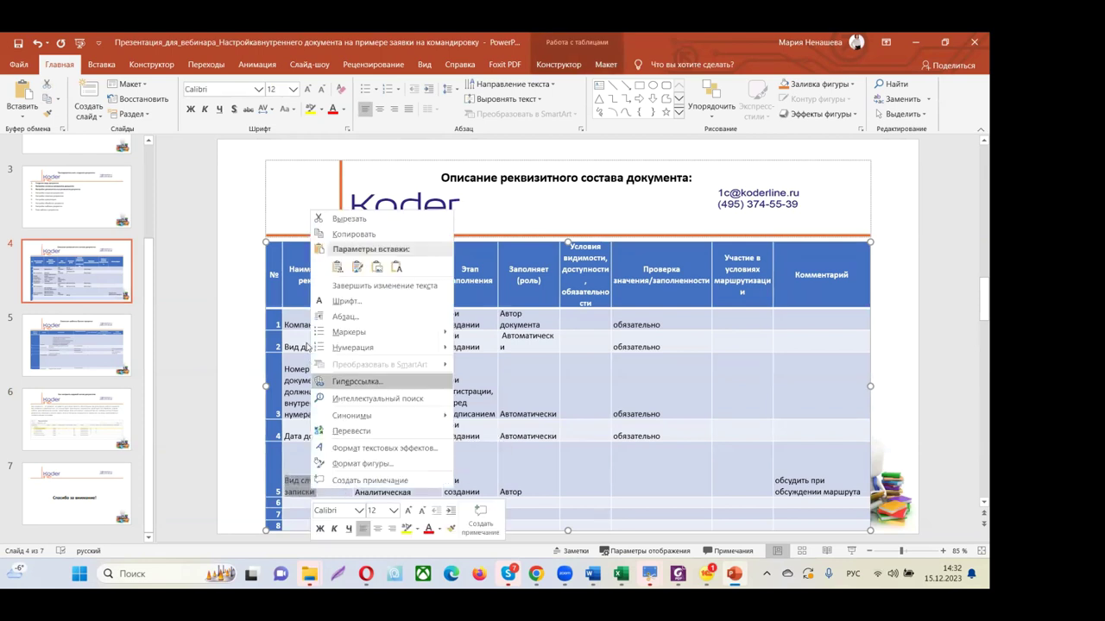
{"action": "left_click", "coordinate": [359, 233]}
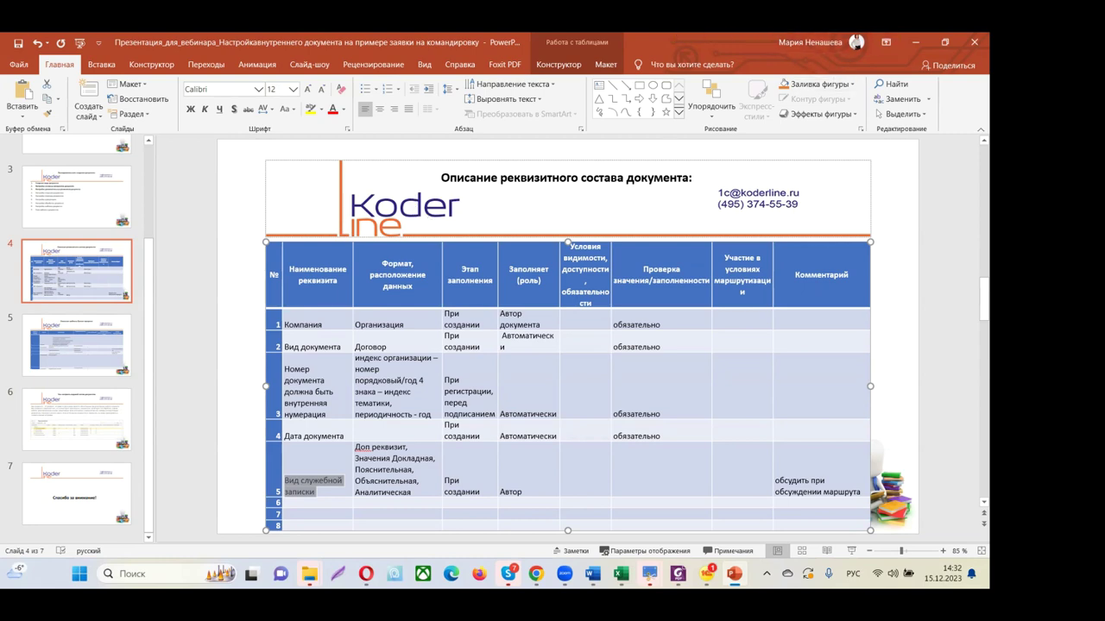
Step: Return to 1C, open the additional property set of this document type and select the "Служебная записка демо" set
{"action": "key", "text": "alt+Tab"}
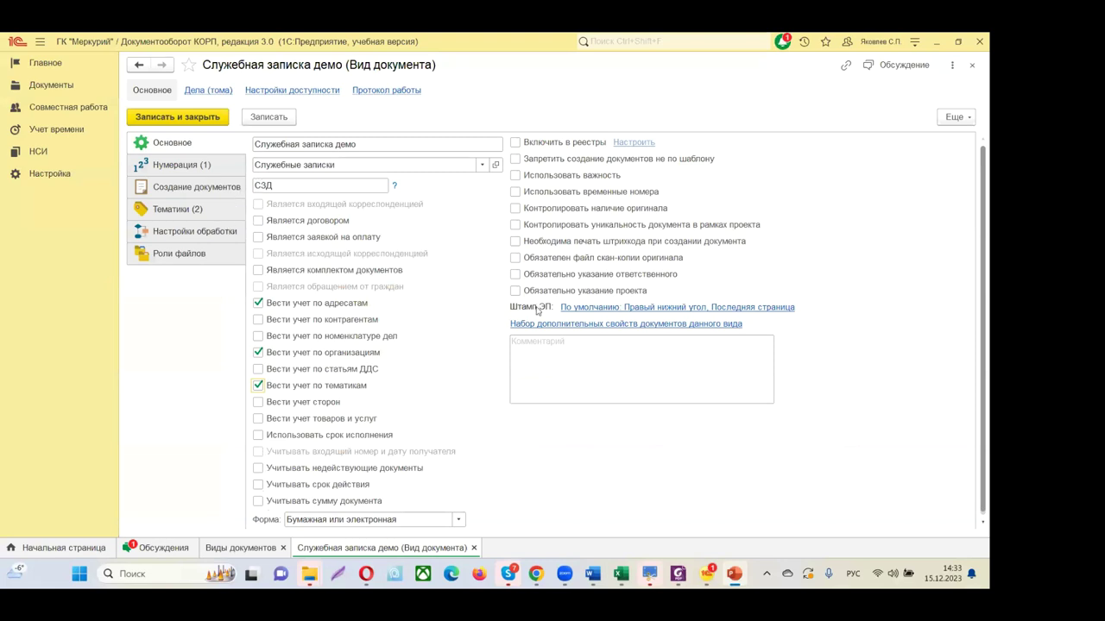
{"action": "left_click", "coordinate": [288, 121]}
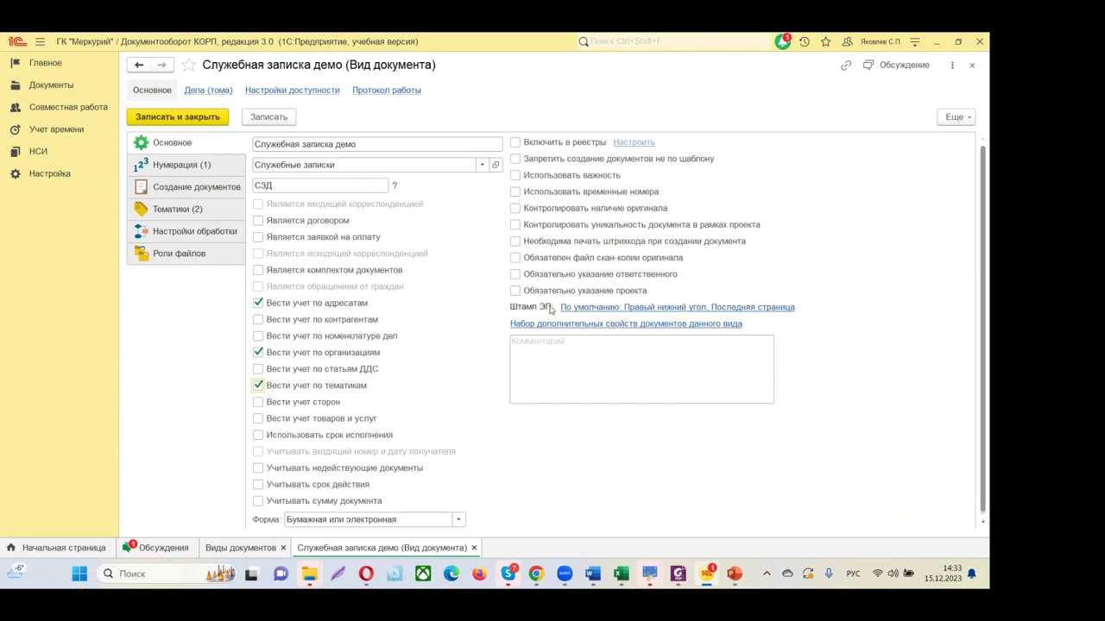
{"action": "left_click", "coordinate": [611, 325]}
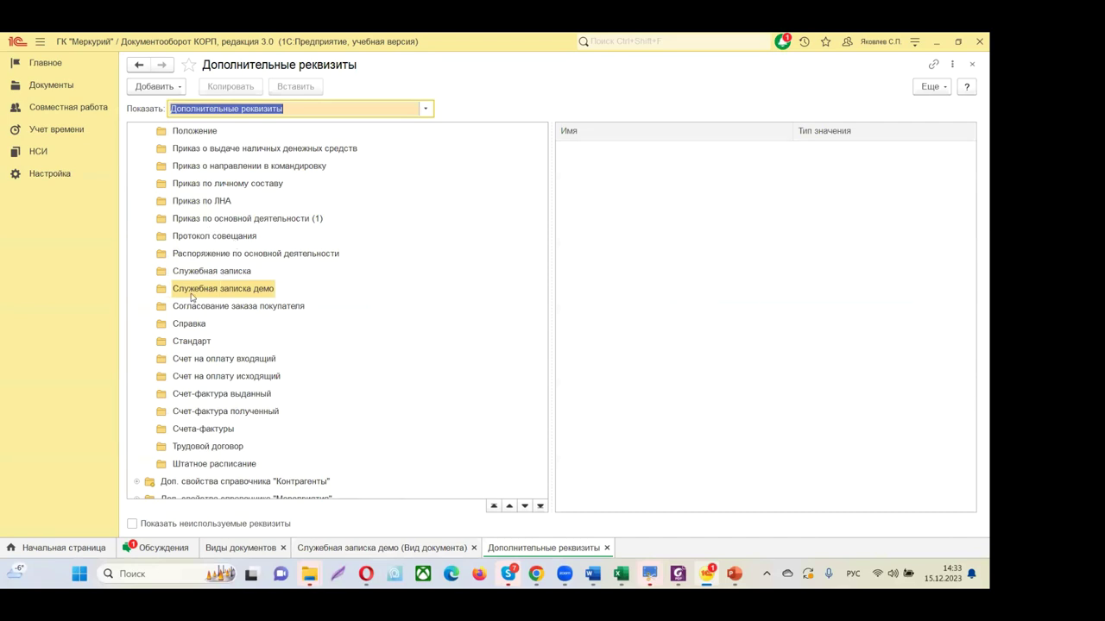
{"action": "left_click", "coordinate": [208, 224]}
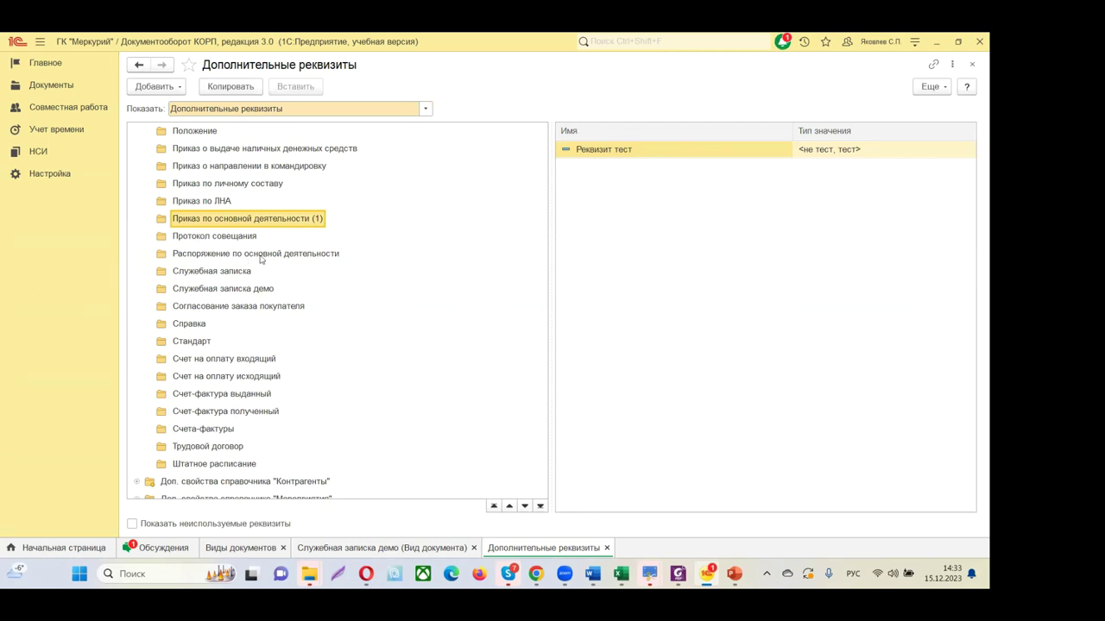
{"action": "left_click", "coordinate": [223, 290]}
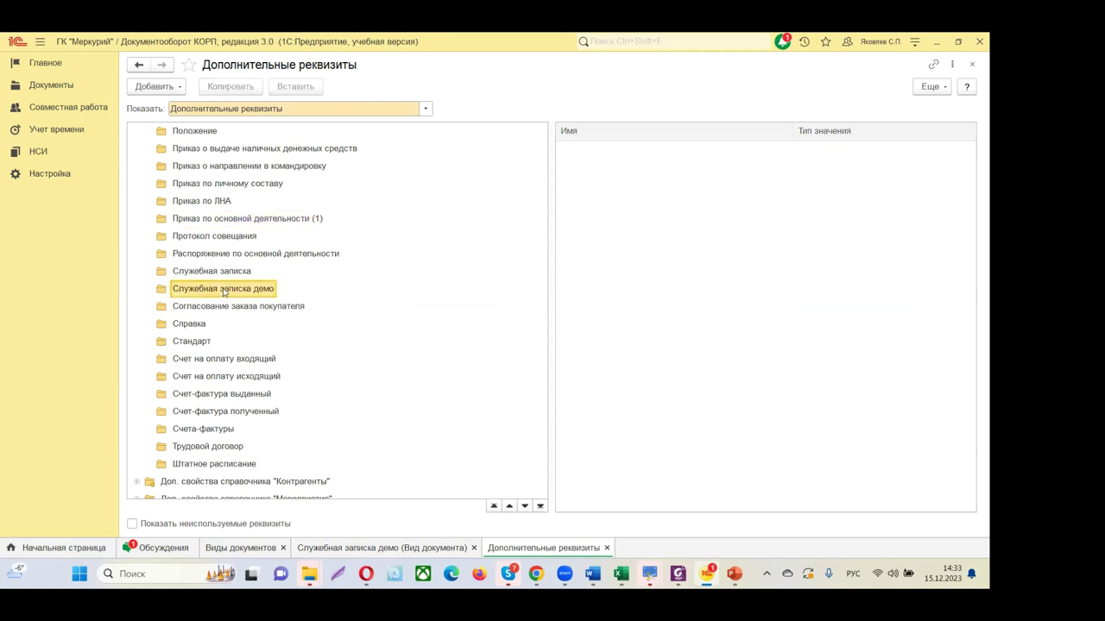
Step: Create a new additional attribute in the selected set and name it "Вид служебной записки" using the copied text
{"action": "left_click", "coordinate": [175, 87]}
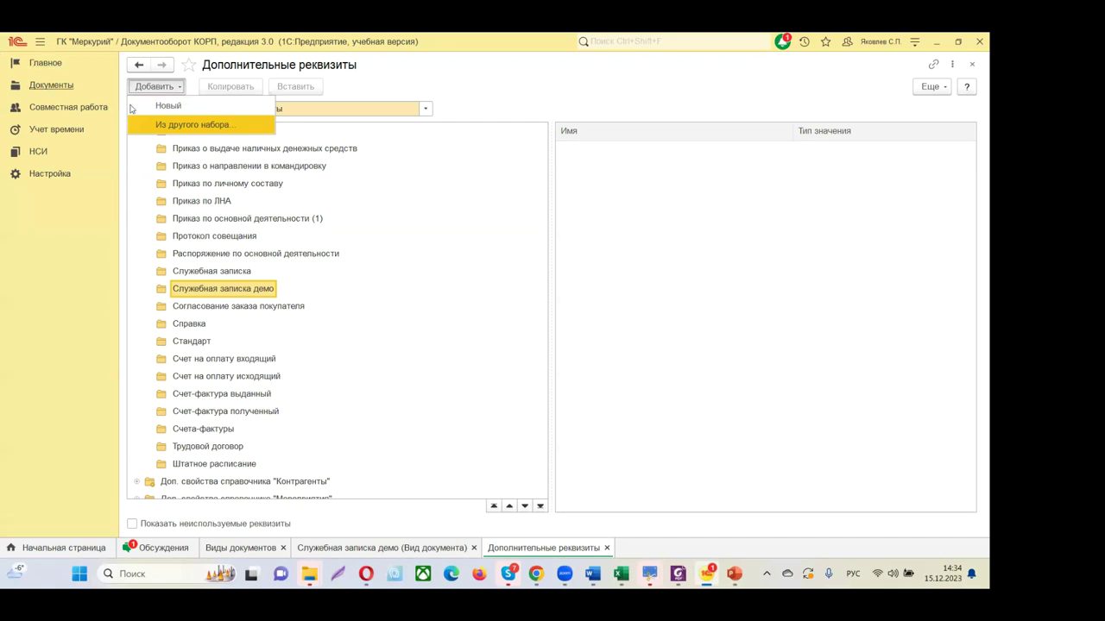
{"action": "left_click", "coordinate": [176, 106]}
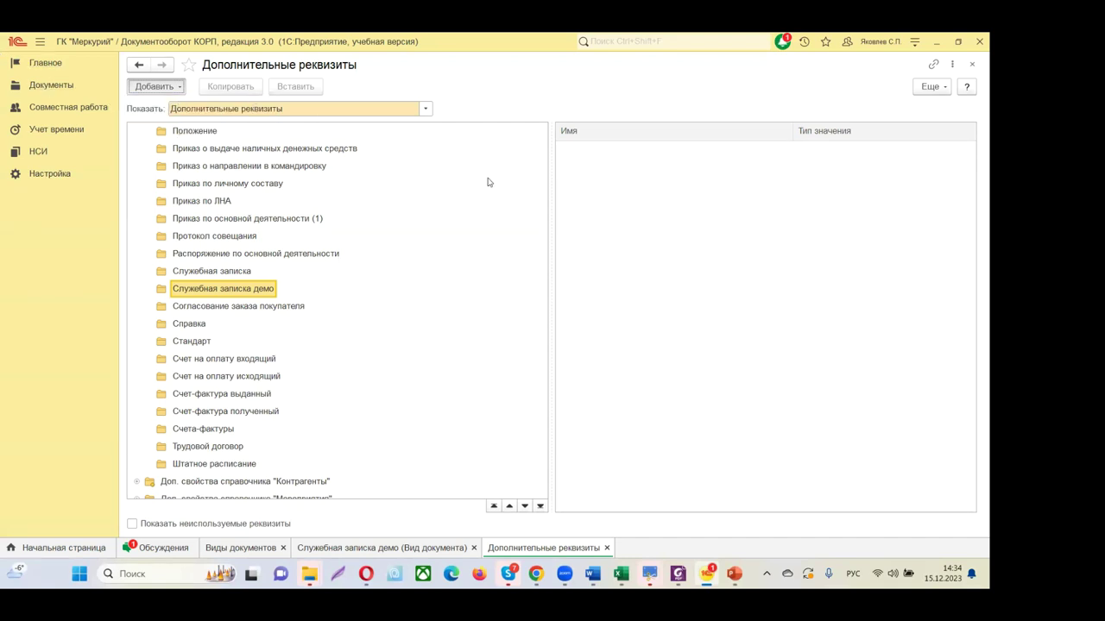
{"action": "right_click", "coordinate": [213, 109]}
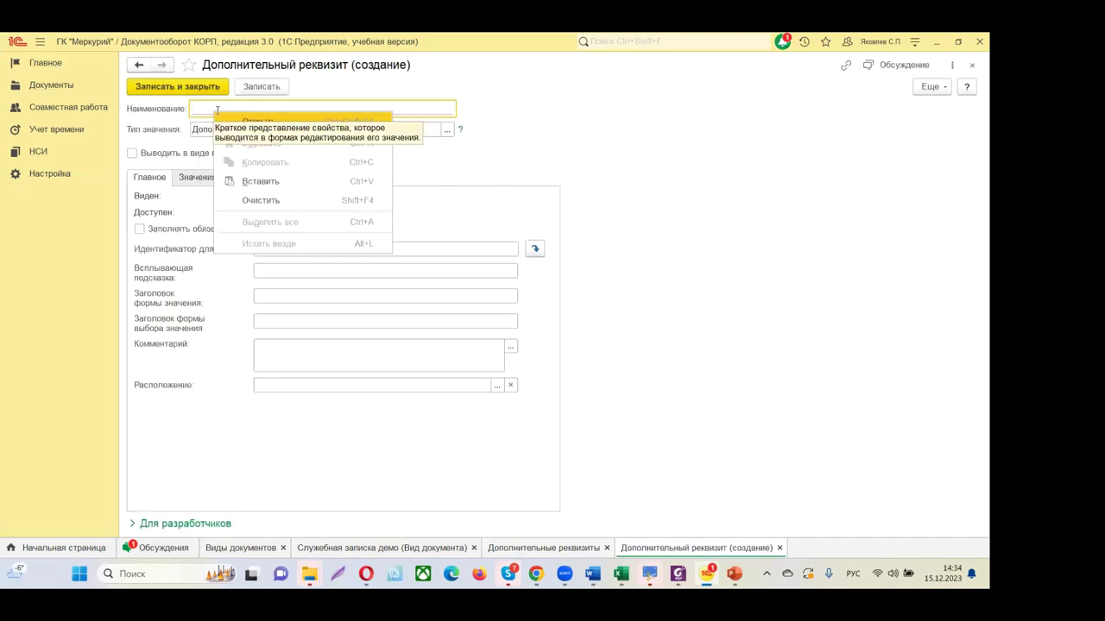
{"action": "left_click", "coordinate": [263, 181]}
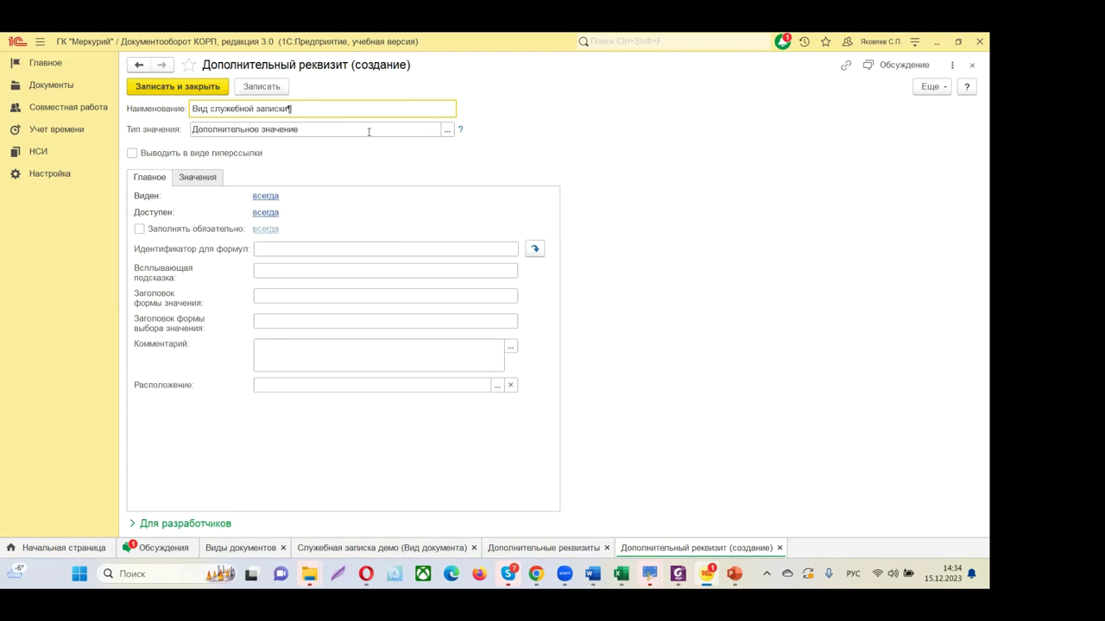
{"action": "key", "text": "BackSpace"}
Step: Review the data types available for the attribute's value and accept the type "Дополнительное значение"
{"action": "left_click", "coordinate": [447, 128]}
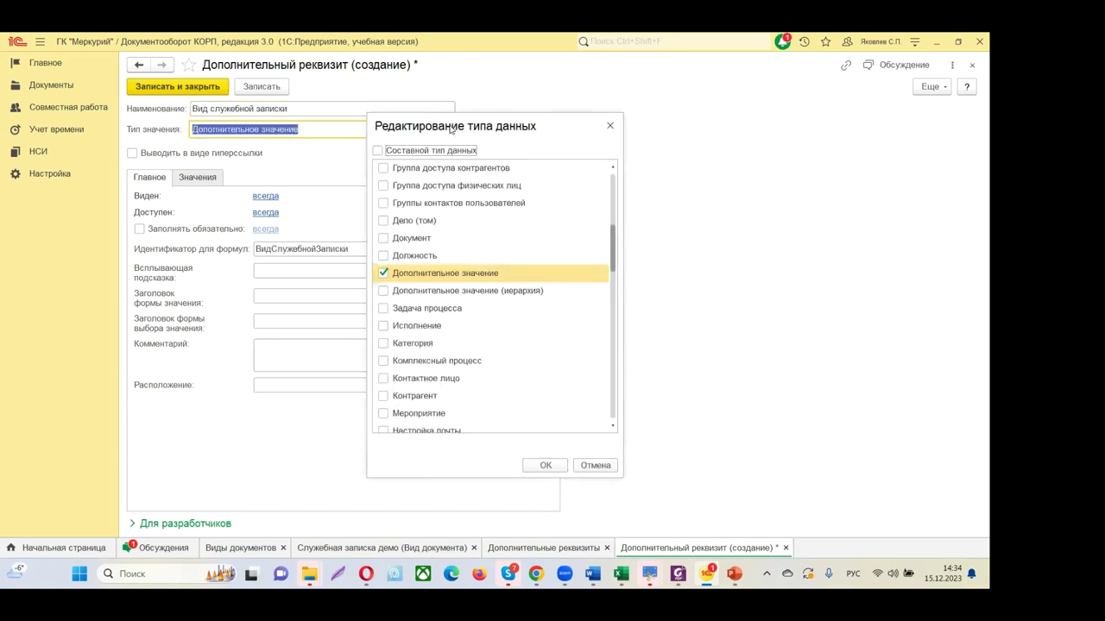
{"action": "scroll", "coordinate": [470, 209], "scroll_direction": "up", "scroll_amount": 5}
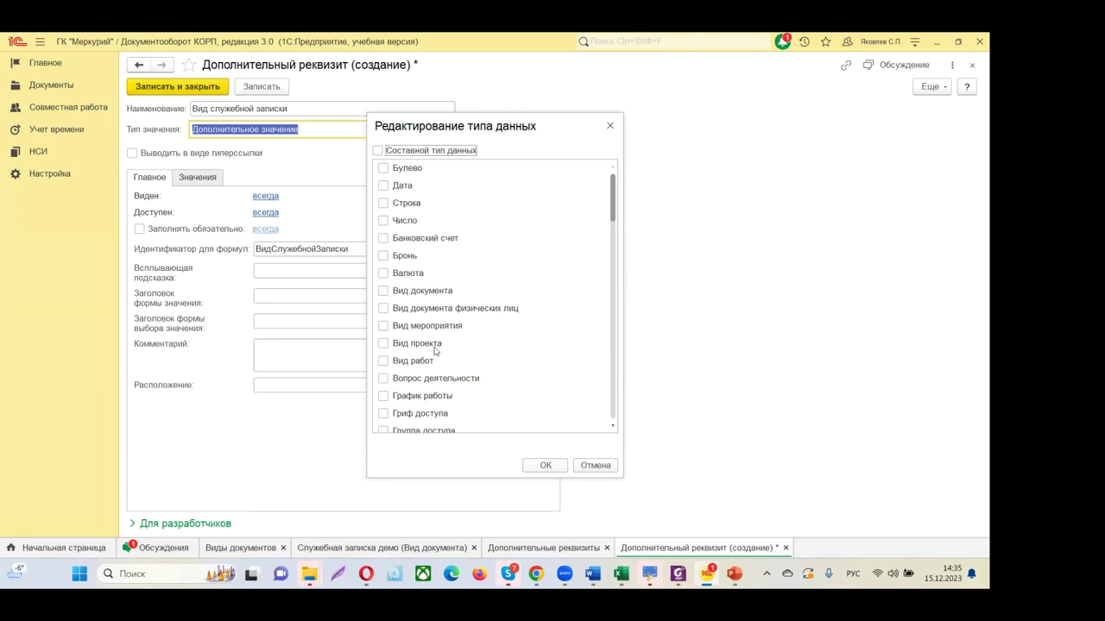
{"action": "scroll", "coordinate": [466, 403], "scroll_direction": "down", "scroll_amount": 2}
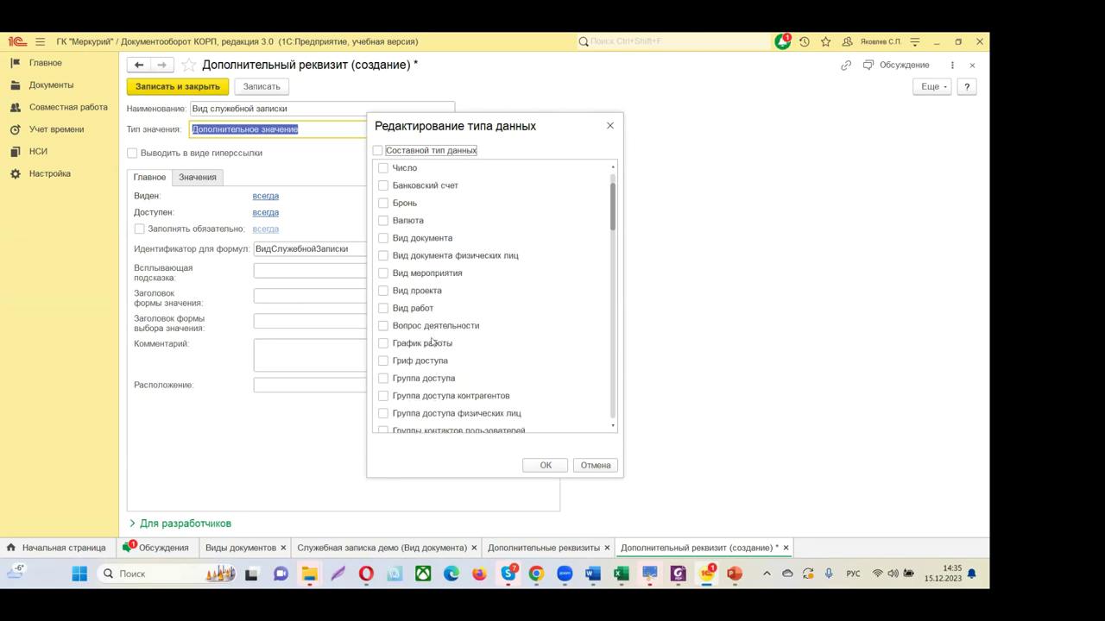
{"action": "scroll", "coordinate": [433, 380], "scroll_direction": "down", "scroll_amount": 2}
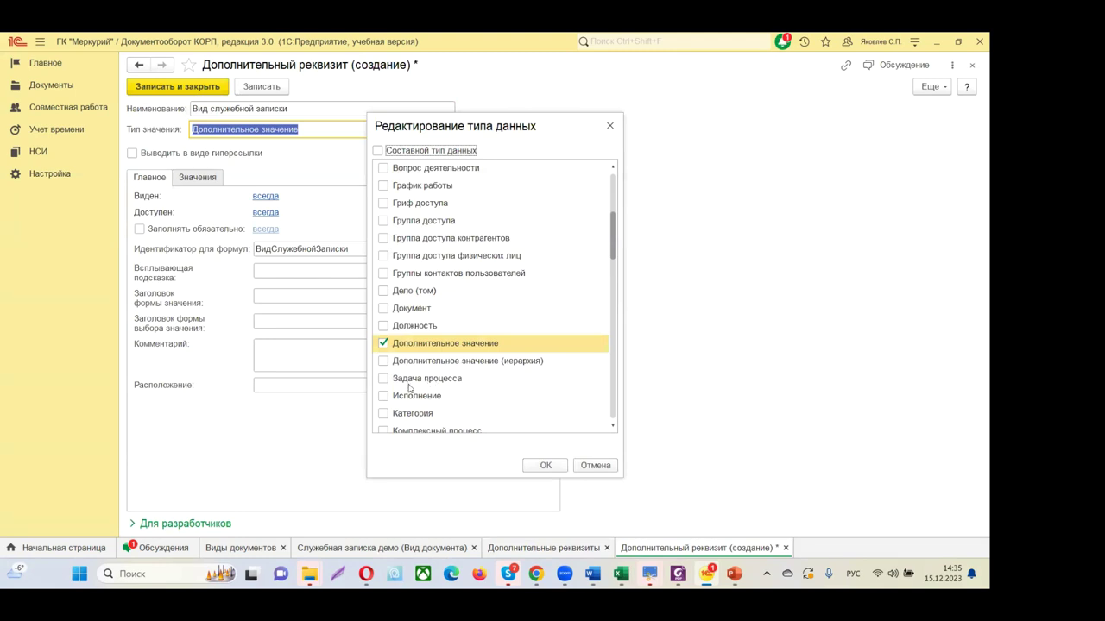
{"action": "scroll", "coordinate": [427, 354], "scroll_direction": "down", "scroll_amount": 2}
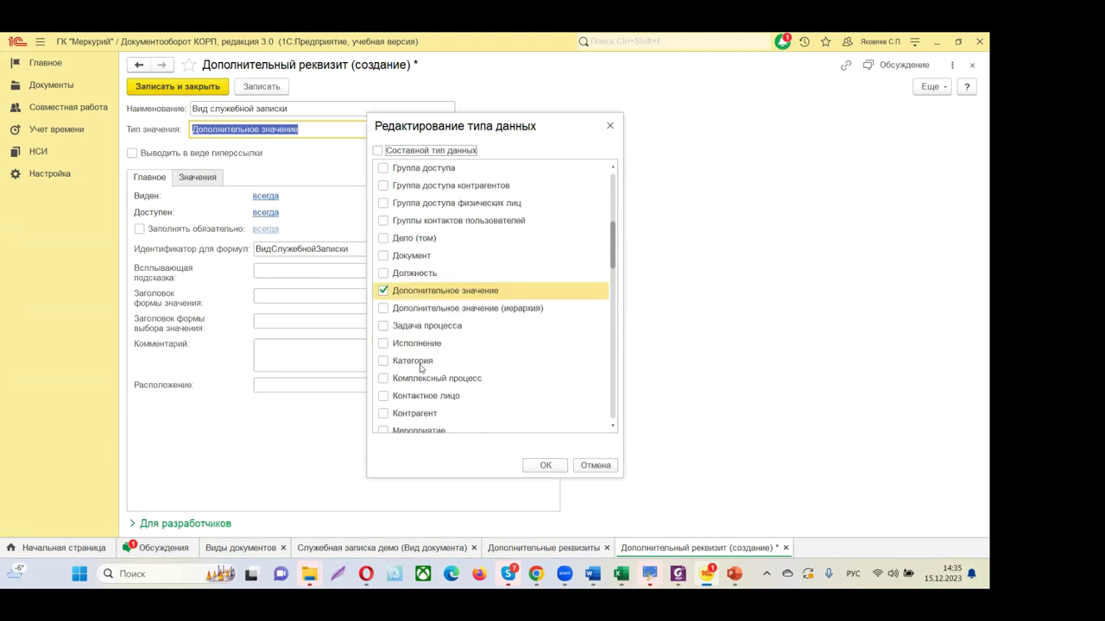
{"action": "scroll", "coordinate": [420, 367], "scroll_direction": "down", "scroll_amount": 1}
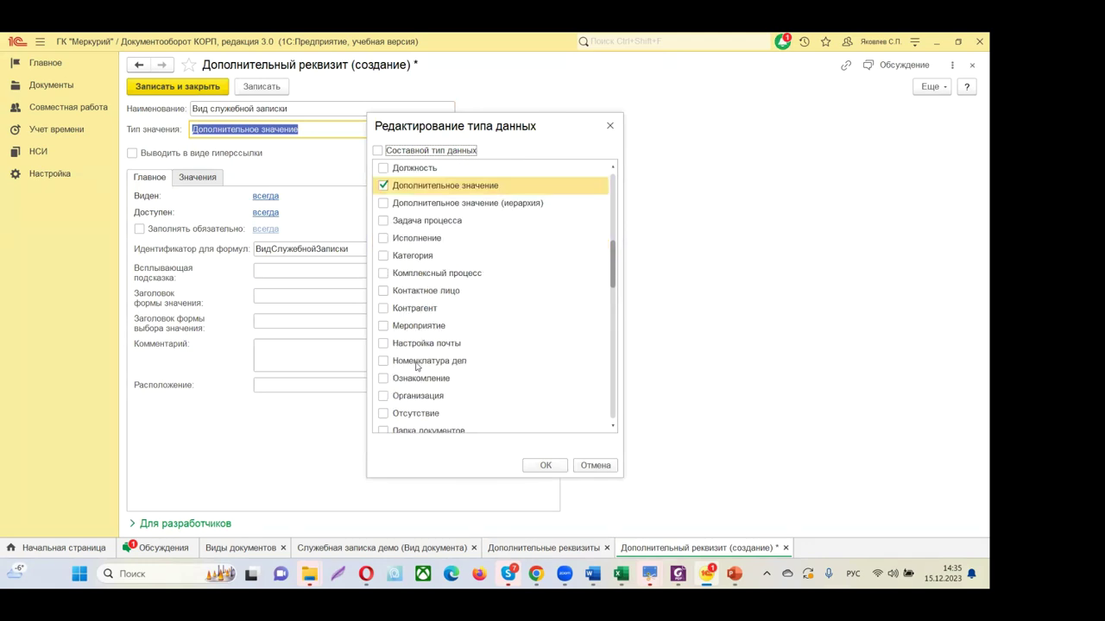
{"action": "scroll", "coordinate": [416, 364], "scroll_direction": "down", "scroll_amount": 5}
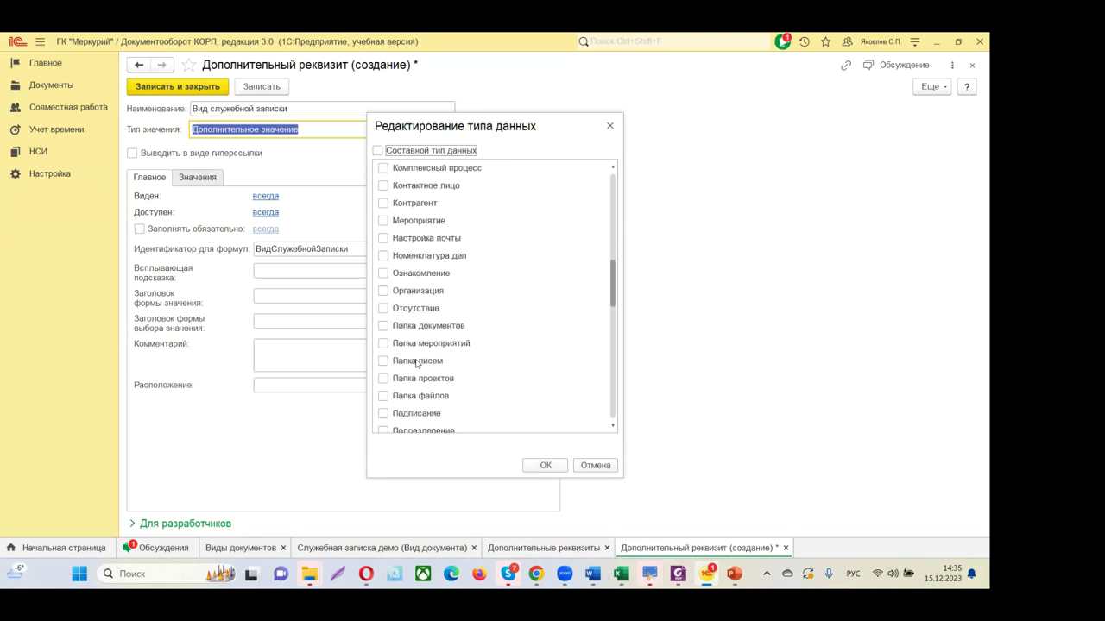
{"action": "scroll", "coordinate": [416, 363], "scroll_direction": "down", "scroll_amount": 6}
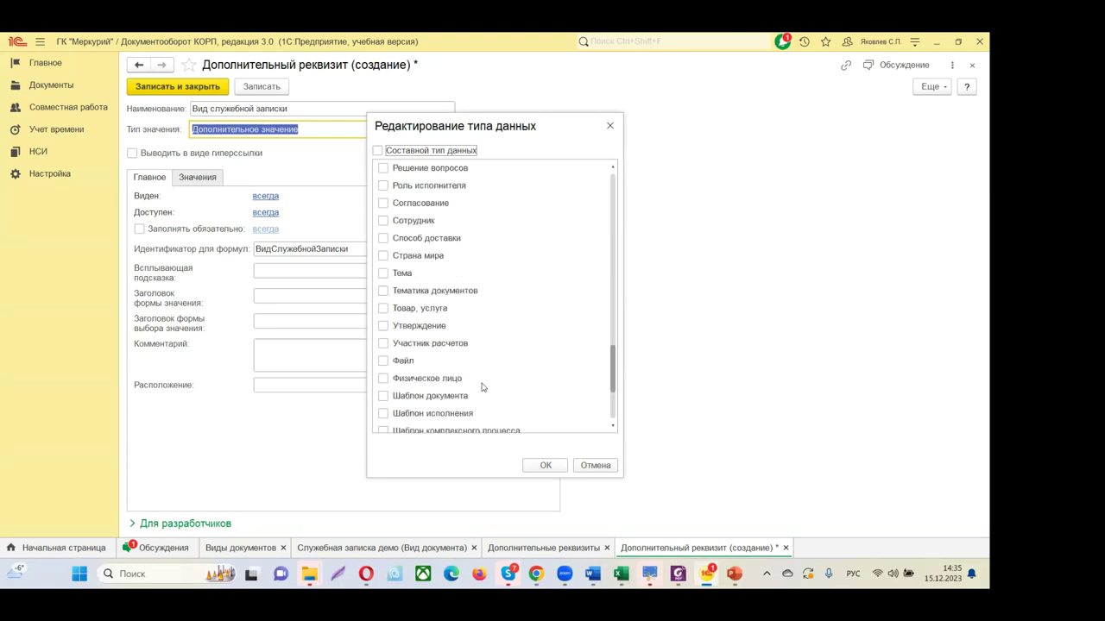
{"action": "scroll", "coordinate": [421, 397], "scroll_direction": "down", "scroll_amount": 4}
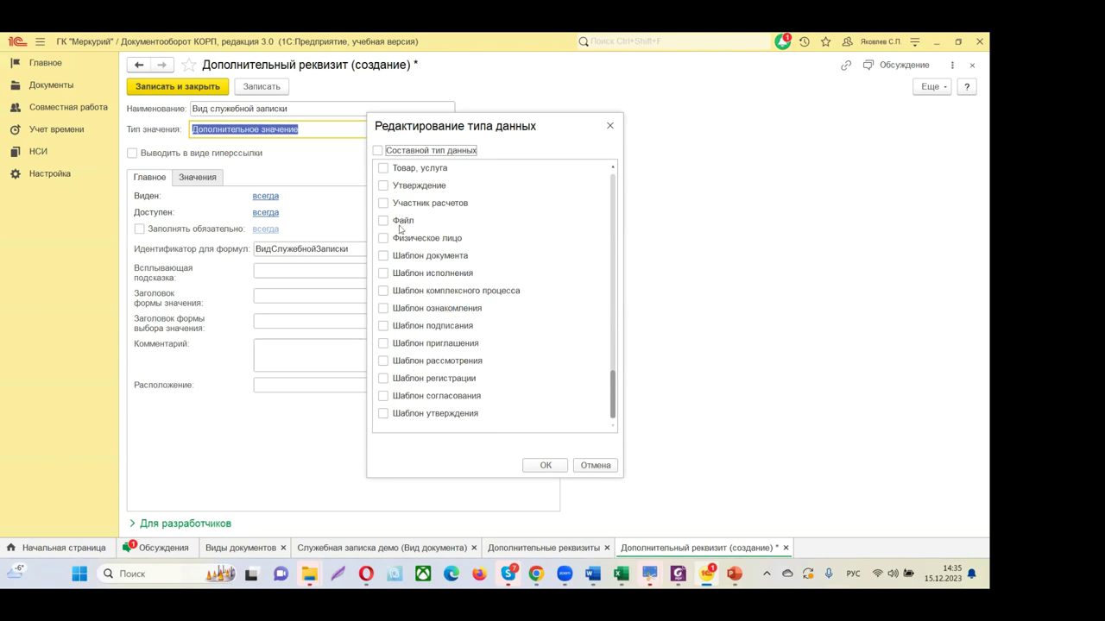
{"action": "scroll", "coordinate": [425, 395], "scroll_direction": "up", "scroll_amount": 3}
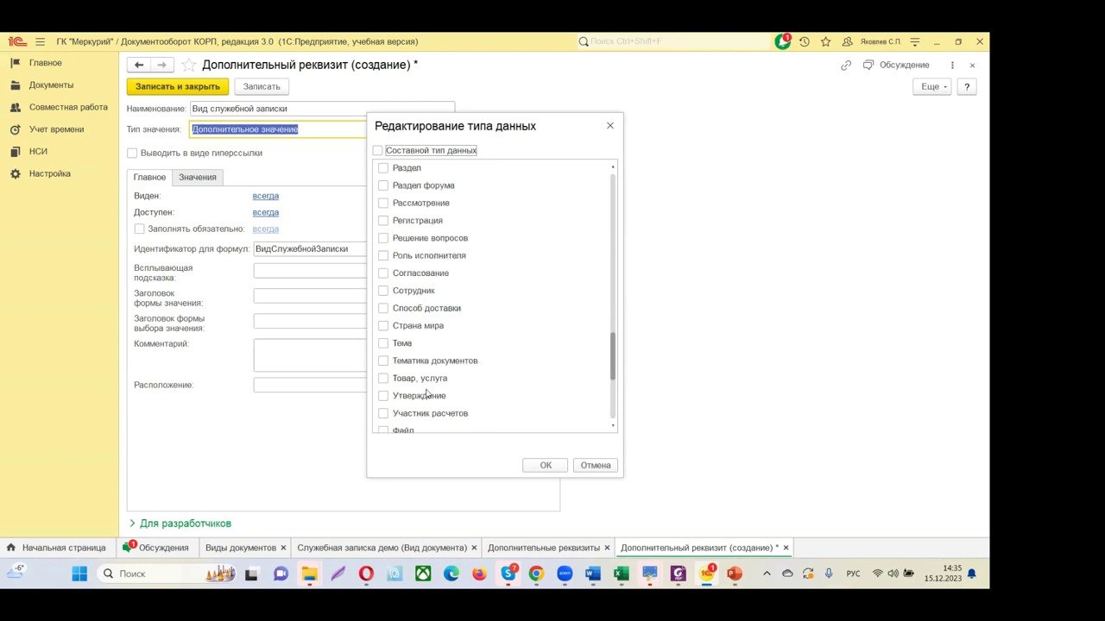
{"action": "scroll", "coordinate": [423, 389], "scroll_direction": "up", "scroll_amount": 6}
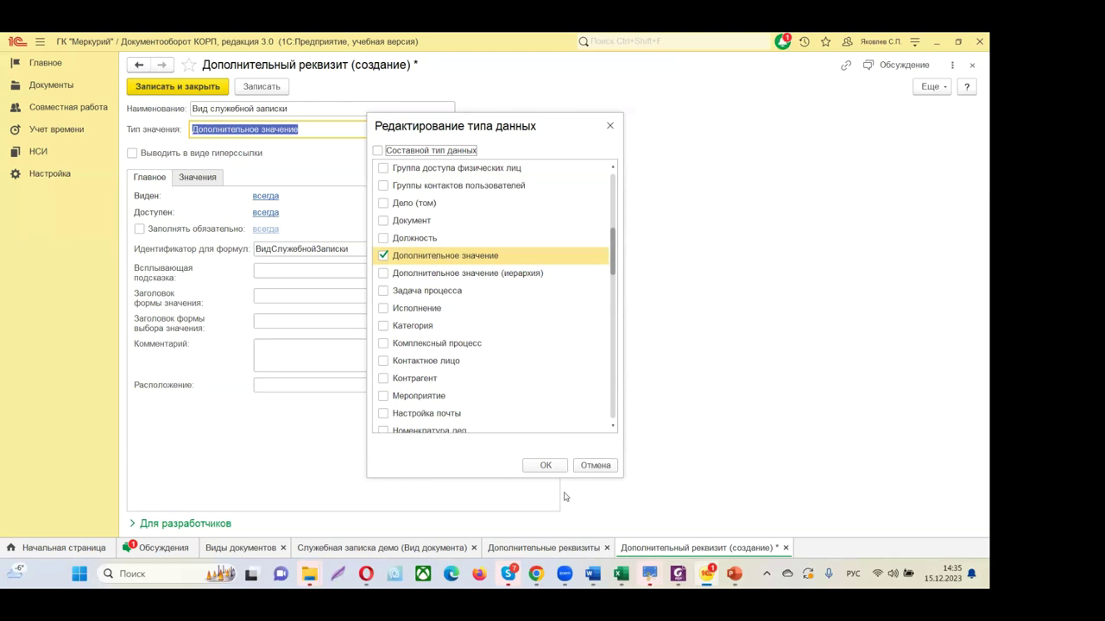
{"action": "left_click", "coordinate": [545, 466]}
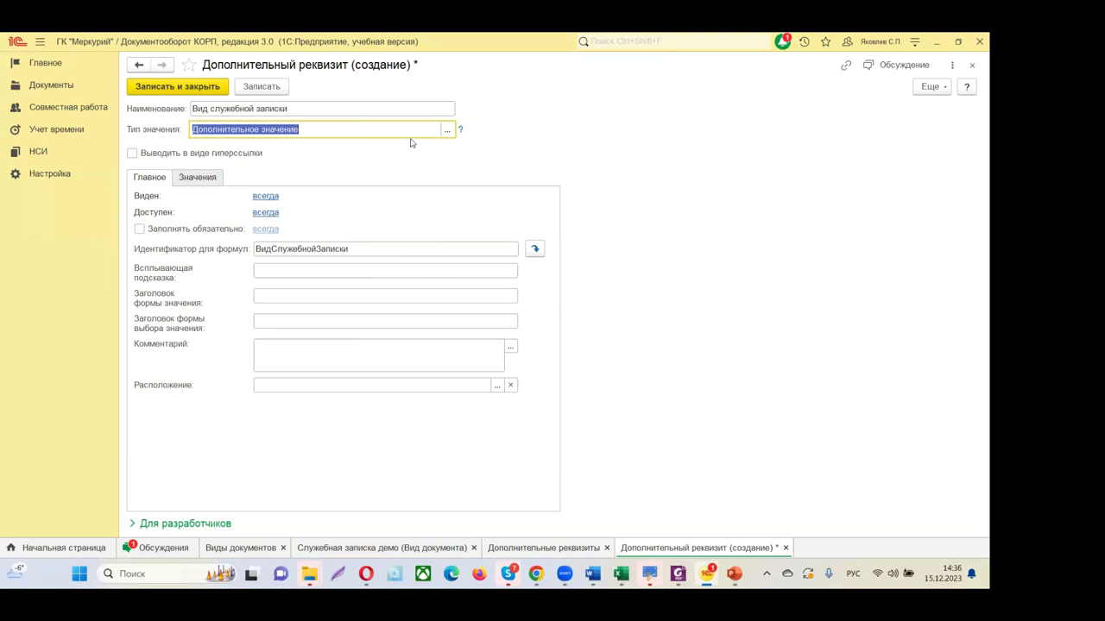
Step: Set the value type of the "Вид служебной записки" attribute to "Булево"
{"action": "left_click", "coordinate": [448, 130]}
{"action": "scroll", "coordinate": [424, 243], "scroll_direction": "up", "scroll_amount": 5}
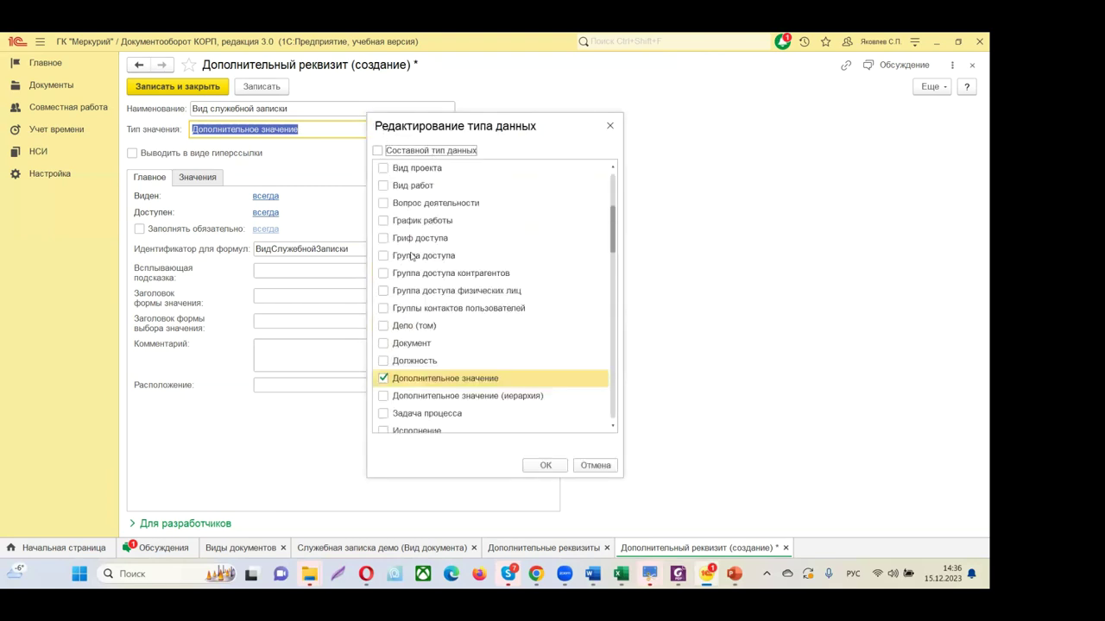
{"action": "left_click", "coordinate": [383, 169]}
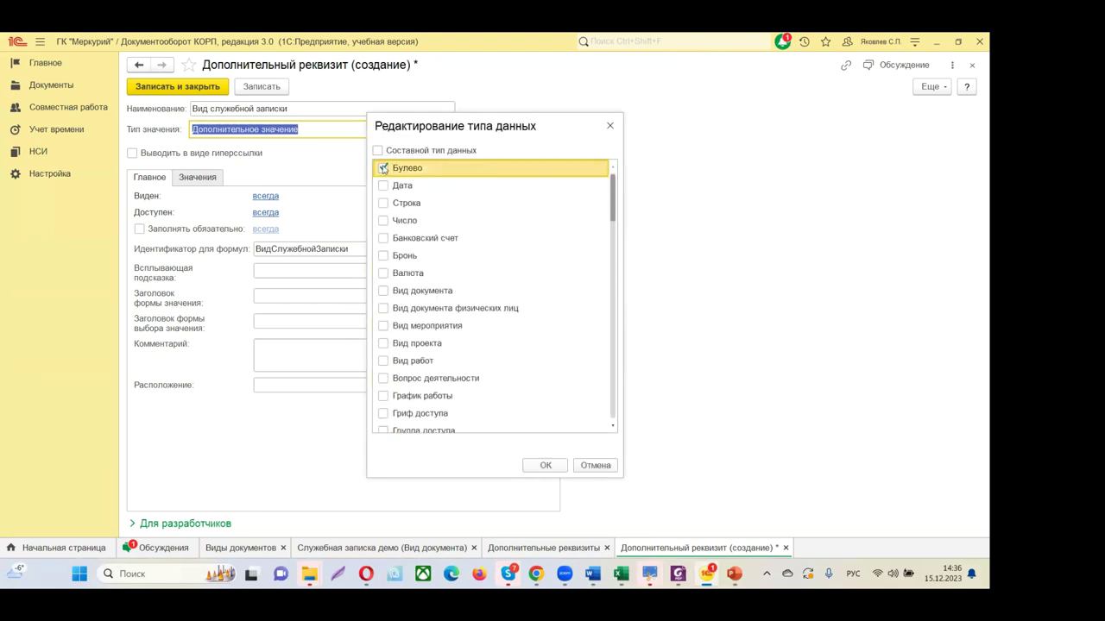
{"action": "left_click", "coordinate": [542, 465]}
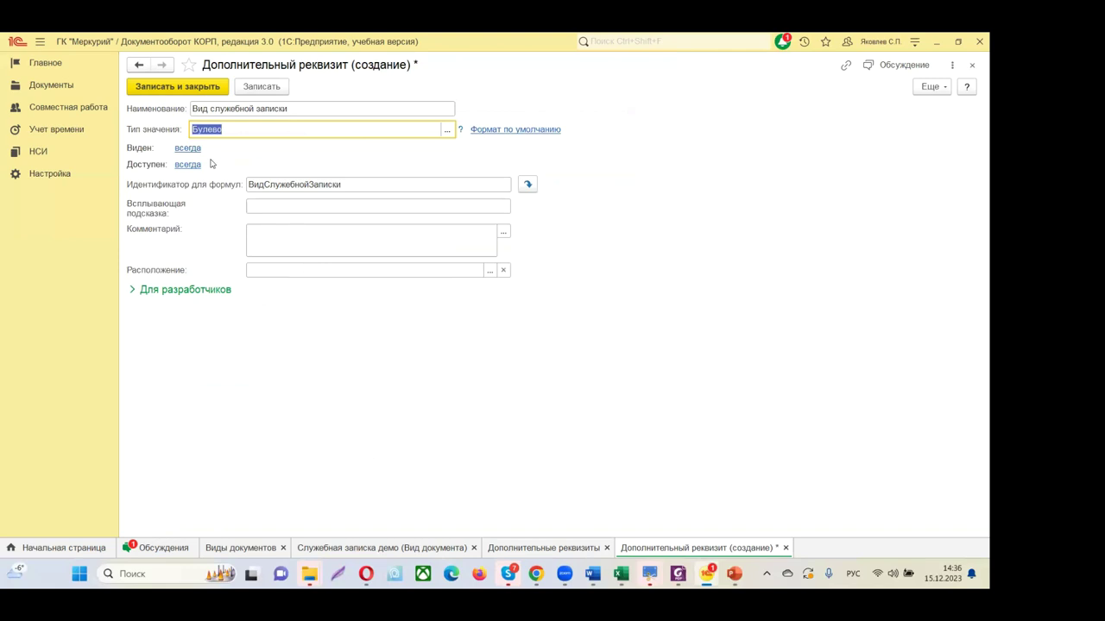
Step: Change the value type of the "Вид служебной записки" attribute to "Дополнительное значение"
{"action": "left_click", "coordinate": [447, 129]}
{"action": "scroll", "coordinate": [405, 233], "scroll_direction": "down", "scroll_amount": 3}
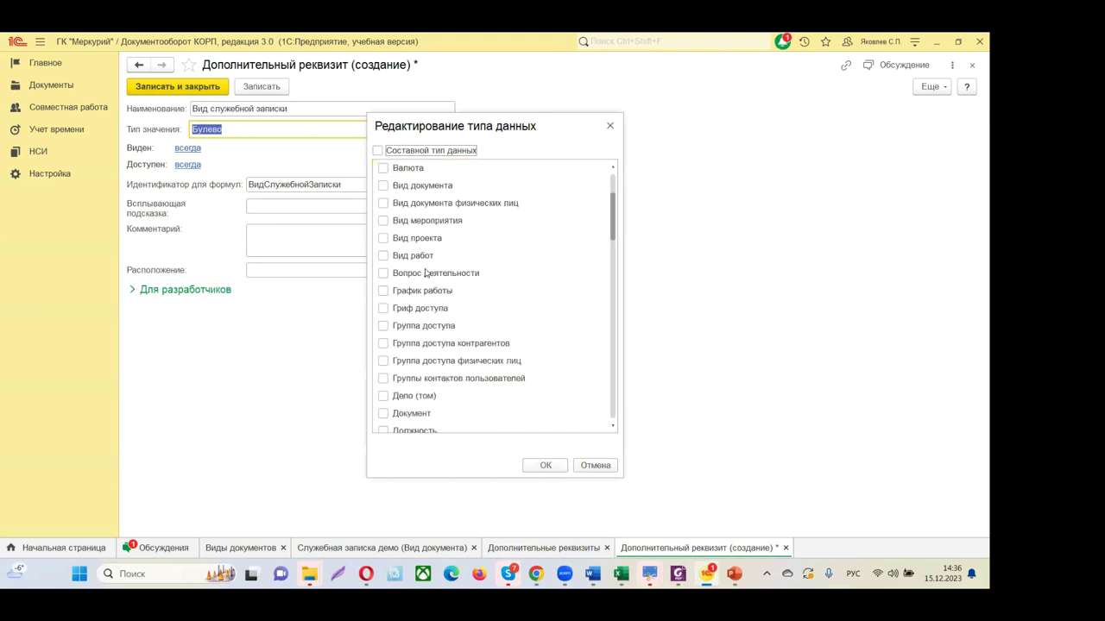
{"action": "left_click", "coordinate": [385, 397]}
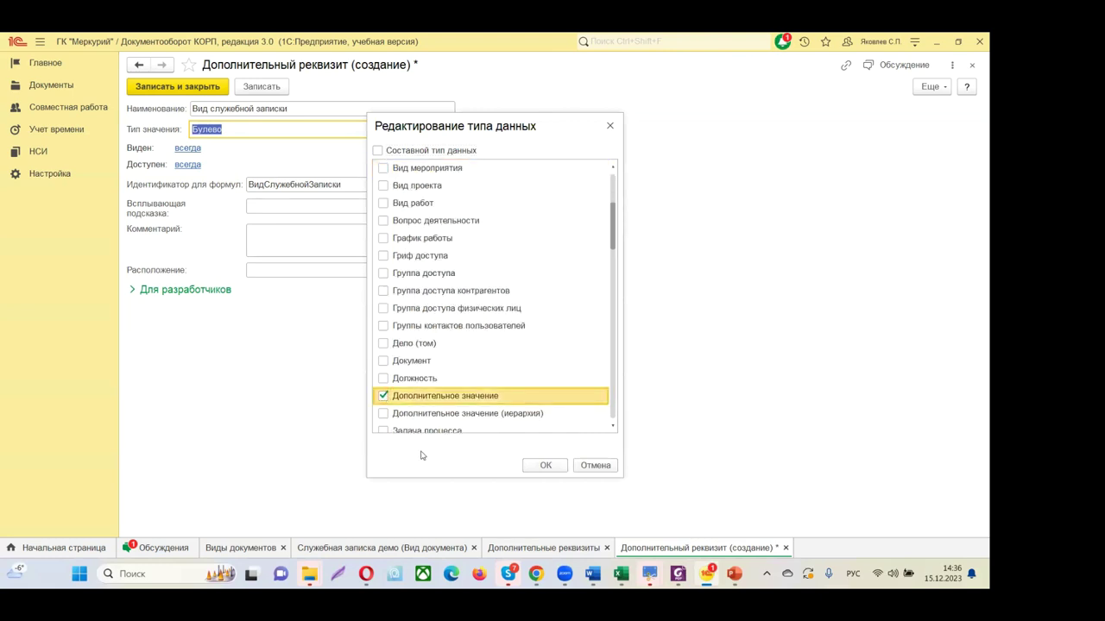
{"action": "left_click", "coordinate": [552, 465]}
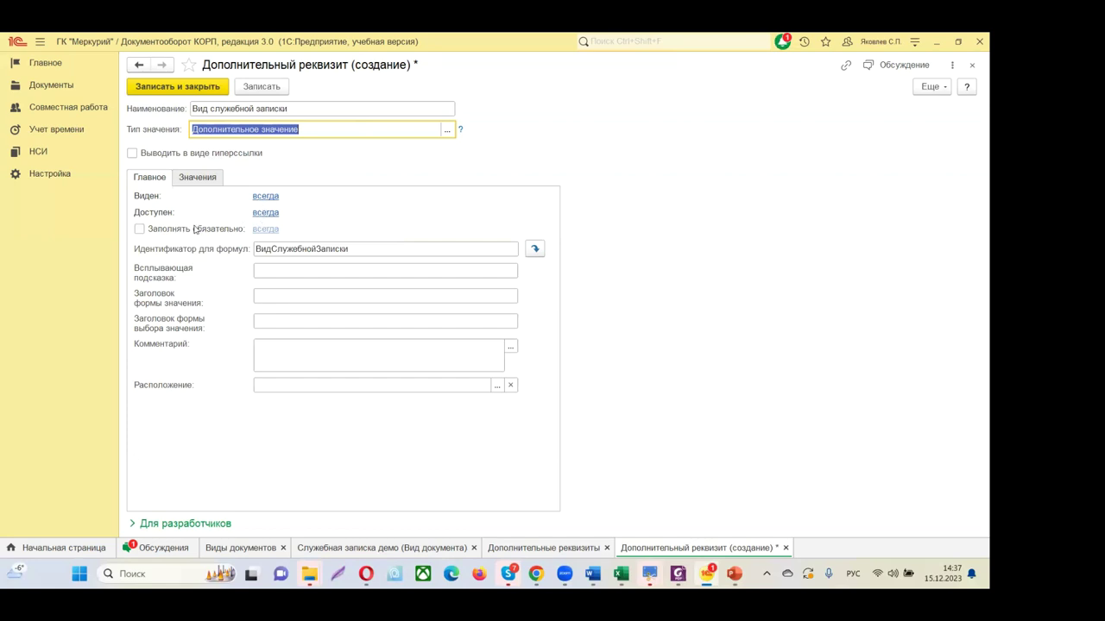
Step: Make the attribute mandatory to fill in and add a condition for this that depends on the "Тематика" attribute
{"action": "left_click", "coordinate": [139, 229]}
{"action": "left_click", "coordinate": [139, 230]}
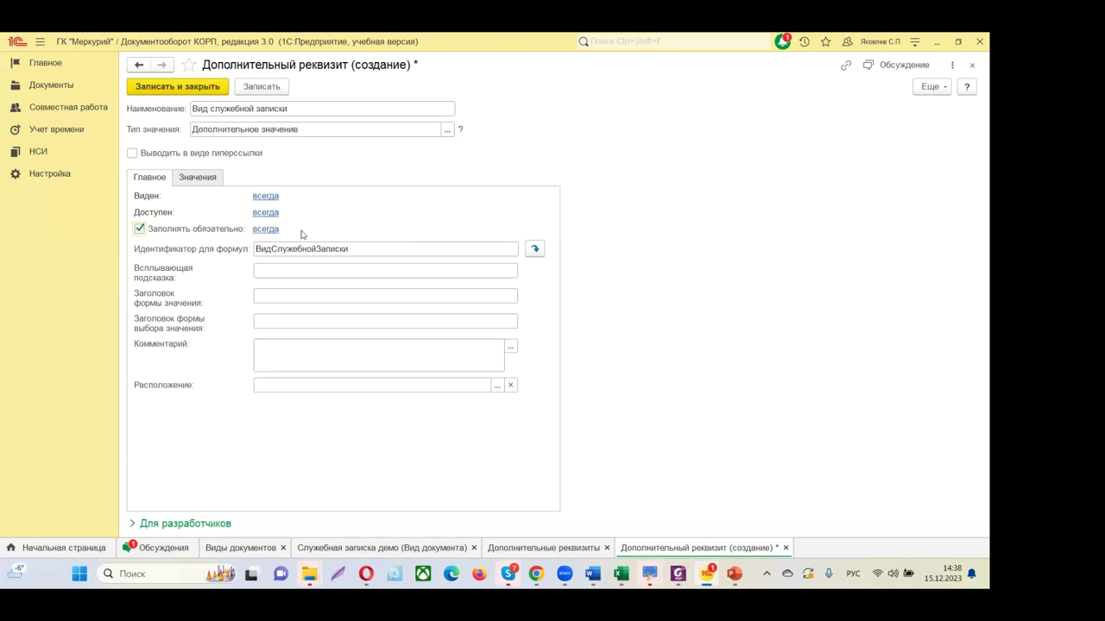
{"action": "left_click", "coordinate": [265, 230]}
{"action": "left_click", "coordinate": [298, 224]}
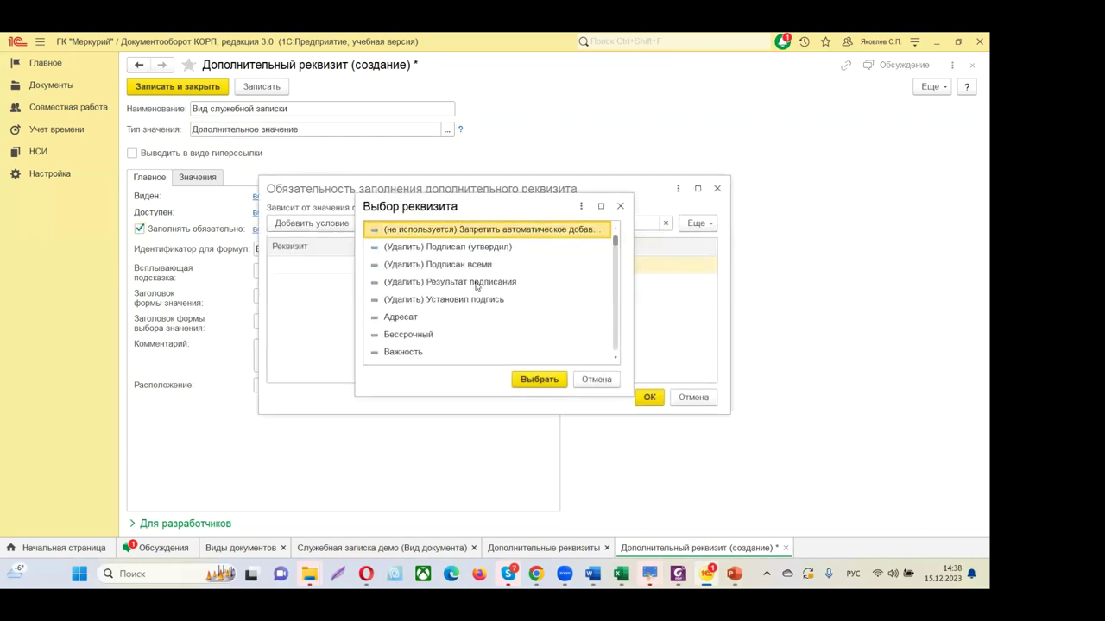
{"action": "scroll", "coordinate": [449, 291], "scroll_direction": "down", "scroll_amount": 2}
{"action": "scroll", "coordinate": [445, 291], "scroll_direction": "down", "scroll_amount": 3}
{"action": "scroll", "coordinate": [445, 287], "scroll_direction": "down", "scroll_amount": 10}
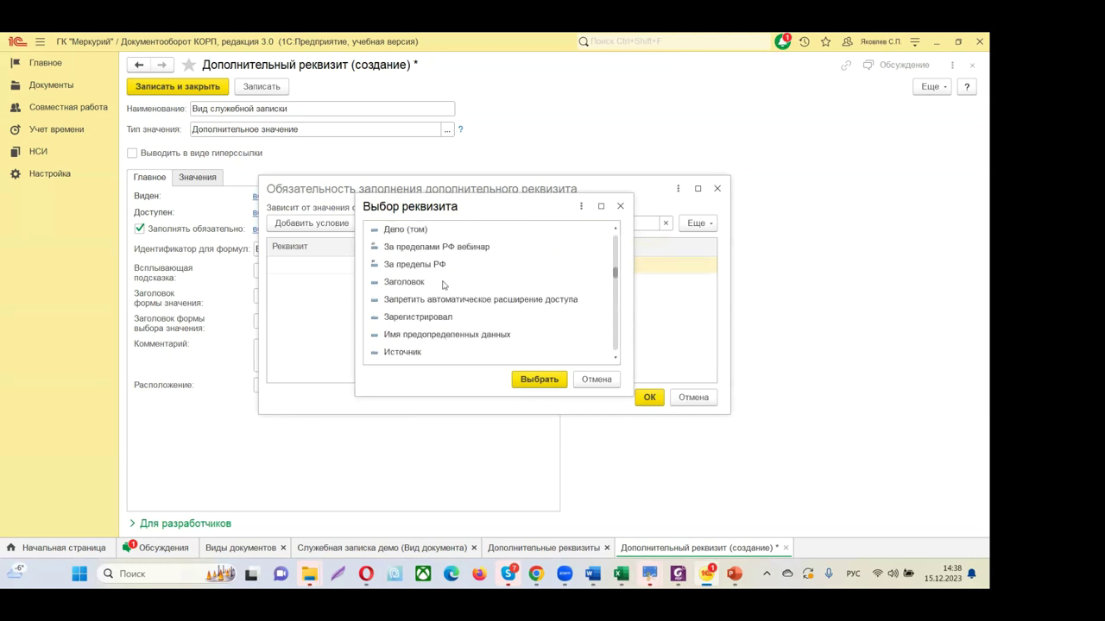
{"action": "scroll", "coordinate": [430, 310], "scroll_direction": "down", "scroll_amount": 1}
{"action": "scroll", "coordinate": [428, 310], "scroll_direction": "down", "scroll_amount": 6}
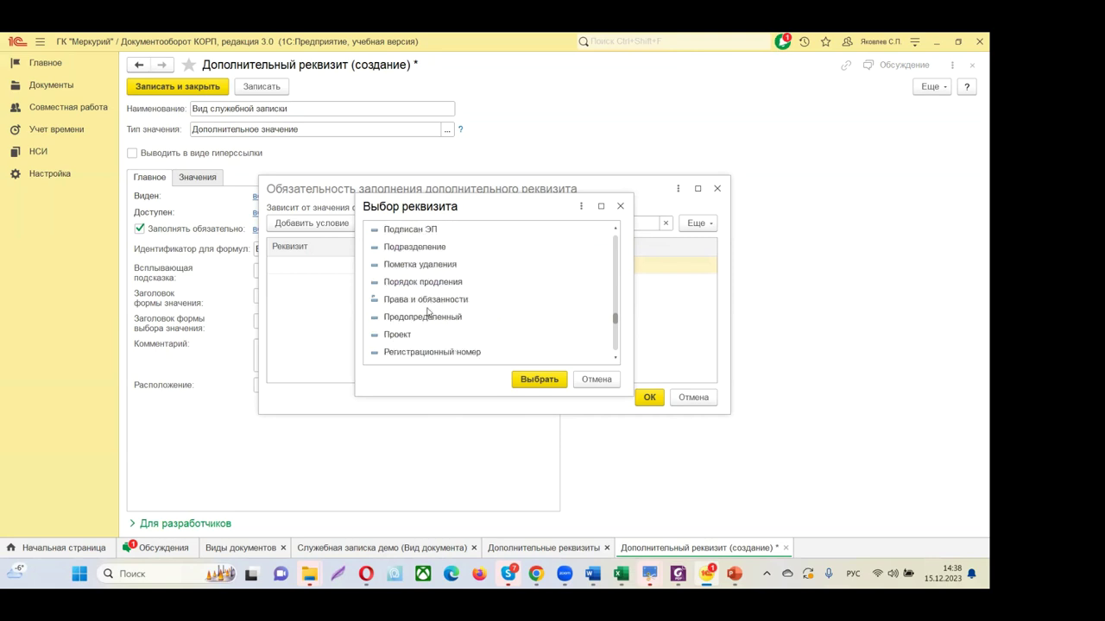
{"action": "scroll", "coordinate": [422, 310], "scroll_direction": "down", "scroll_amount": 2}
{"action": "double_click", "coordinate": [420, 300]}
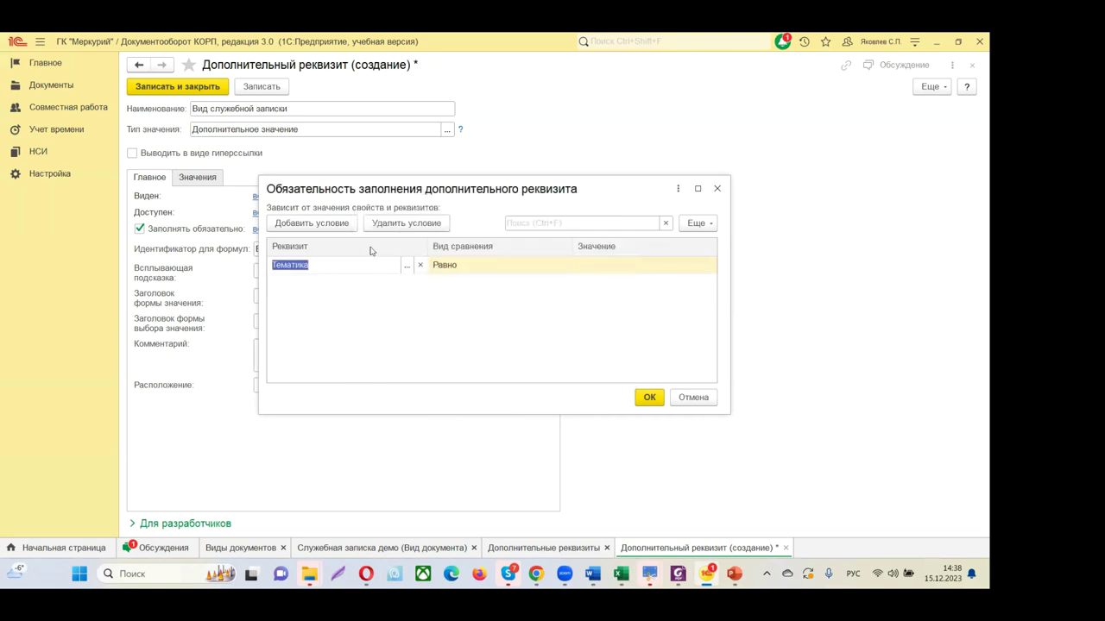
Step: Check the topic names of the document type and set the mandatory-filling condition's value to "Тематика 1, по видам СЗ"
{"action": "left_click", "coordinate": [602, 265]}
{"action": "left_click", "coordinate": [677, 301]}
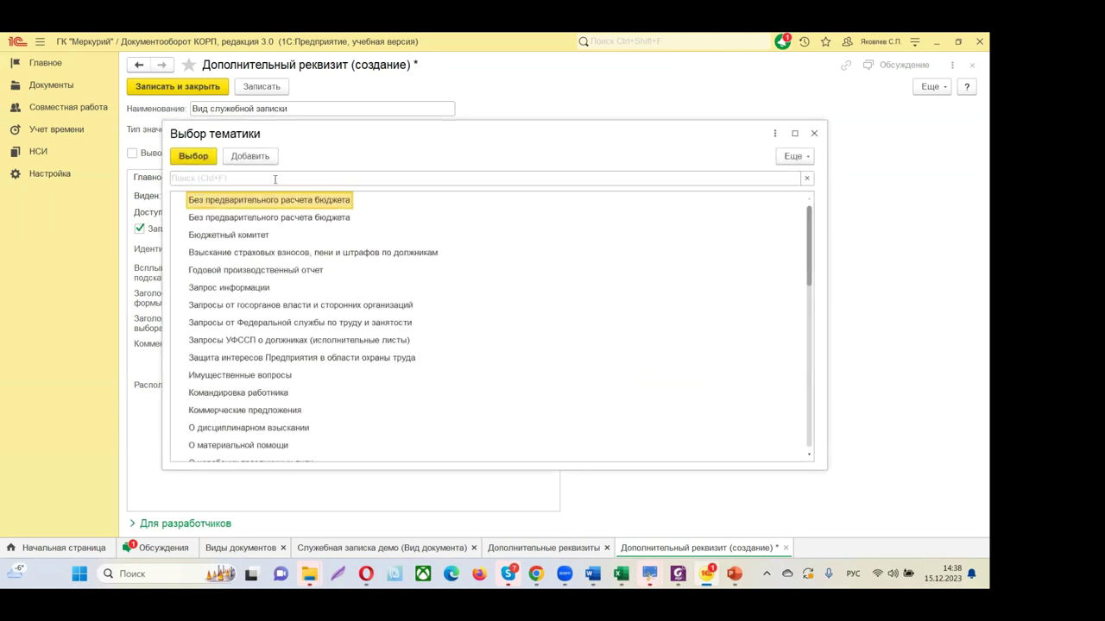
{"action": "left_click", "coordinate": [814, 133]}
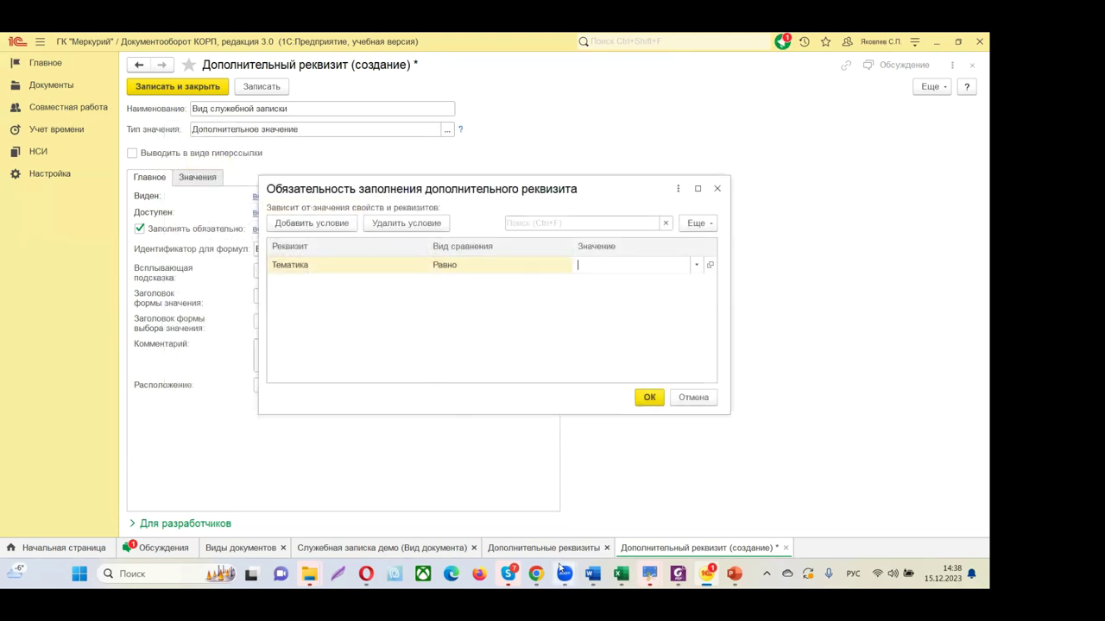
{"action": "left_click", "coordinate": [406, 547]}
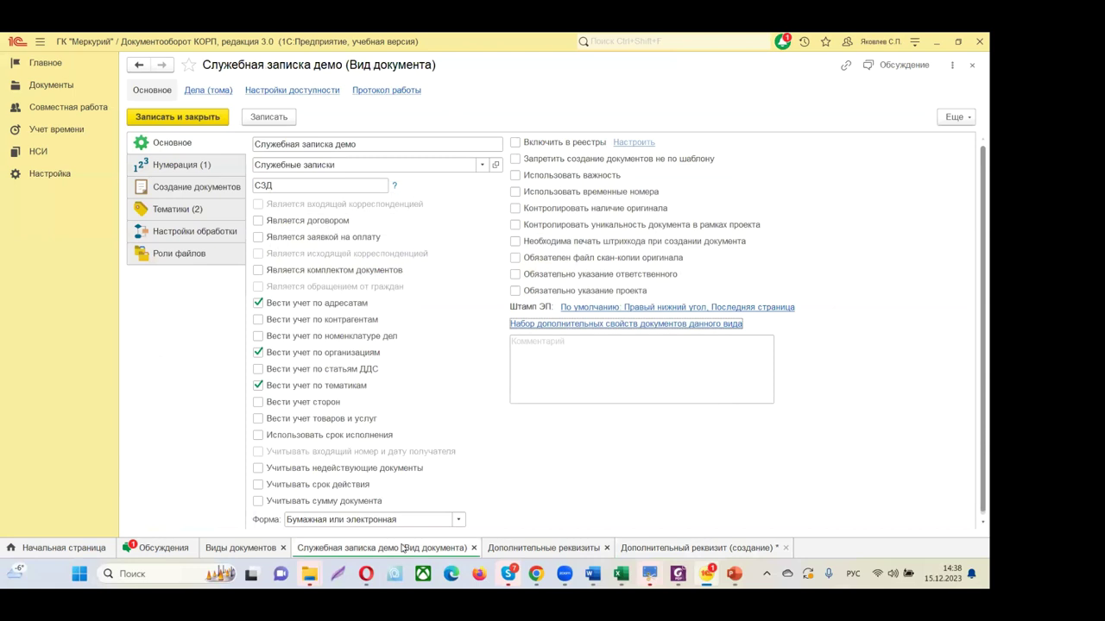
{"action": "left_click", "coordinate": [181, 207]}
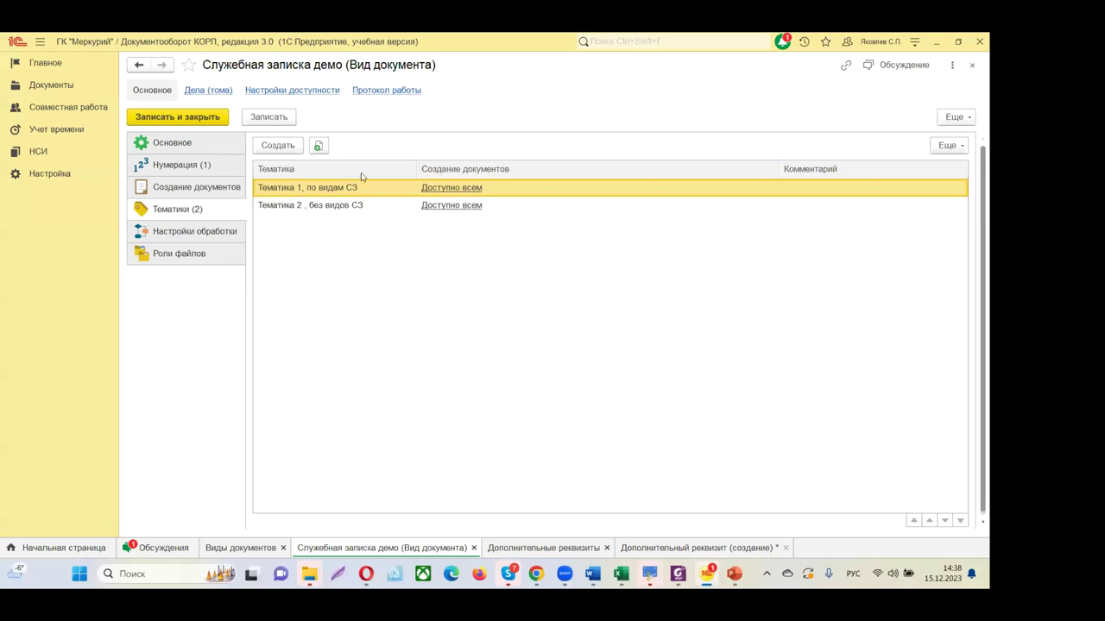
{"action": "left_click", "coordinate": [656, 553]}
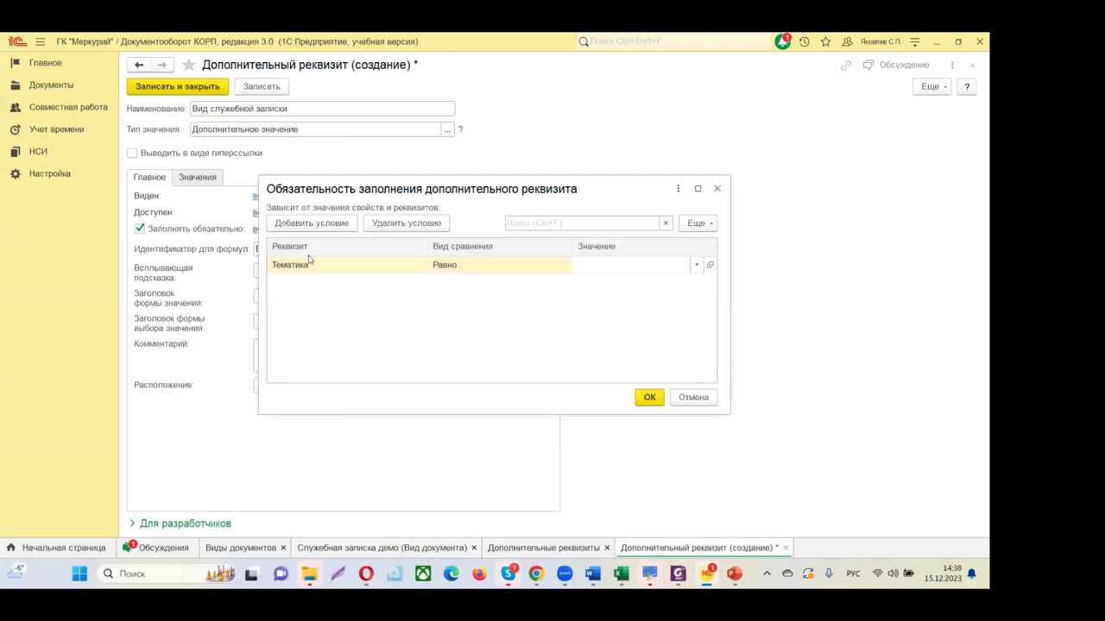
{"action": "type", "text": "Темати"}
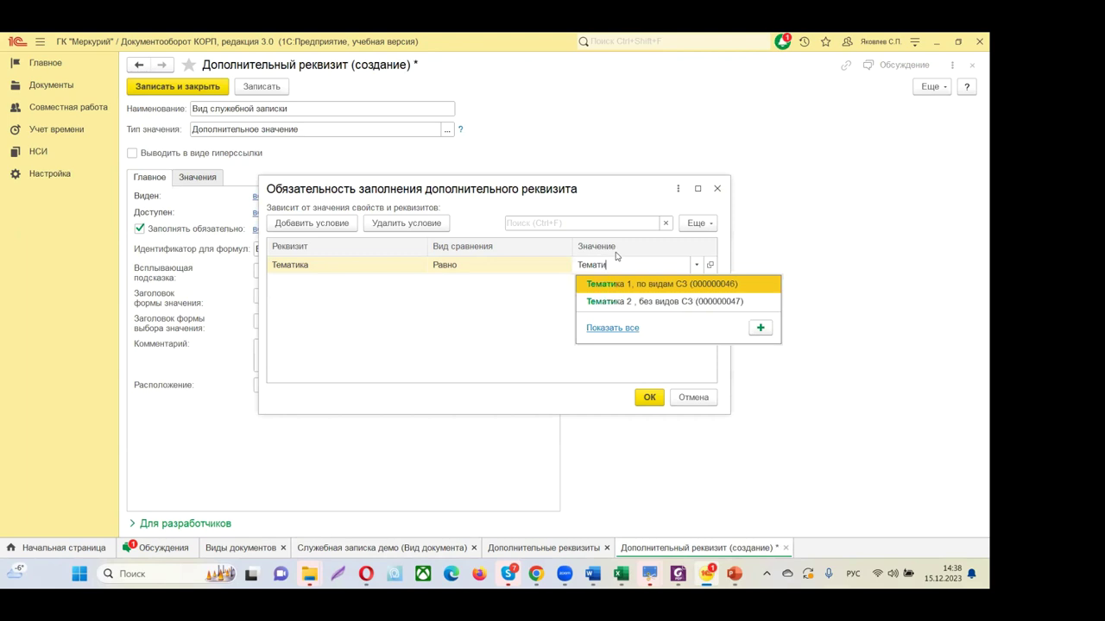
{"action": "key", "text": "Return"}
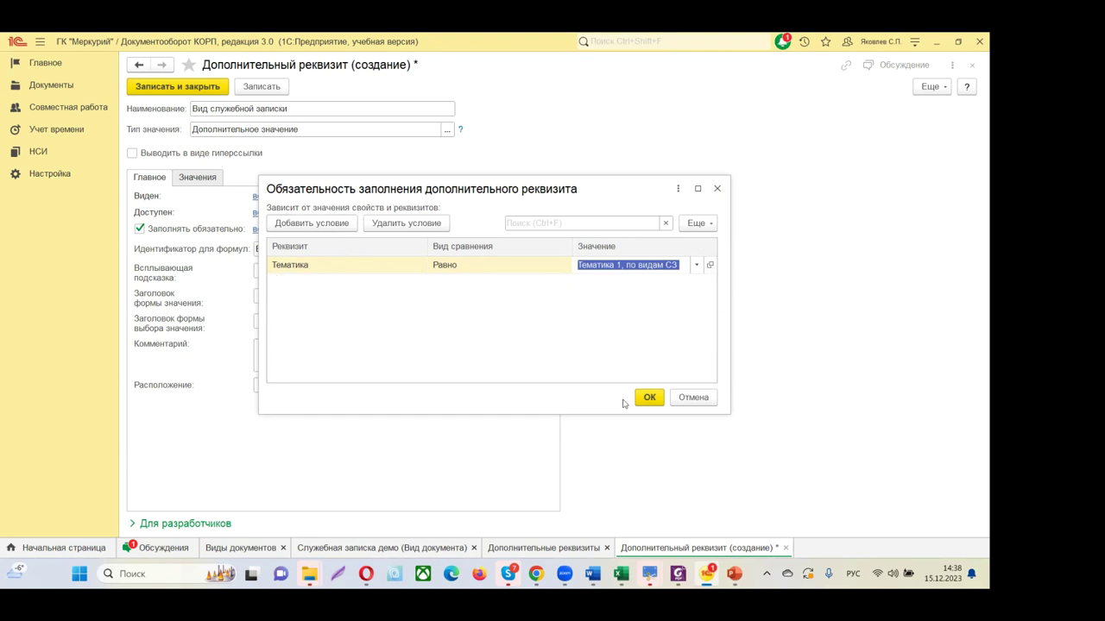
{"action": "left_click", "coordinate": [648, 396]}
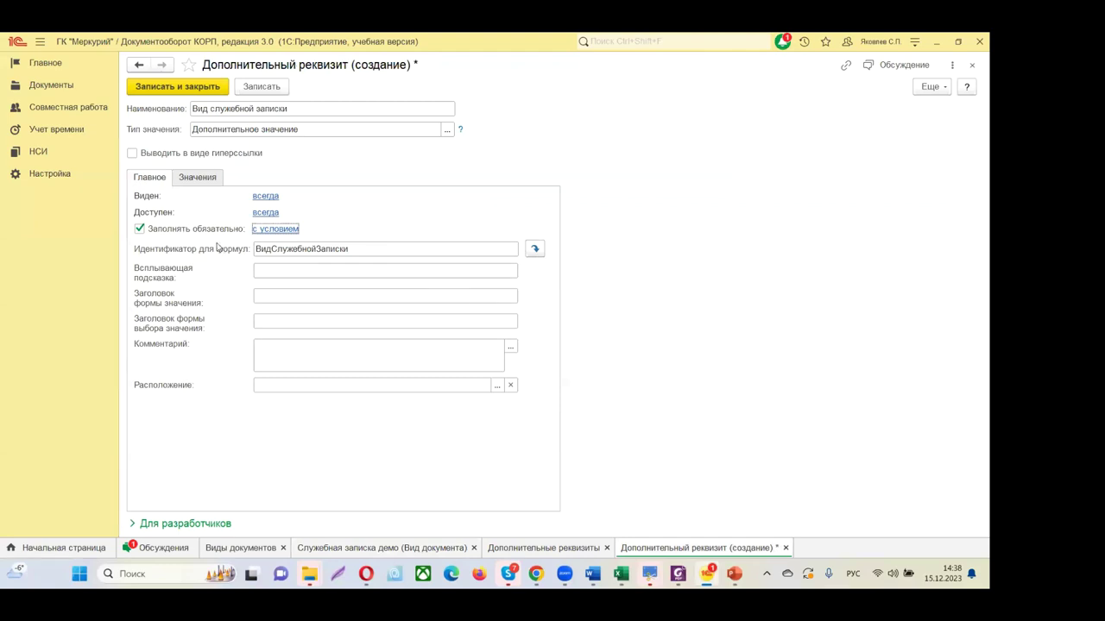
Step: Review the attribute's mandatory-filling condition and its visibility condition settings without changing them
{"action": "mouse_move", "coordinate": [240, 231]}
{"action": "left_click", "coordinate": [284, 231]}
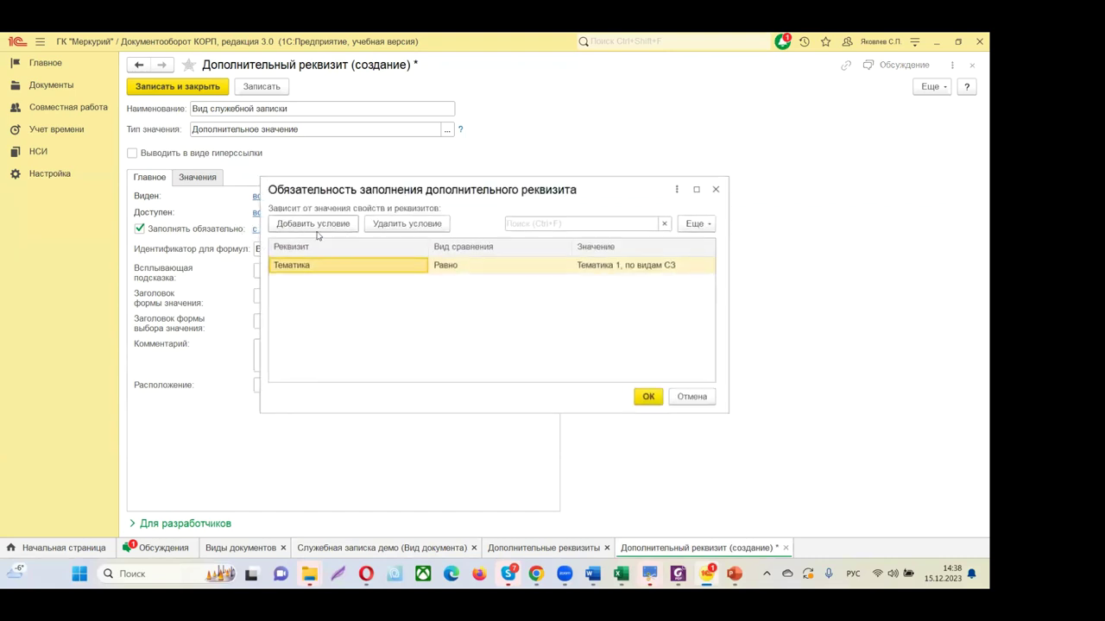
{"action": "left_click", "coordinate": [717, 189]}
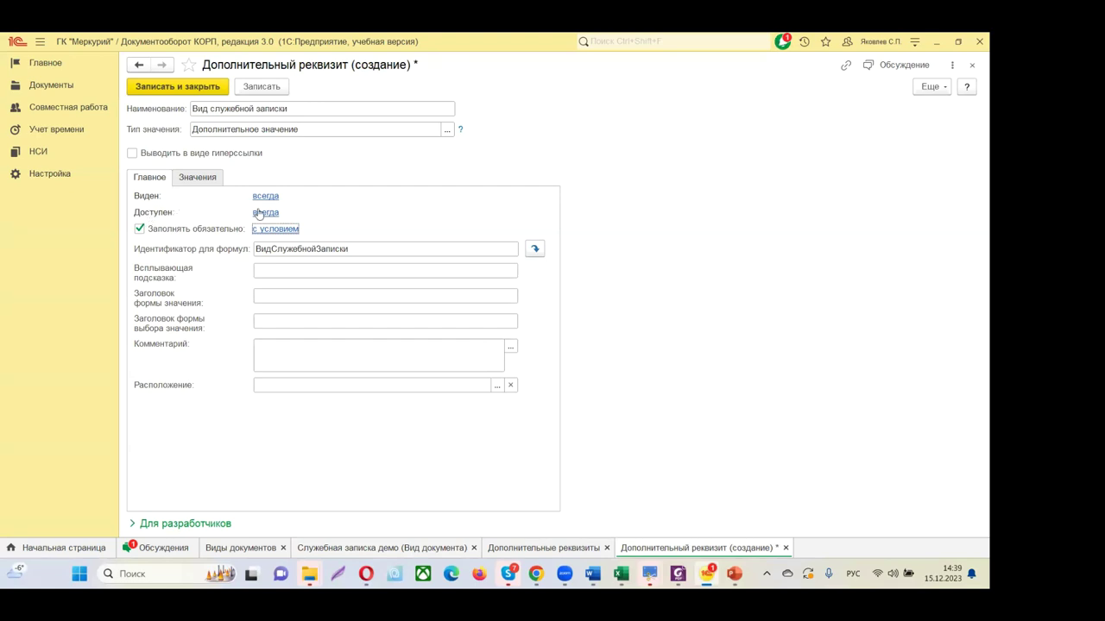
{"action": "left_click", "coordinate": [265, 196]}
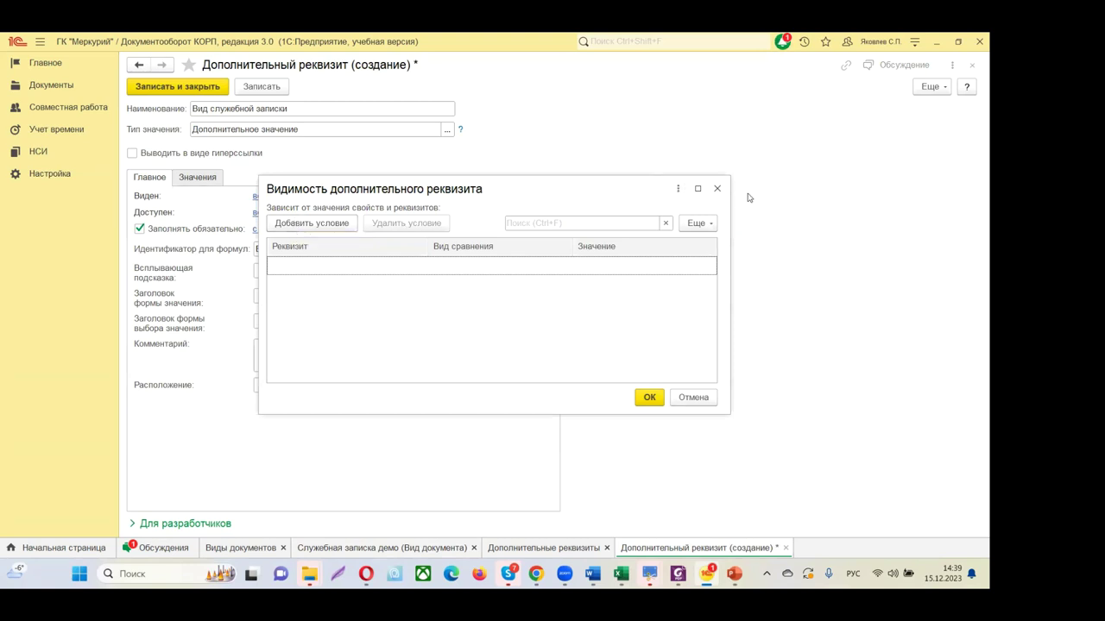
{"action": "left_click", "coordinate": [717, 189]}
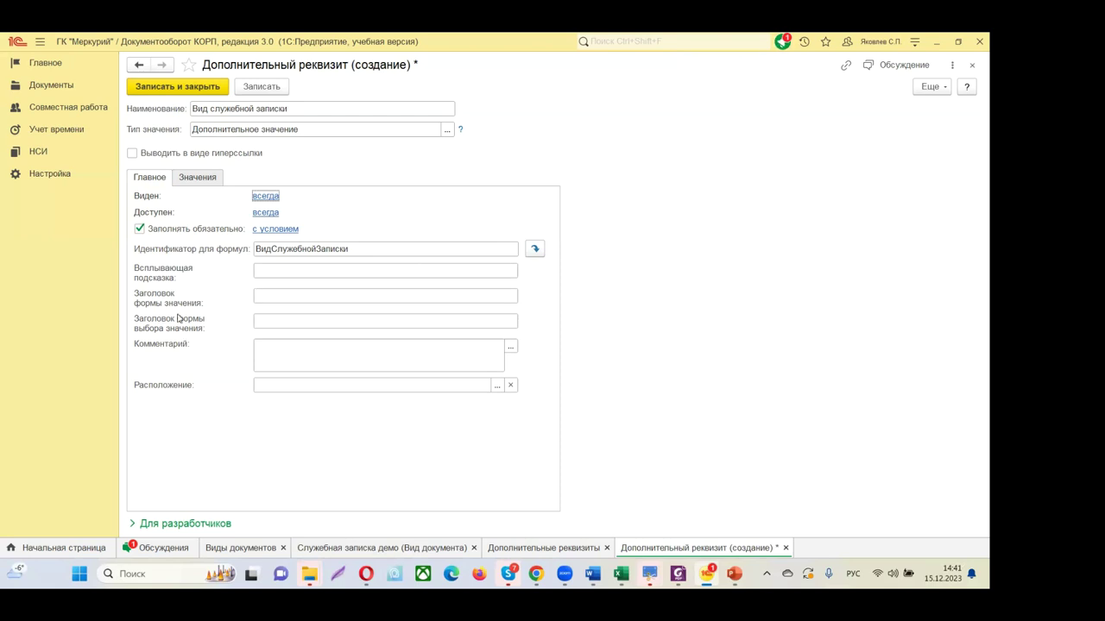
Step: Set the attribute's tooltip to "Заполнить вид" and leave the form headings and comment empty
{"action": "left_click", "coordinate": [269, 273]}
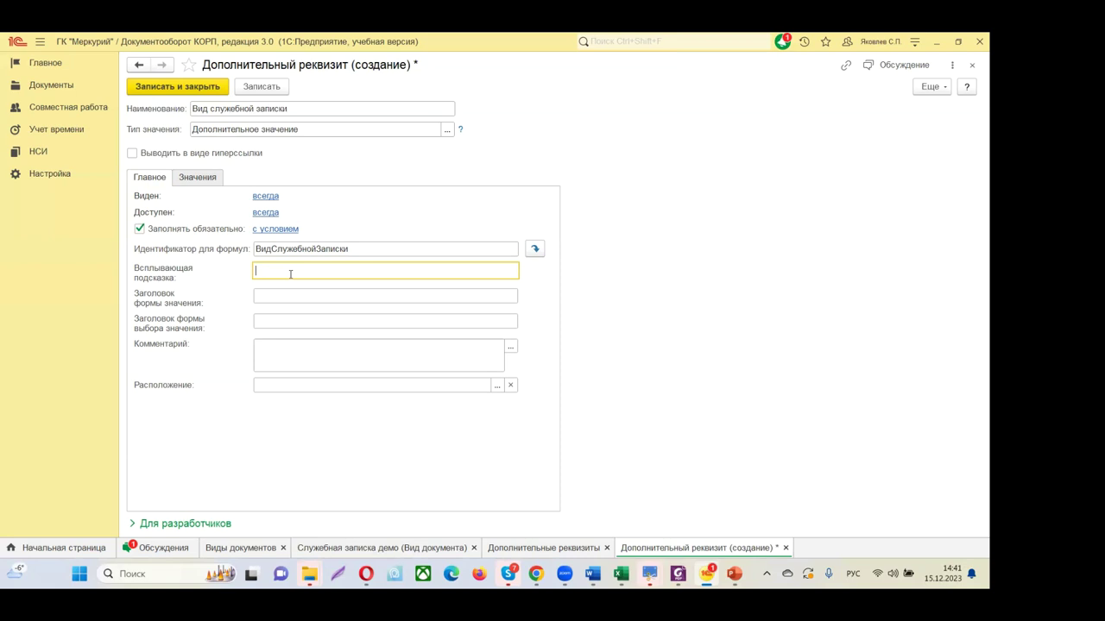
{"action": "type", "text": "Заполнить вид"}
{"action": "left_click", "coordinate": [282, 294]}
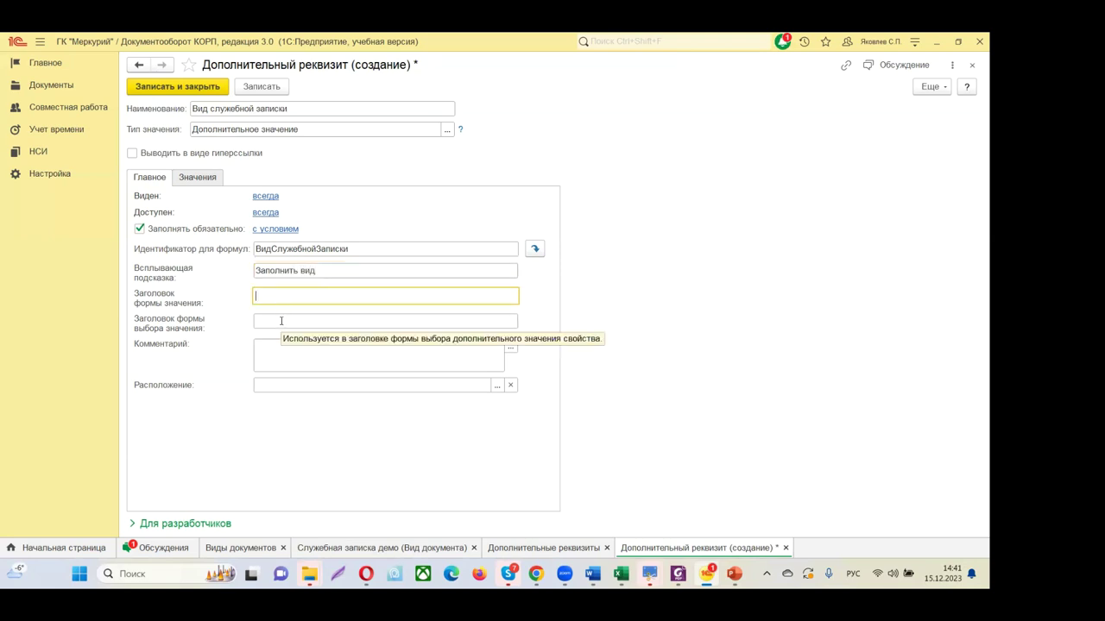
{"action": "left_click", "coordinate": [280, 321]}
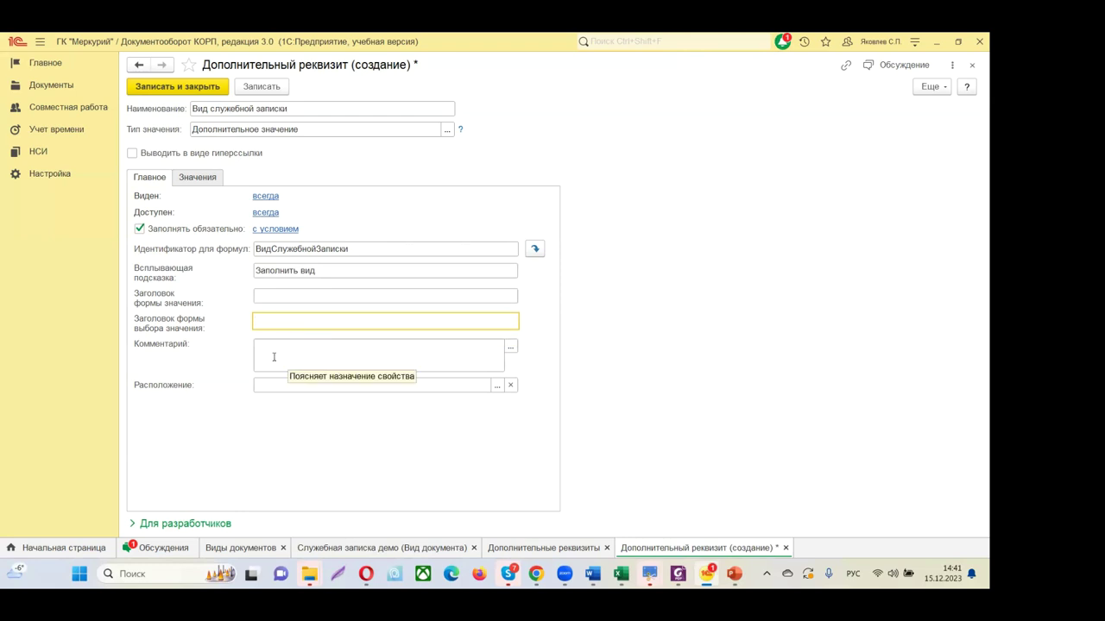
{"action": "left_click", "coordinate": [281, 347]}
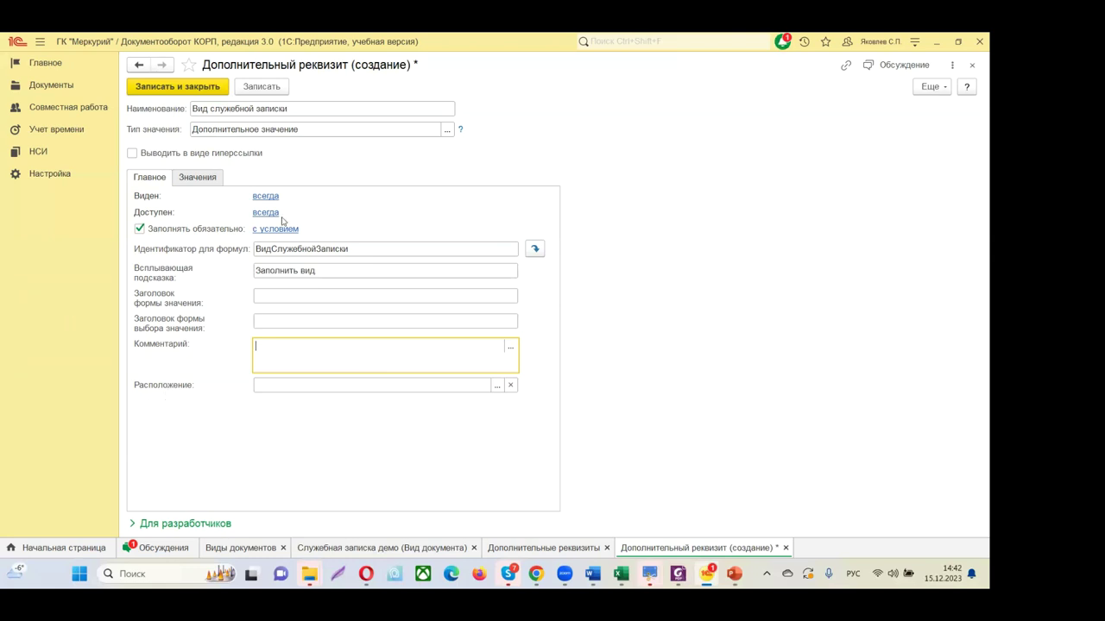
Step: Save the attribute and create the value "Докладная" in its list of values
{"action": "left_click", "coordinate": [218, 176]}
{"action": "left_click", "coordinate": [155, 204]}
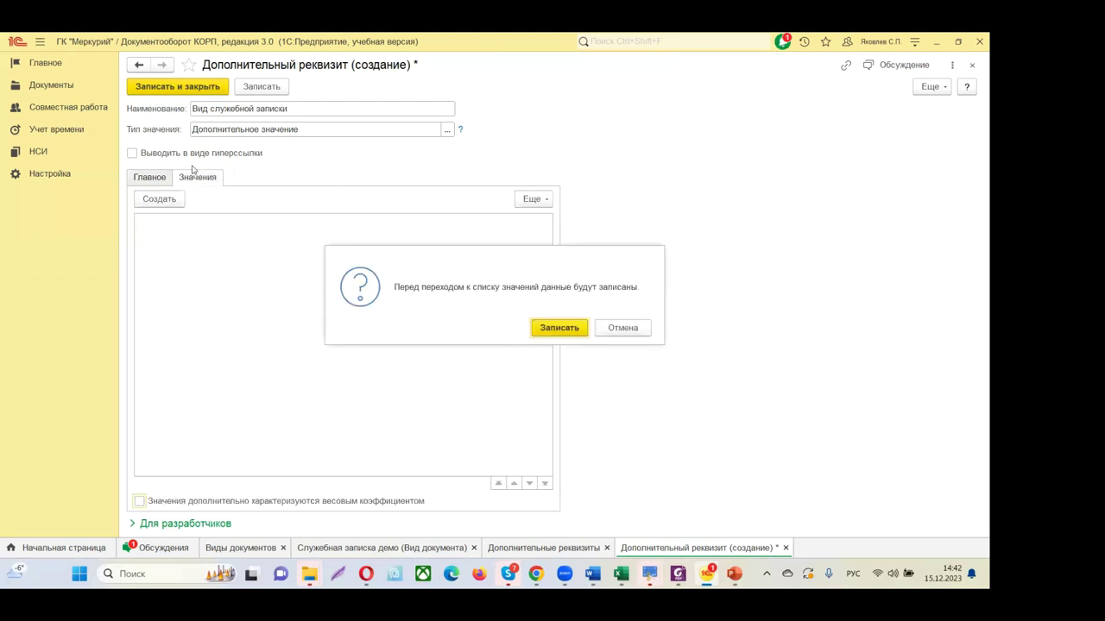
{"action": "left_click", "coordinate": [549, 331]}
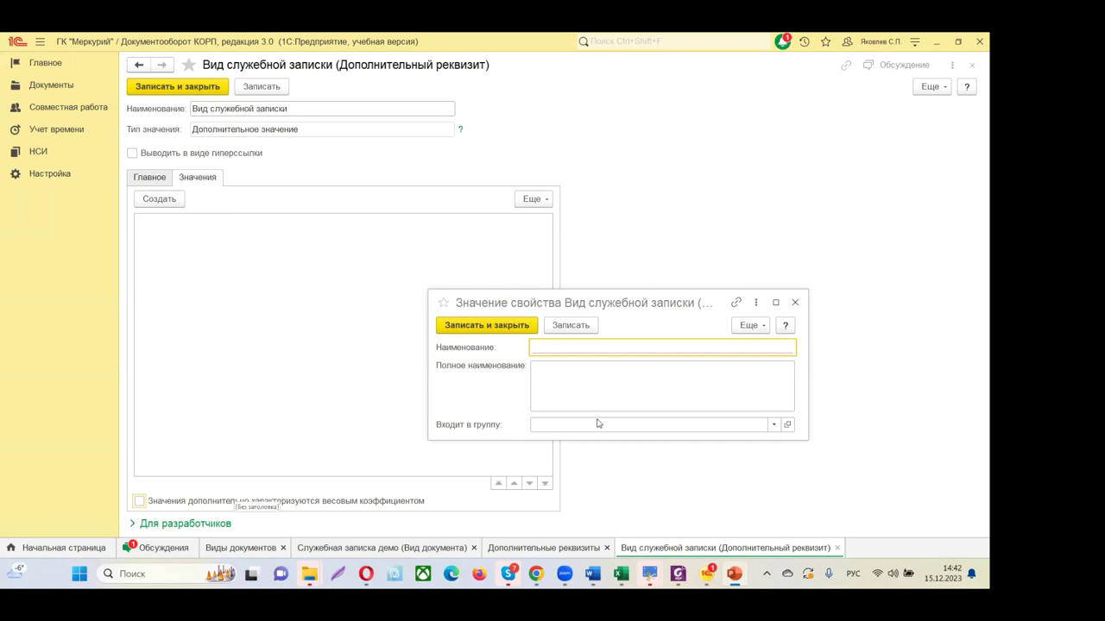
{"action": "left_click", "coordinate": [569, 352]}
{"action": "type", "text": "До"}
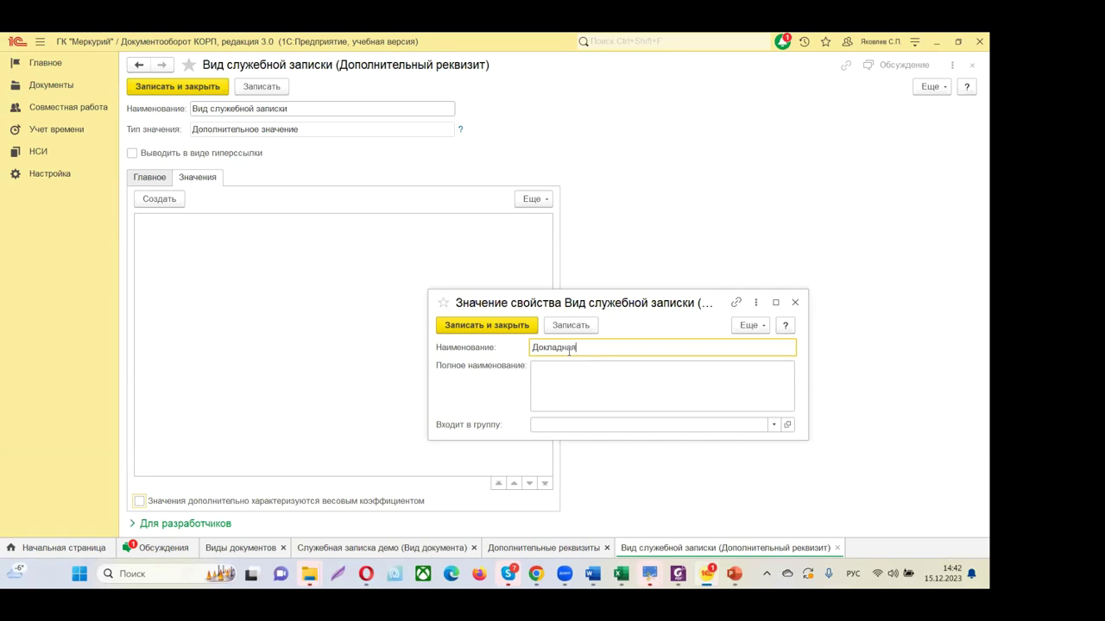
{"action": "type", "text": "кладная"}
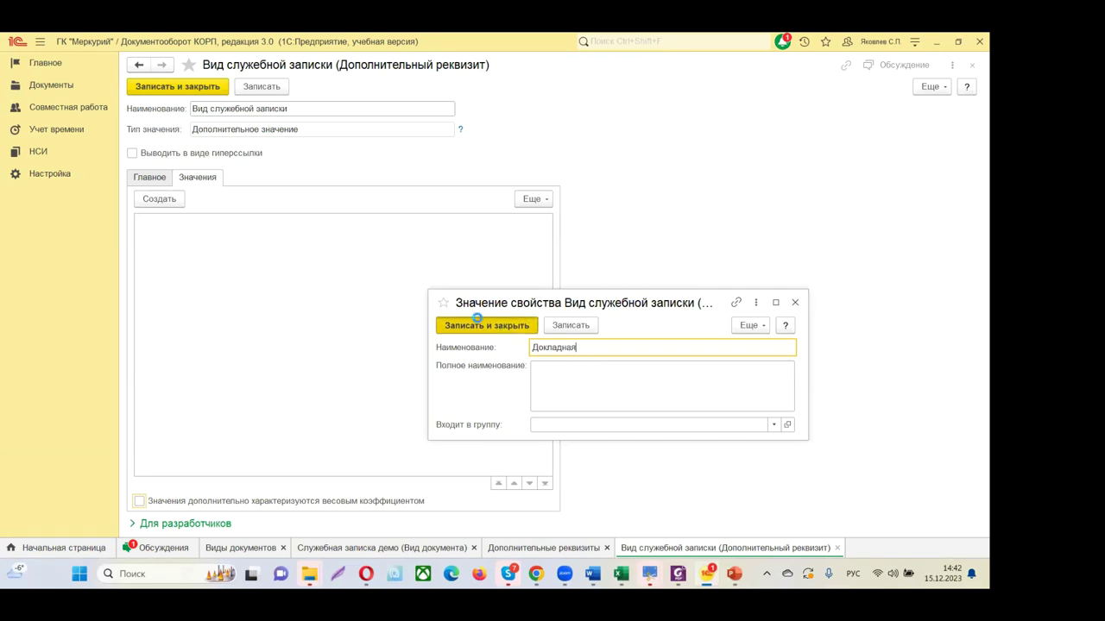
{"action": "left_click", "coordinate": [477, 325]}
Step: Add the values "Пояснительная" and "Объяснительная" to the attribute's list of values
{"action": "left_click", "coordinate": [150, 198]}
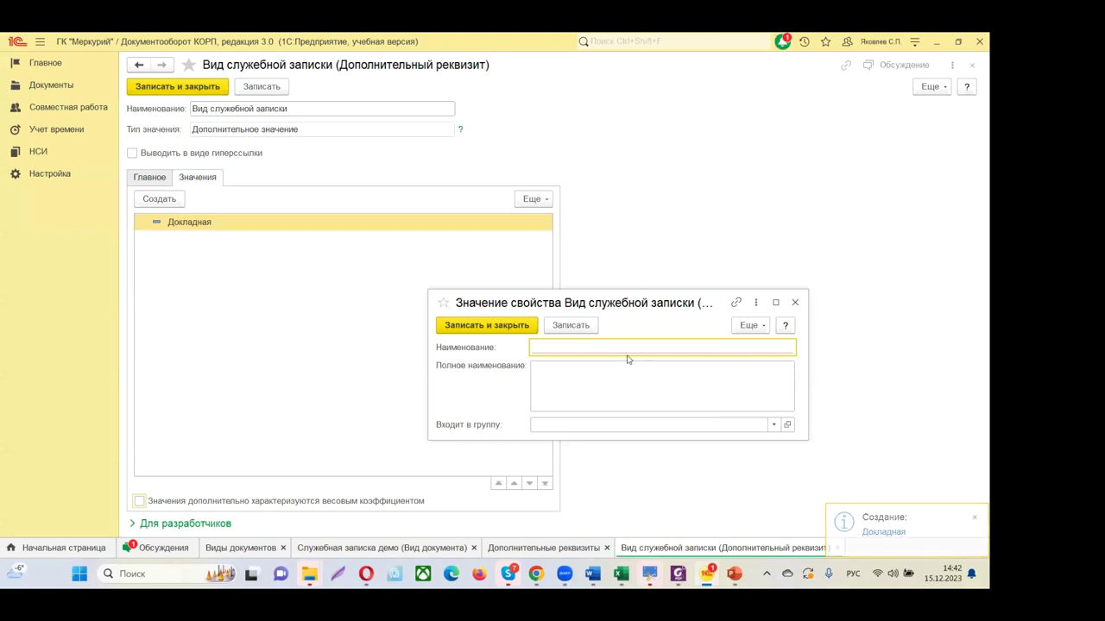
{"action": "type", "text": "Пояснительная"}
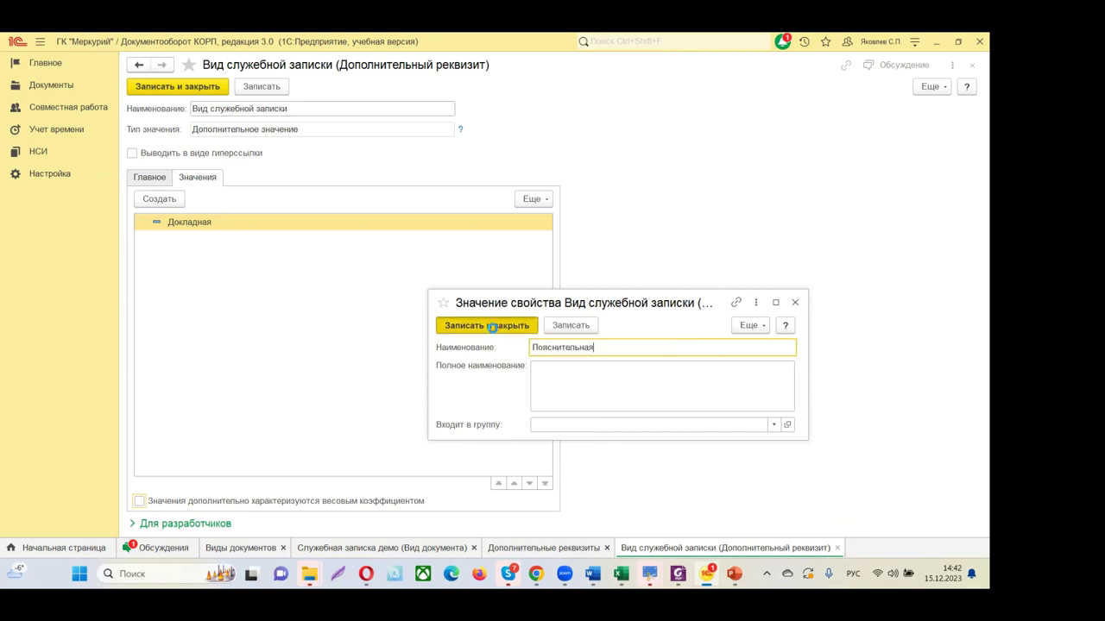
{"action": "left_click", "coordinate": [492, 326]}
{"action": "left_click", "coordinate": [184, 200]}
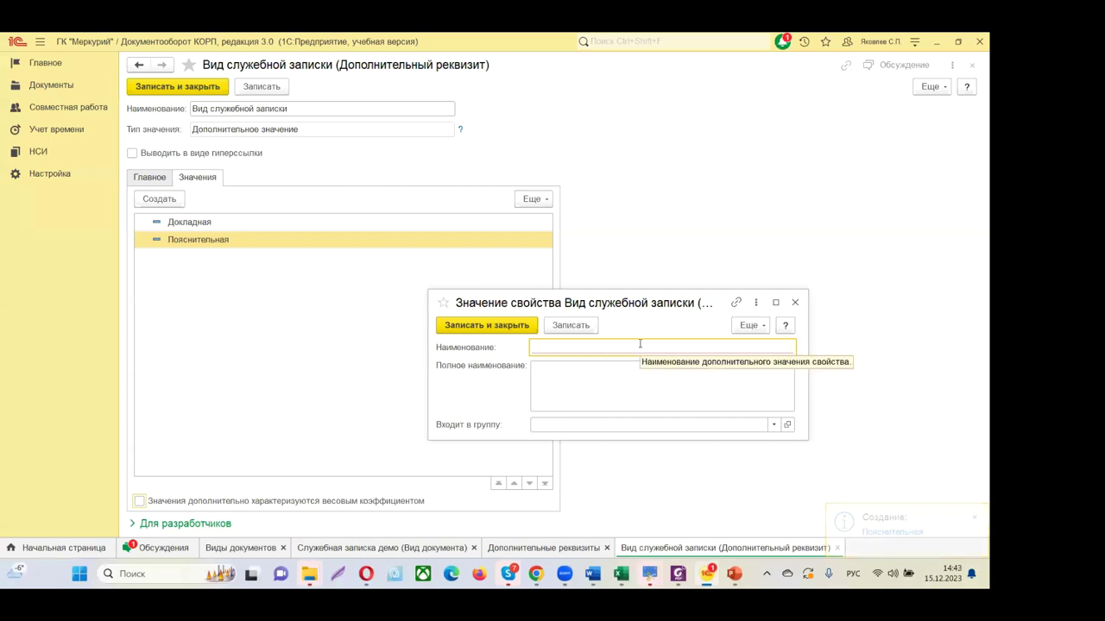
{"action": "type", "text": "Объяснительная"}
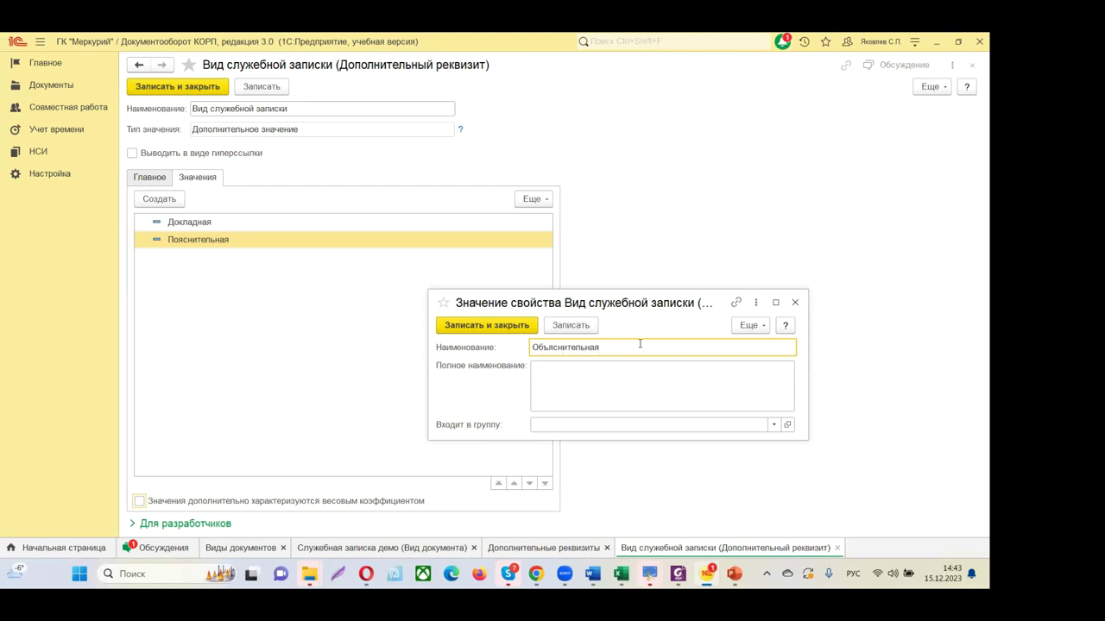
{"action": "left_click", "coordinate": [500, 325]}
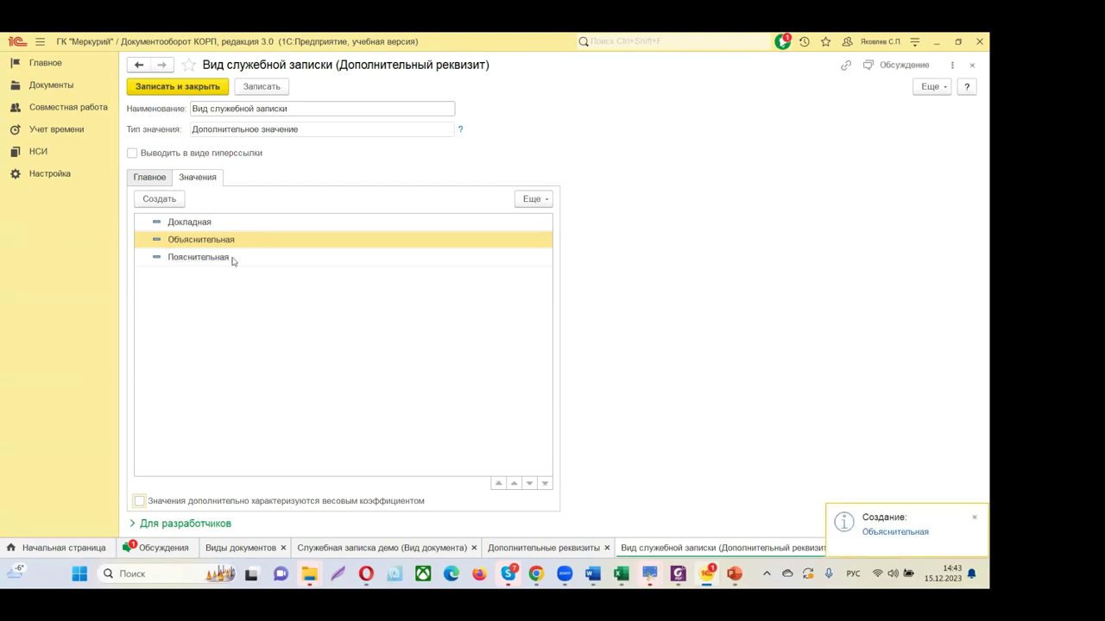
Step: Add the value "Аналитическая" to the attribute's list of values and save both the attribute and the document type
{"action": "left_click", "coordinate": [169, 202]}
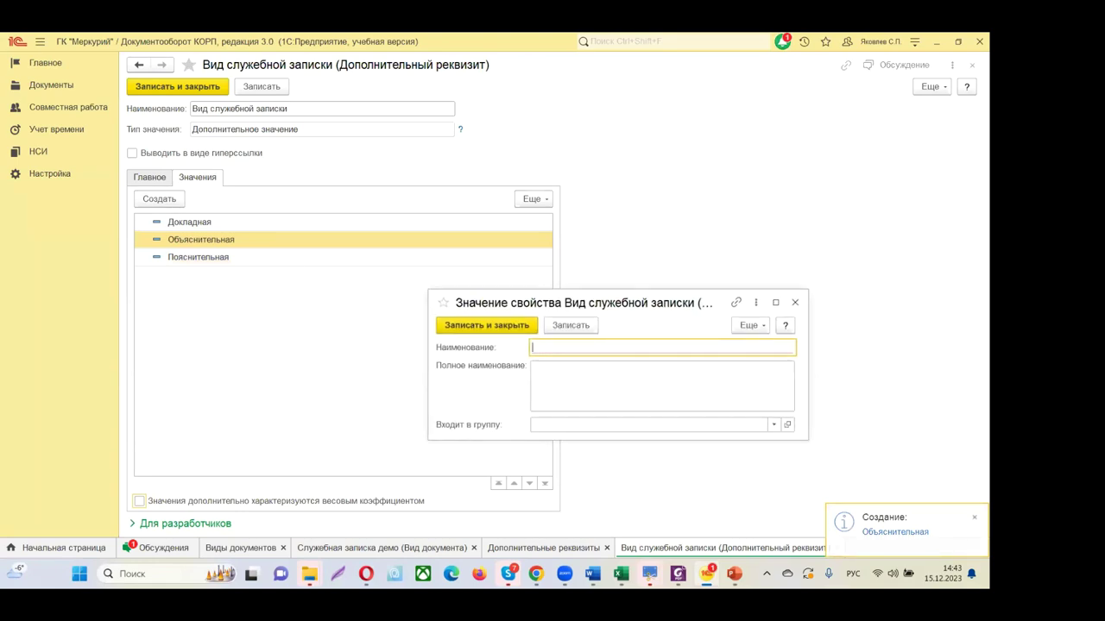
{"action": "type", "text": "Аналитическая"}
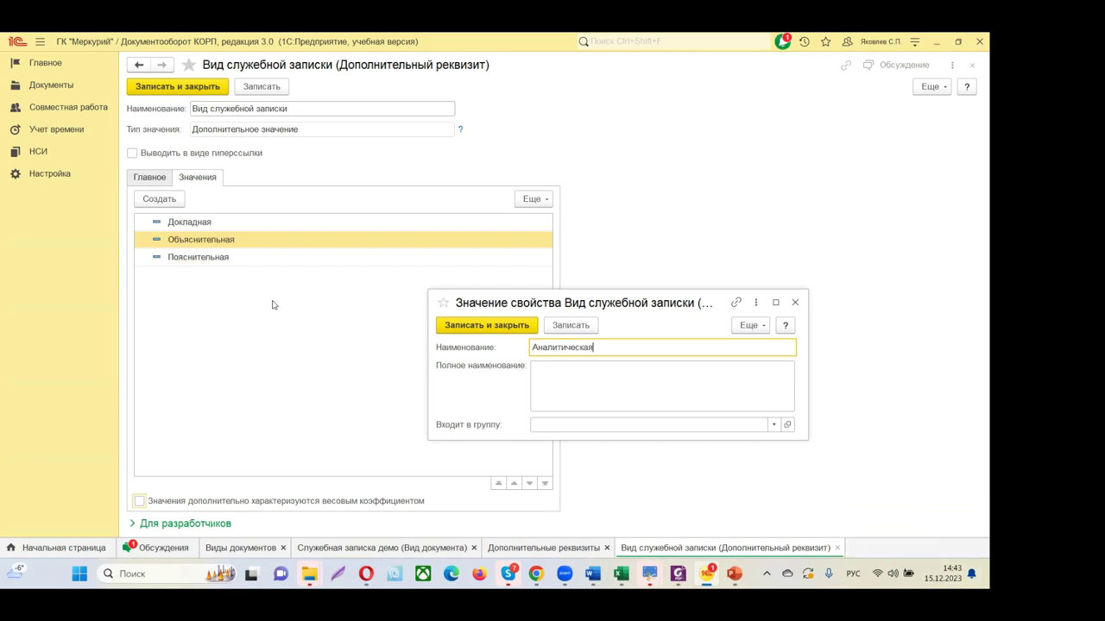
{"action": "left_click", "coordinate": [487, 325]}
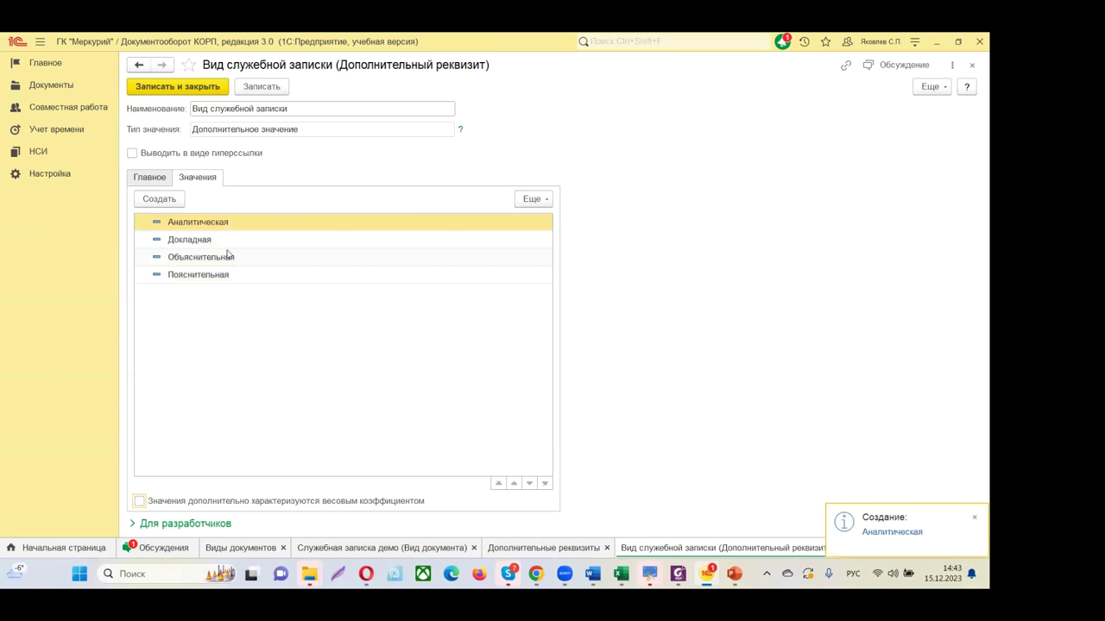
{"action": "left_click", "coordinate": [278, 85]}
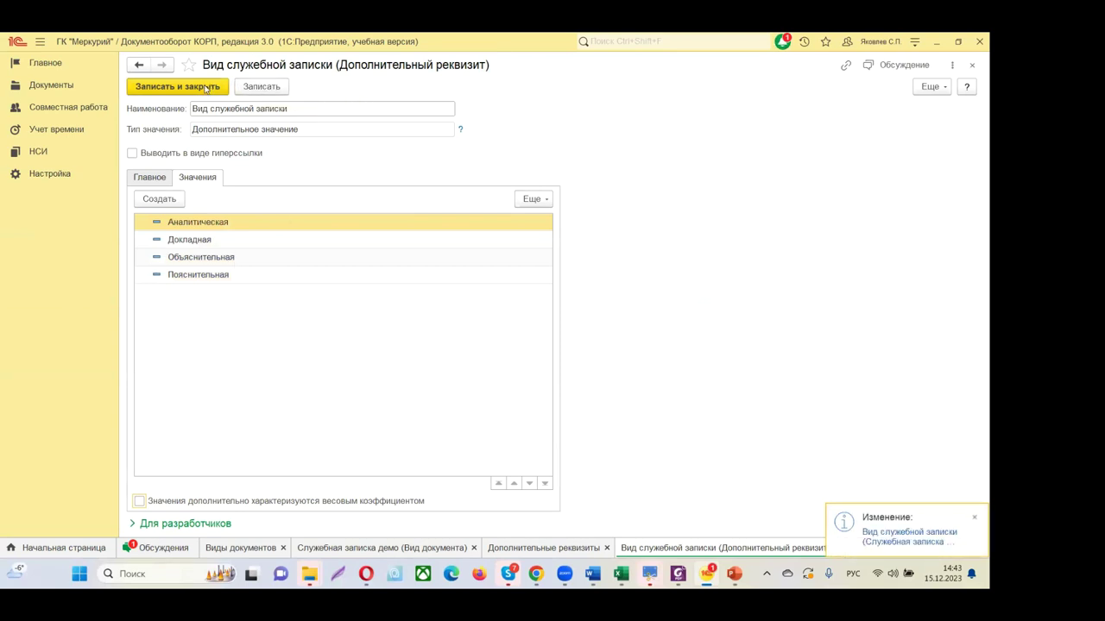
{"action": "left_click", "coordinate": [211, 87]}
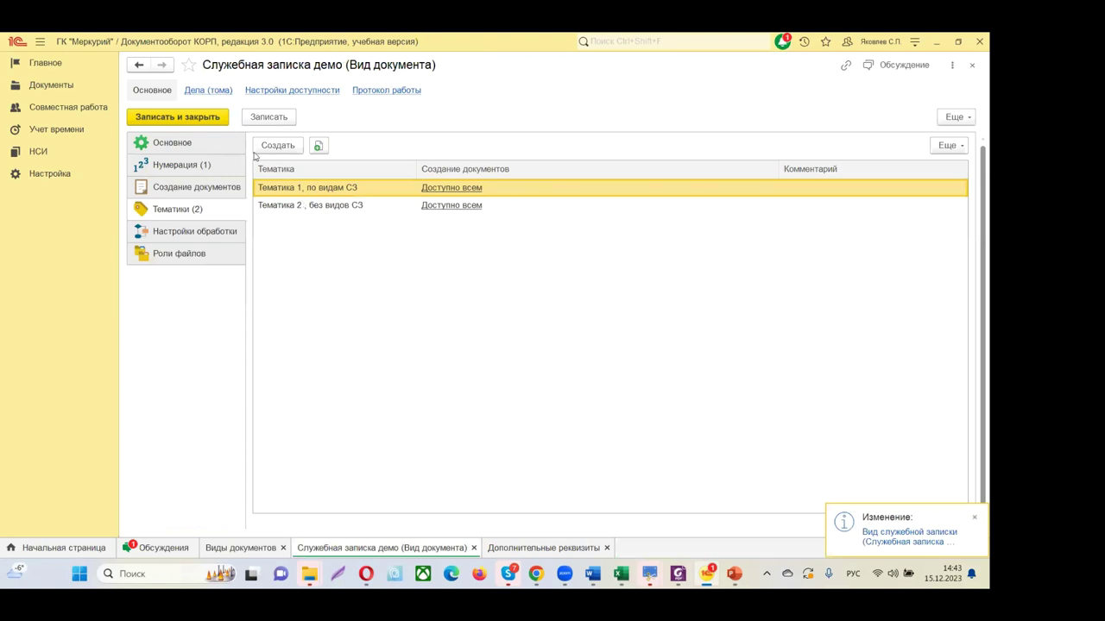
{"action": "left_click", "coordinate": [257, 122]}
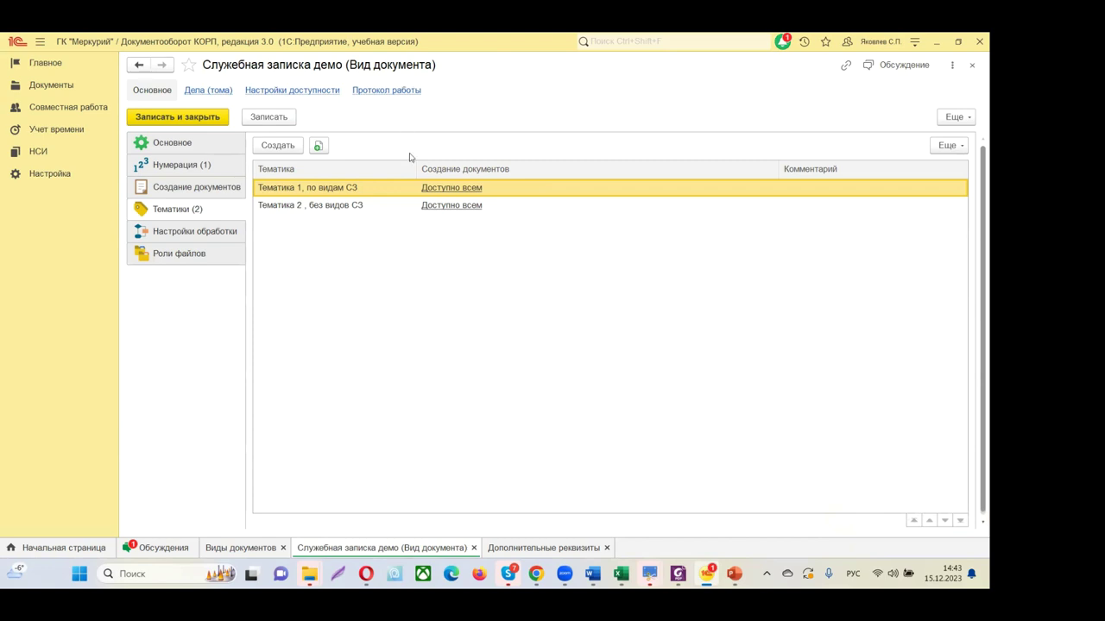
Step: Create a new document of the type "Служебная записка демо - Тематика 1, по видам СЗ", searching for it with "сл"
{"action": "left_click", "coordinate": [42, 86]}
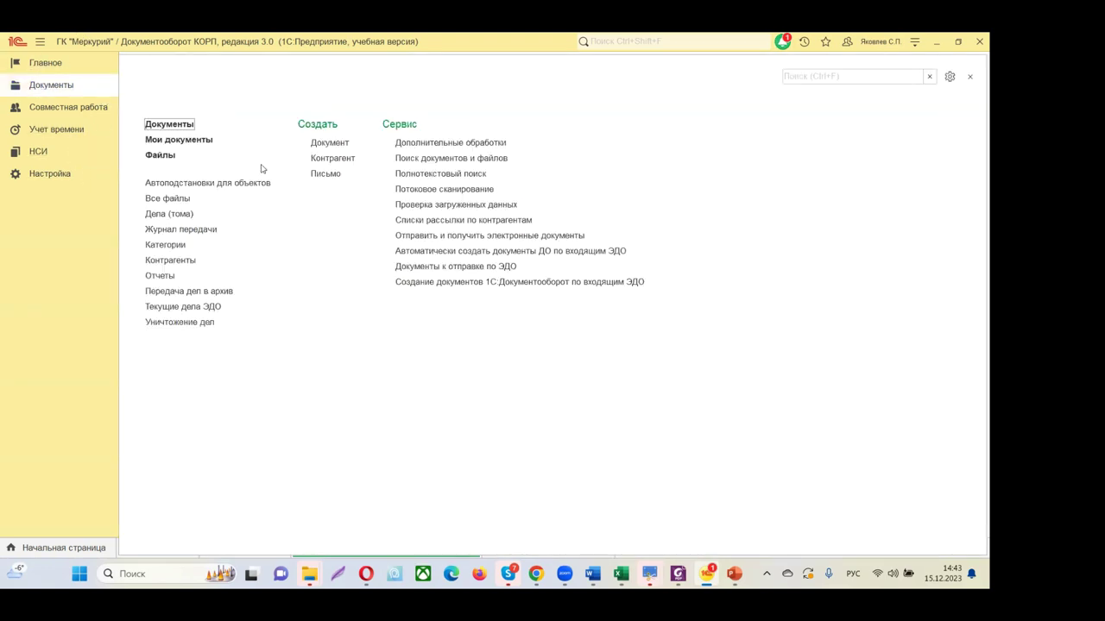
{"action": "left_click", "coordinate": [315, 147]}
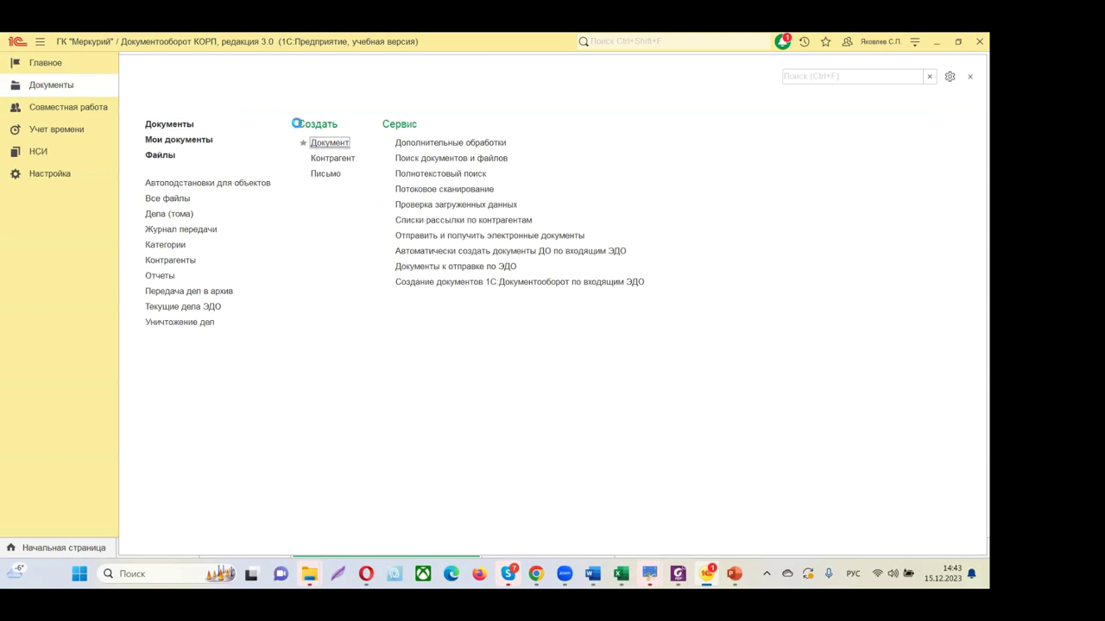
{"action": "left_click", "coordinate": [90, 69]}
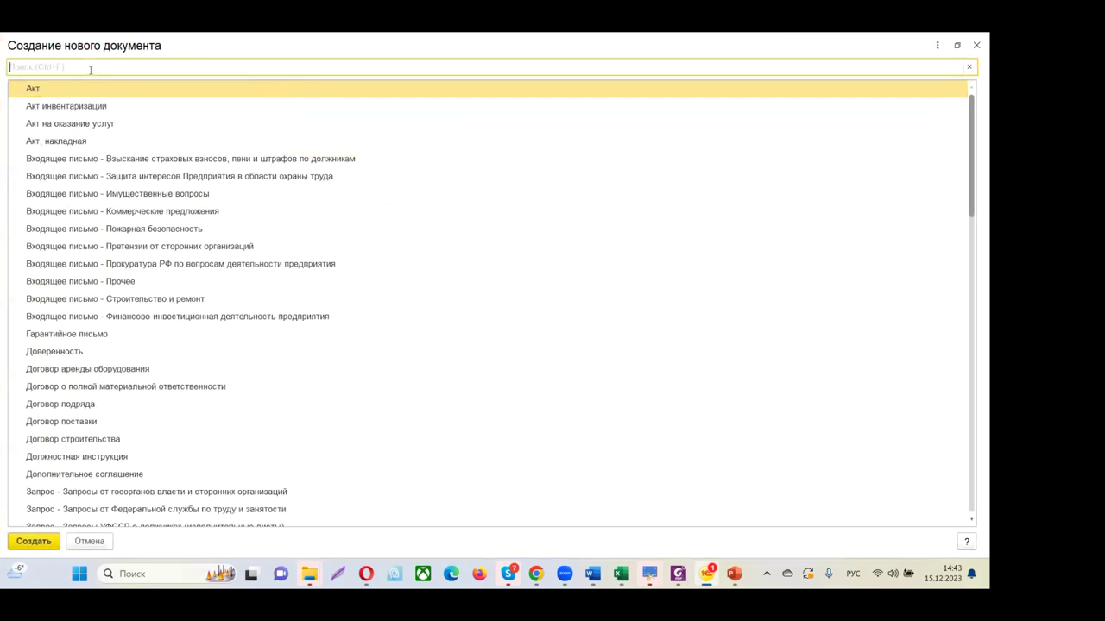
{"action": "type", "text": "сл"}
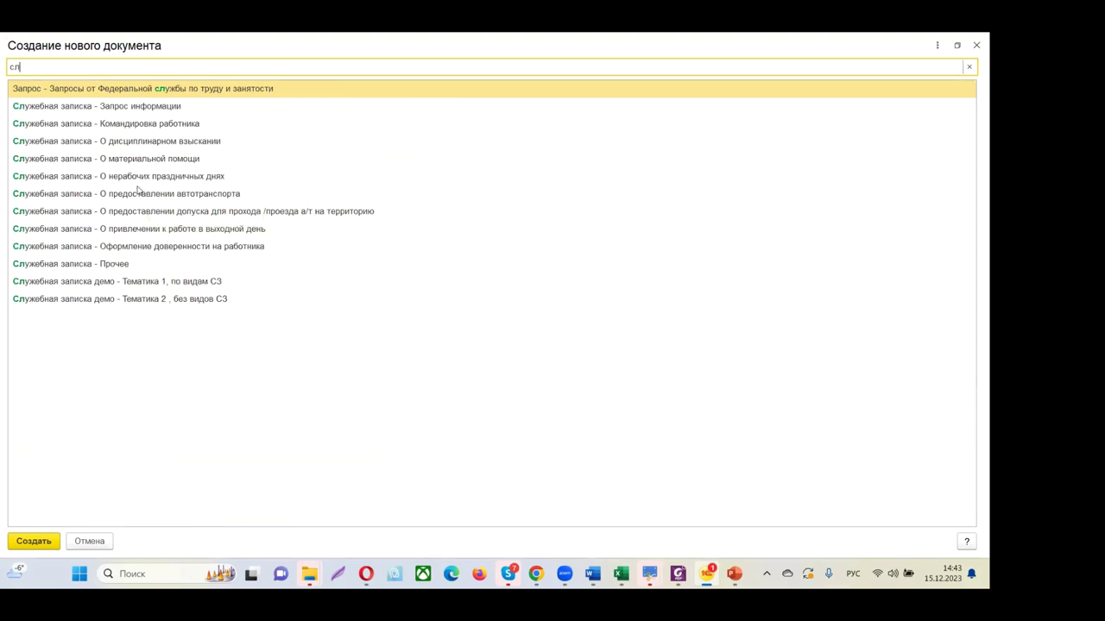
{"action": "double_click", "coordinate": [82, 285]}
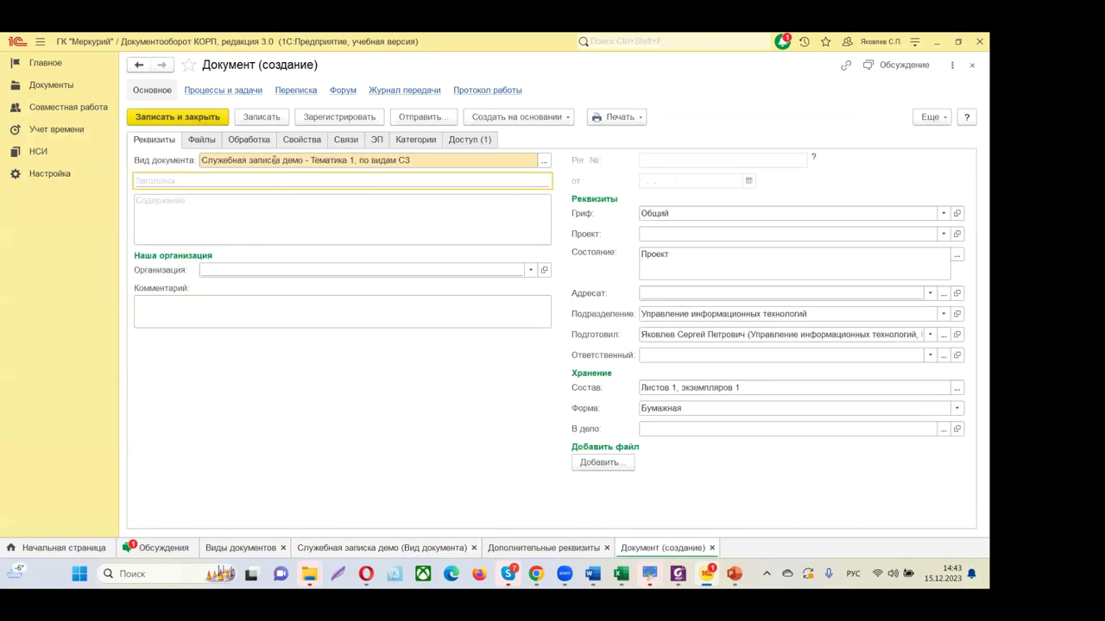
Step: Enter "Тест 1" as the title of the new document
{"action": "left_click", "coordinate": [263, 160]}
{"action": "left_click", "coordinate": [309, 161]}
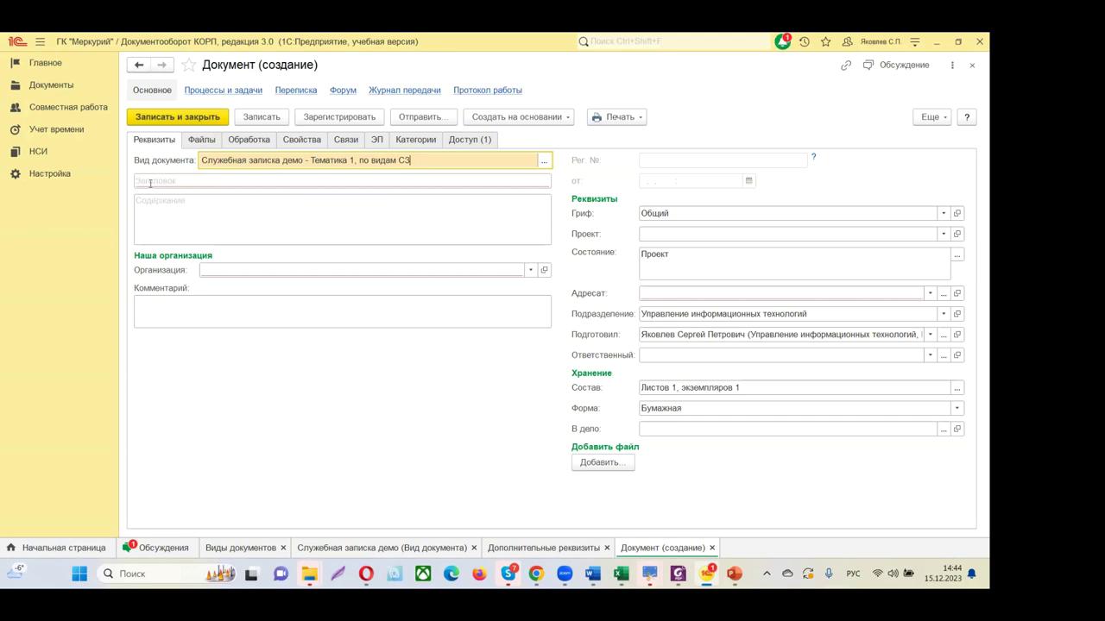
{"action": "left_click", "coordinate": [301, 180]}
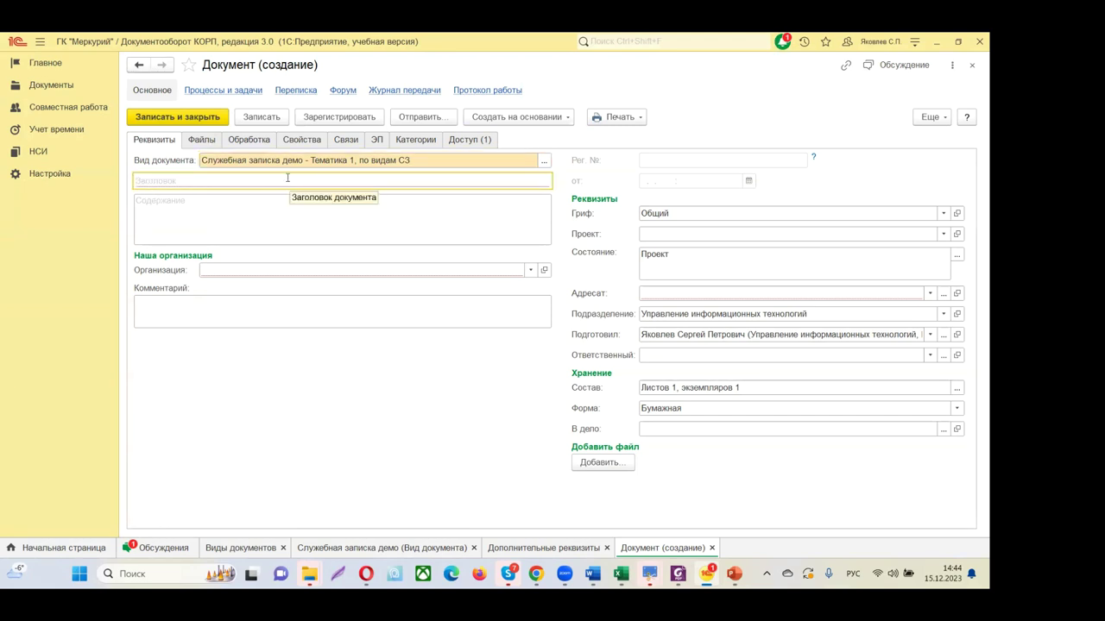
{"action": "type", "text": "Тест"}
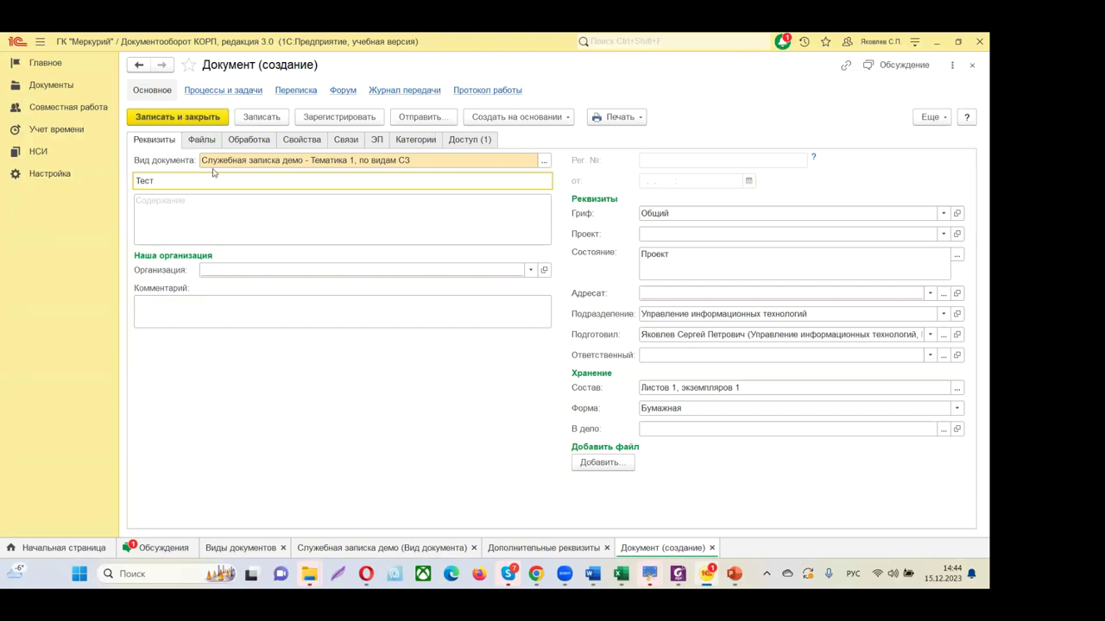
{"action": "type", "text": " 1"}
Step: Choose a purchasing specialist from "Управление закупок" in "Департамент закупок и логистики" as the document's addressee
{"action": "left_click", "coordinate": [930, 293]}
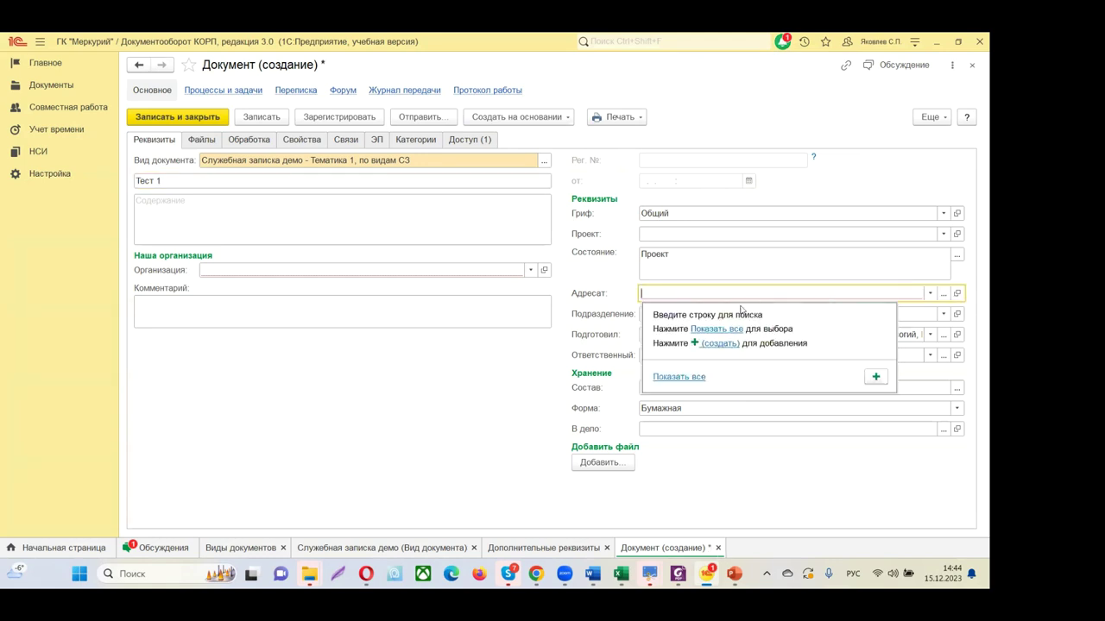
{"action": "left_click", "coordinate": [709, 328]}
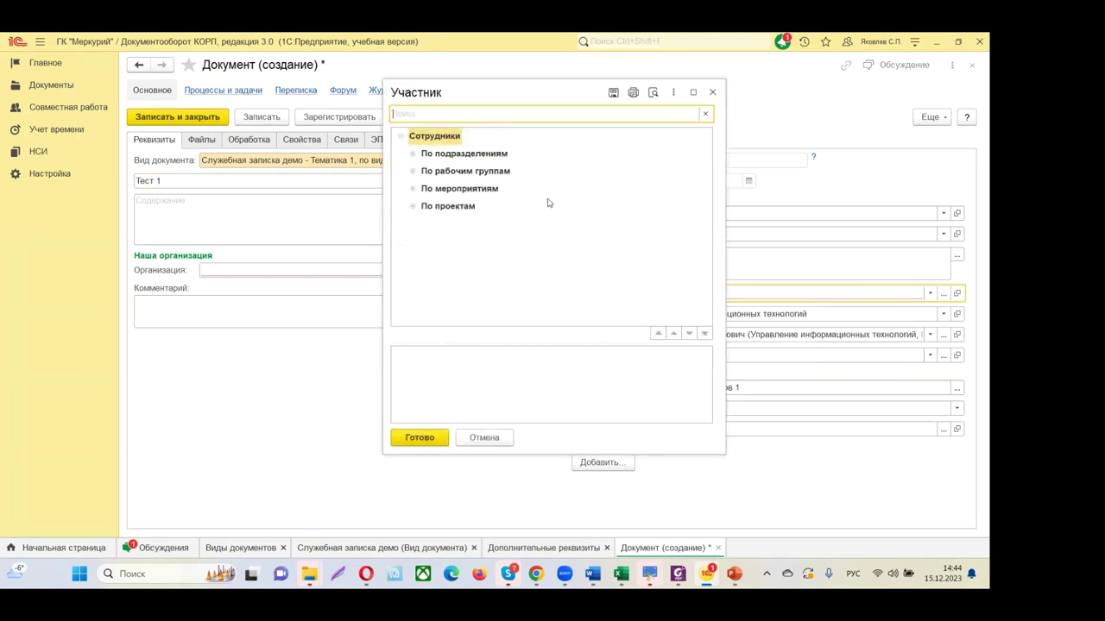
{"action": "left_click", "coordinate": [412, 153]}
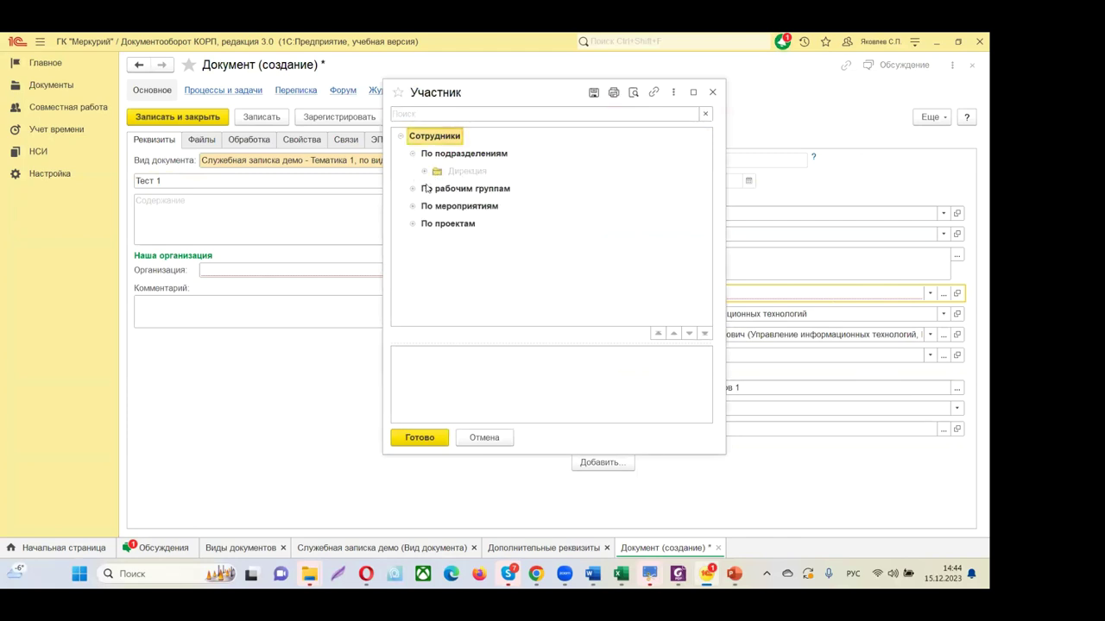
{"action": "left_click", "coordinate": [426, 172]}
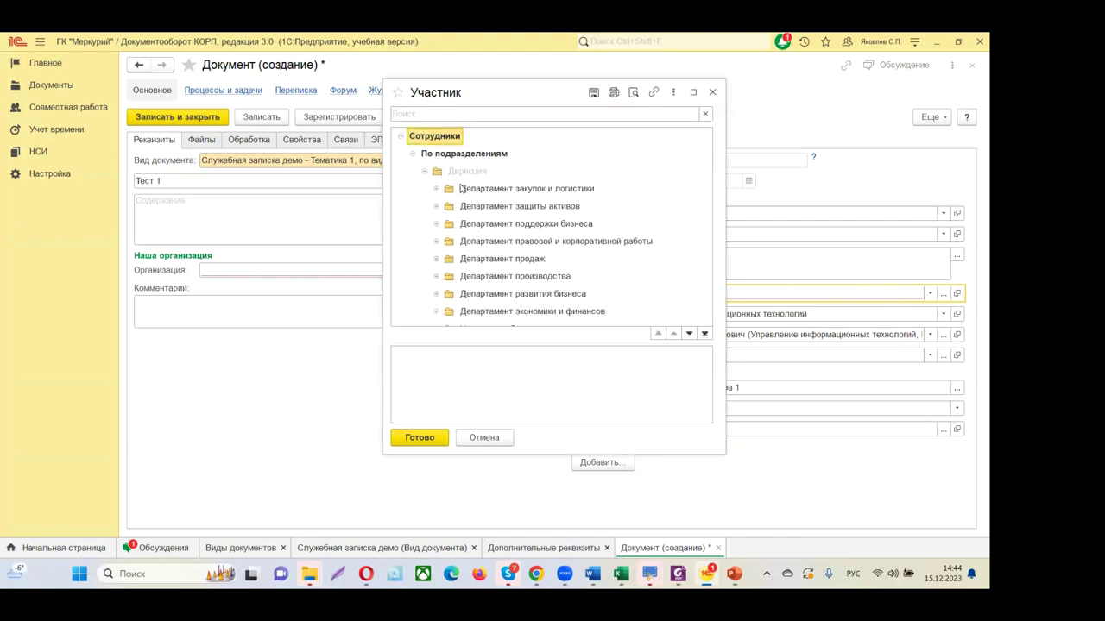
{"action": "left_click", "coordinate": [436, 189]}
{"action": "left_click", "coordinate": [448, 206]}
{"action": "double_click", "coordinate": [509, 224]}
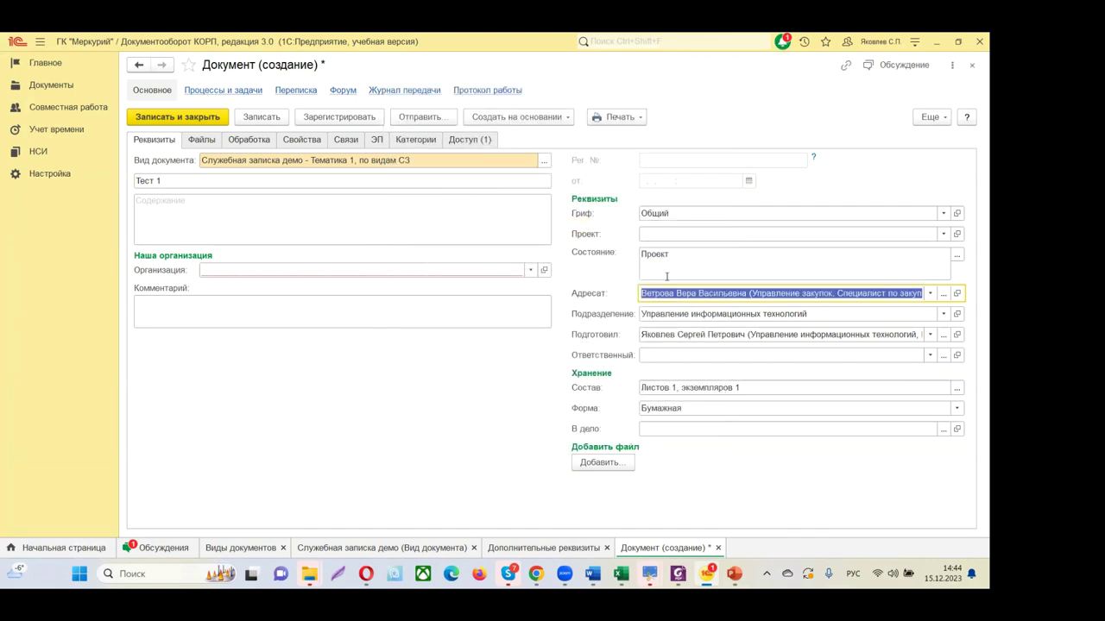
Step: Choose the director as the responsible person and check the document's "Вид служебной записки" property without filling it in
{"action": "left_click", "coordinate": [930, 356]}
{"action": "left_click", "coordinate": [626, 375]}
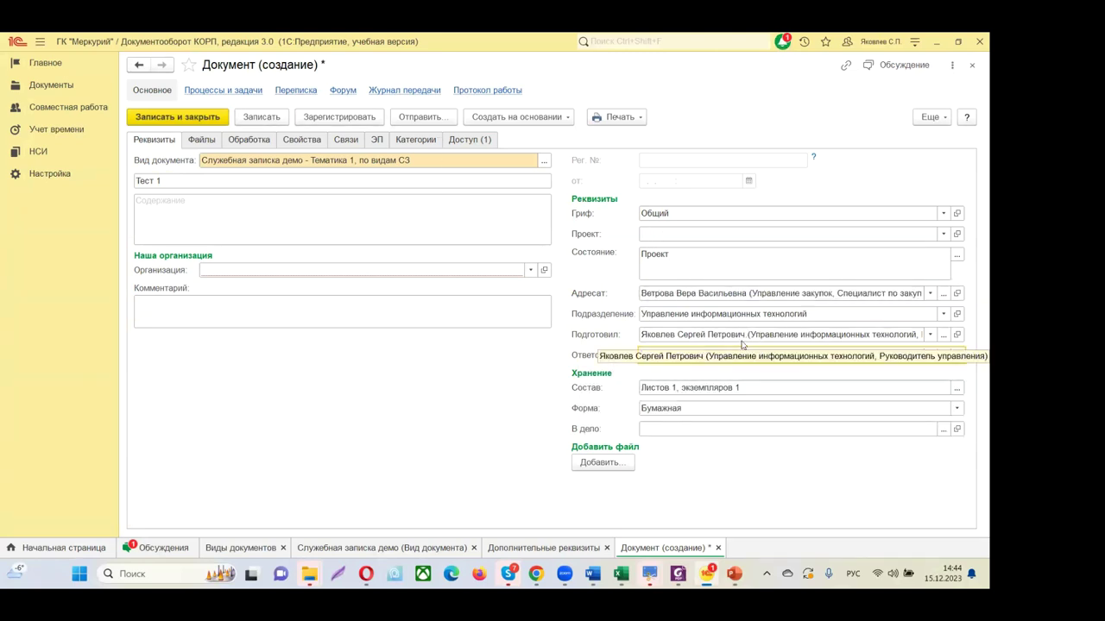
{"action": "left_click", "coordinate": [313, 143]}
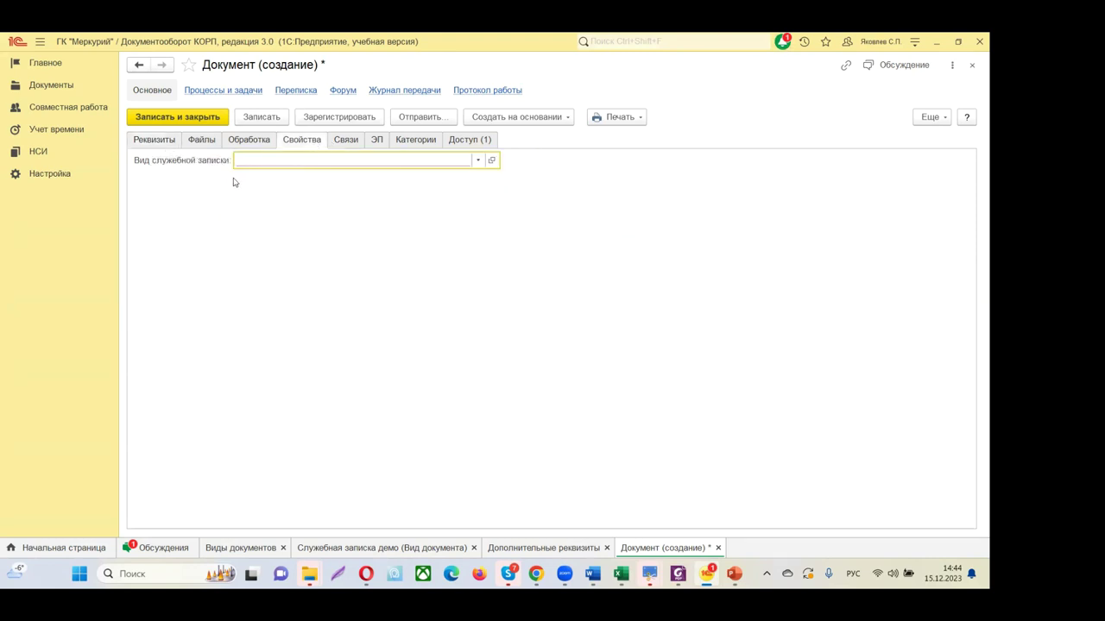
{"action": "left_click", "coordinate": [154, 141]}
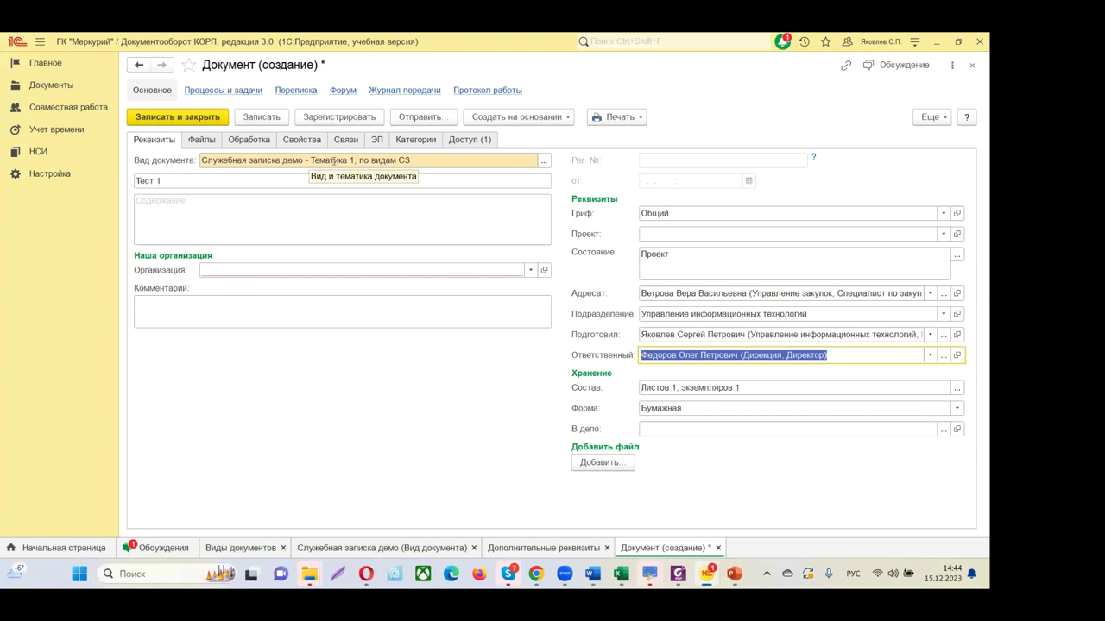
Step: Fill in the document's organization and try to save it with "Вид служебной записки" left empty
{"action": "left_click", "coordinate": [277, 119]}
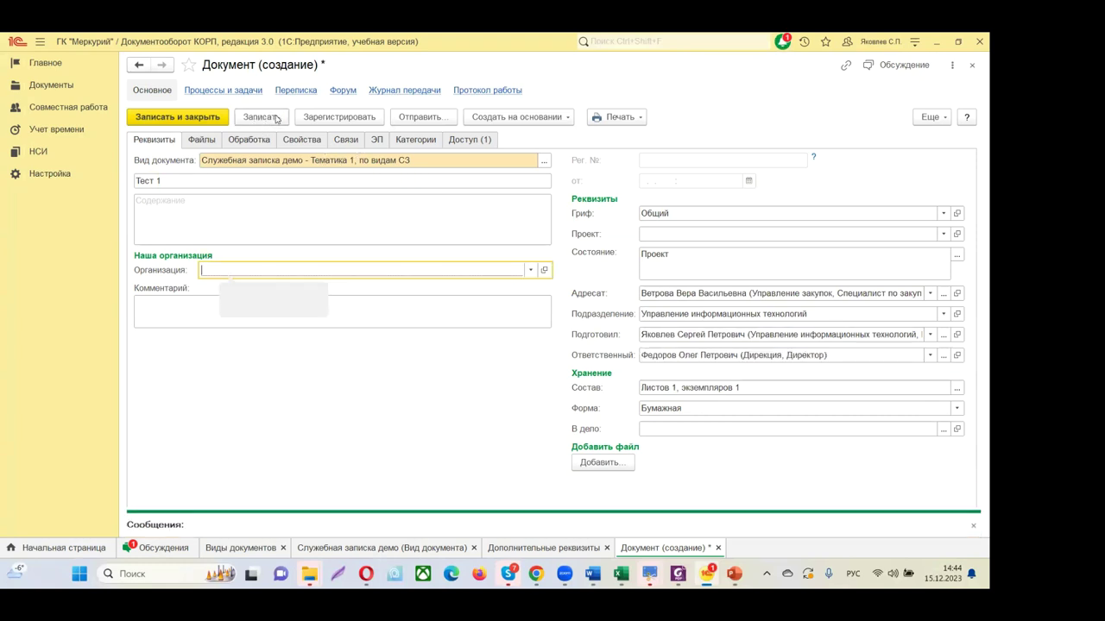
{"action": "left_click", "coordinate": [532, 270]}
{"action": "left_click", "coordinate": [384, 286]}
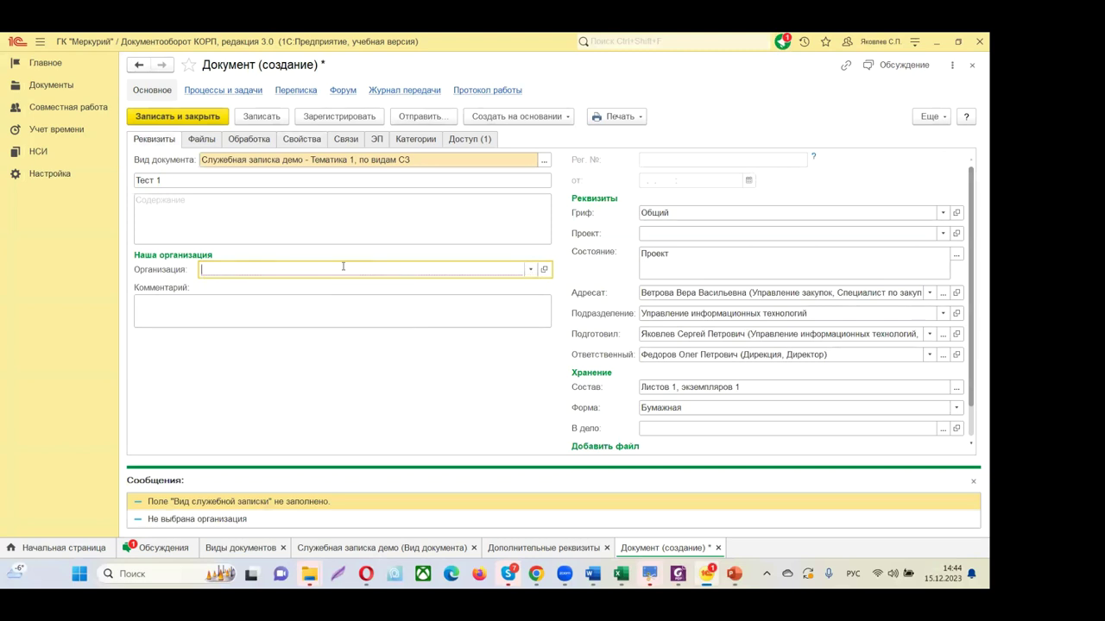
{"action": "left_click", "coordinate": [281, 119]}
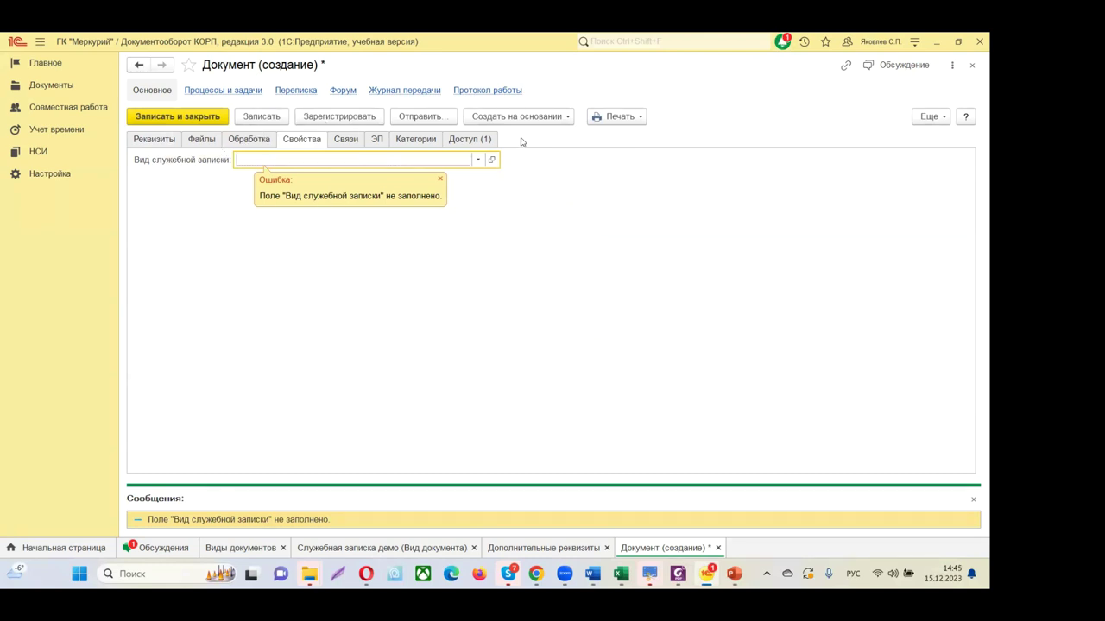
Step: Set "Вид служебной записки" to "Аналитическая", then save and close the document
{"action": "left_click", "coordinate": [478, 159]}
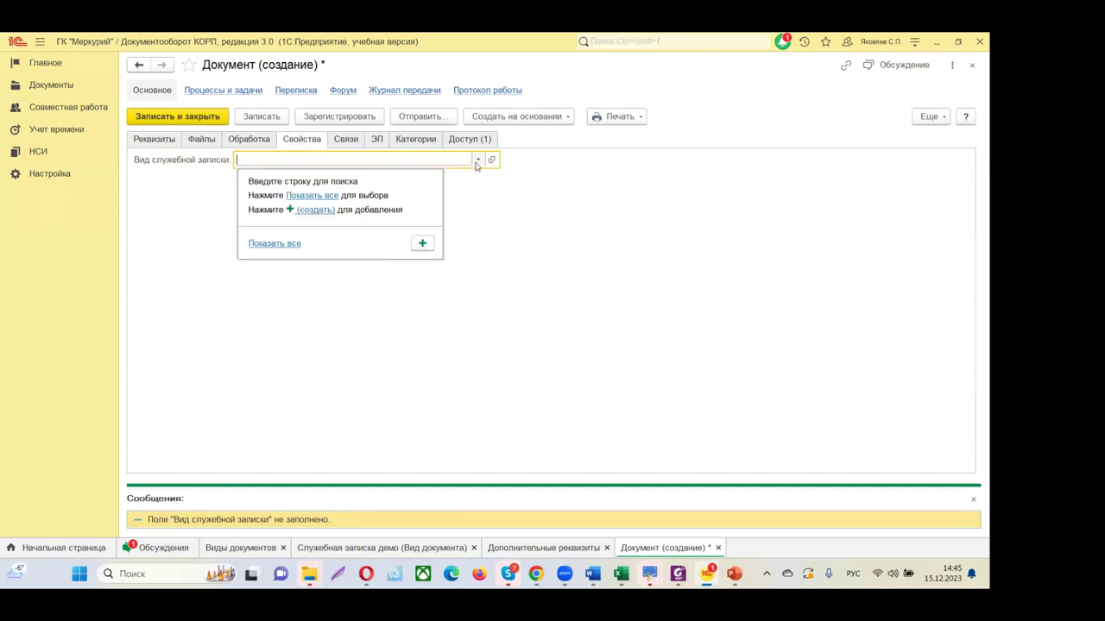
{"action": "left_click", "coordinate": [320, 196]}
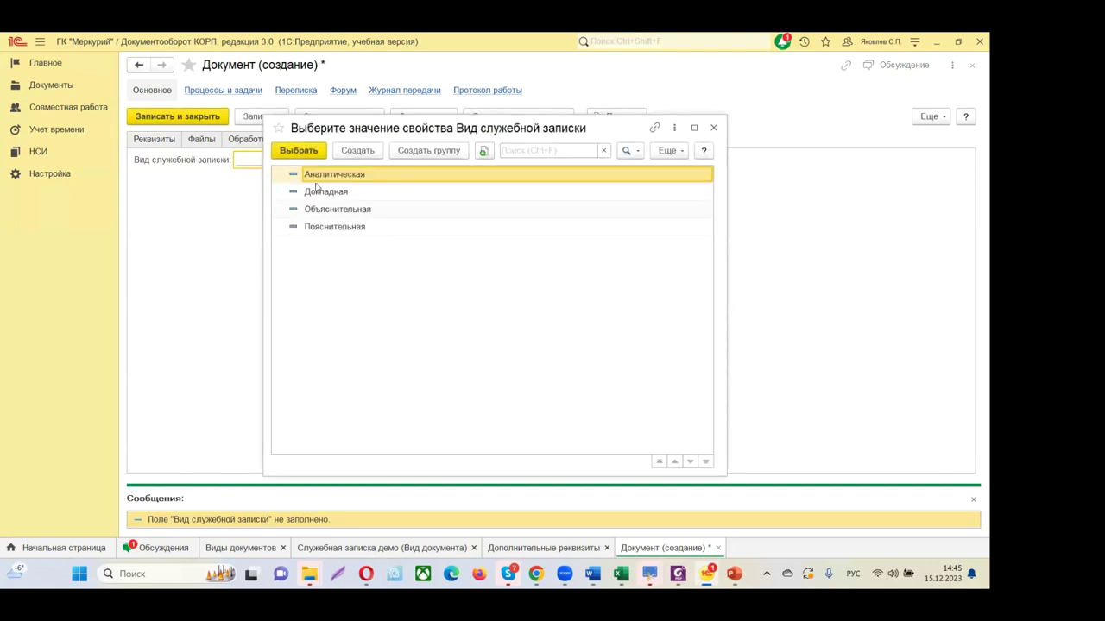
{"action": "double_click", "coordinate": [322, 175]}
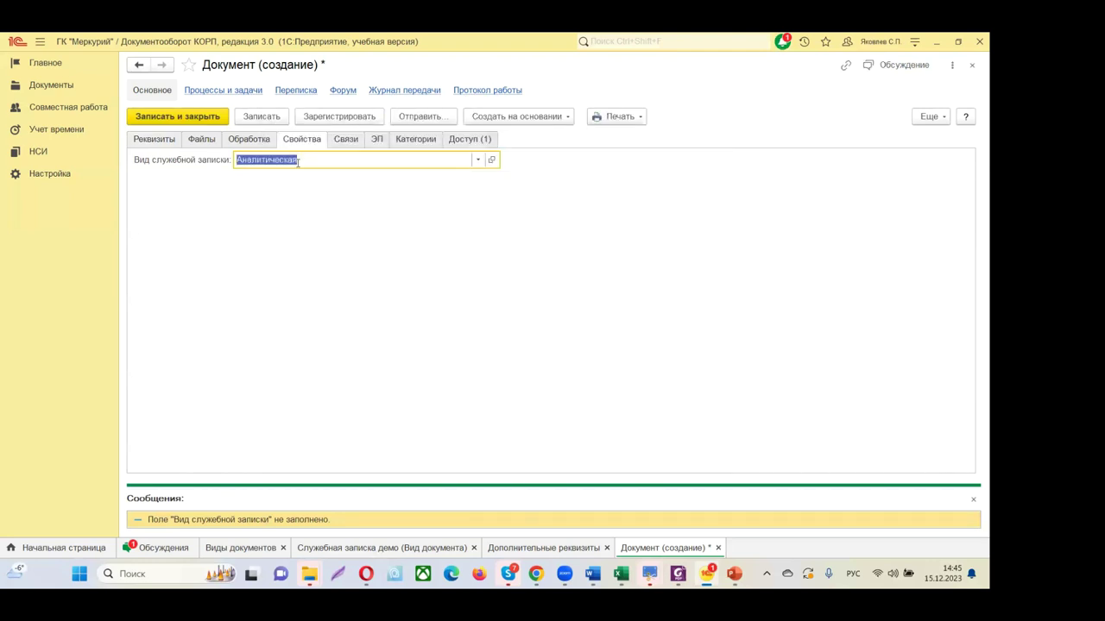
{"action": "left_click", "coordinate": [261, 116]}
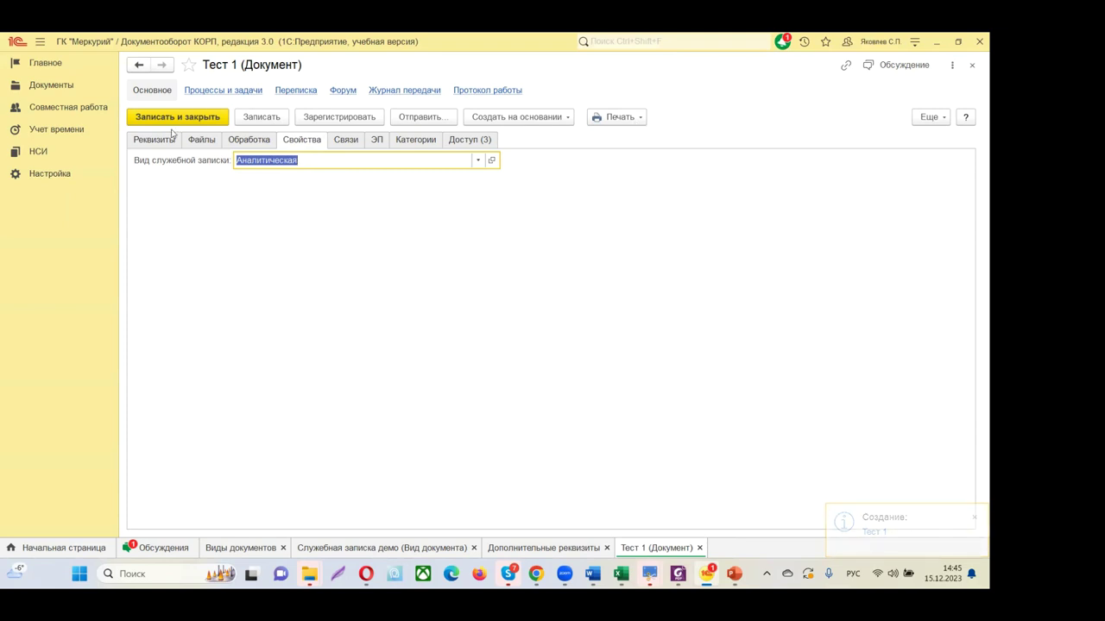
{"action": "left_click", "coordinate": [970, 67]}
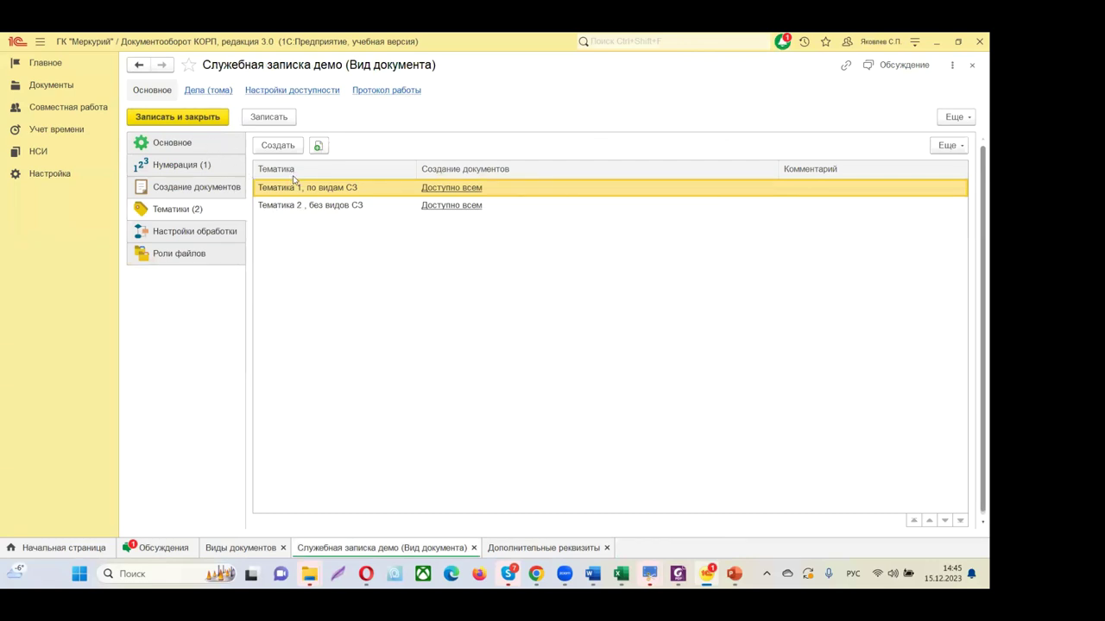
Step: Open the "Вид служебной записки" attribute from the document type's set of additional properties
{"action": "left_click", "coordinate": [197, 151]}
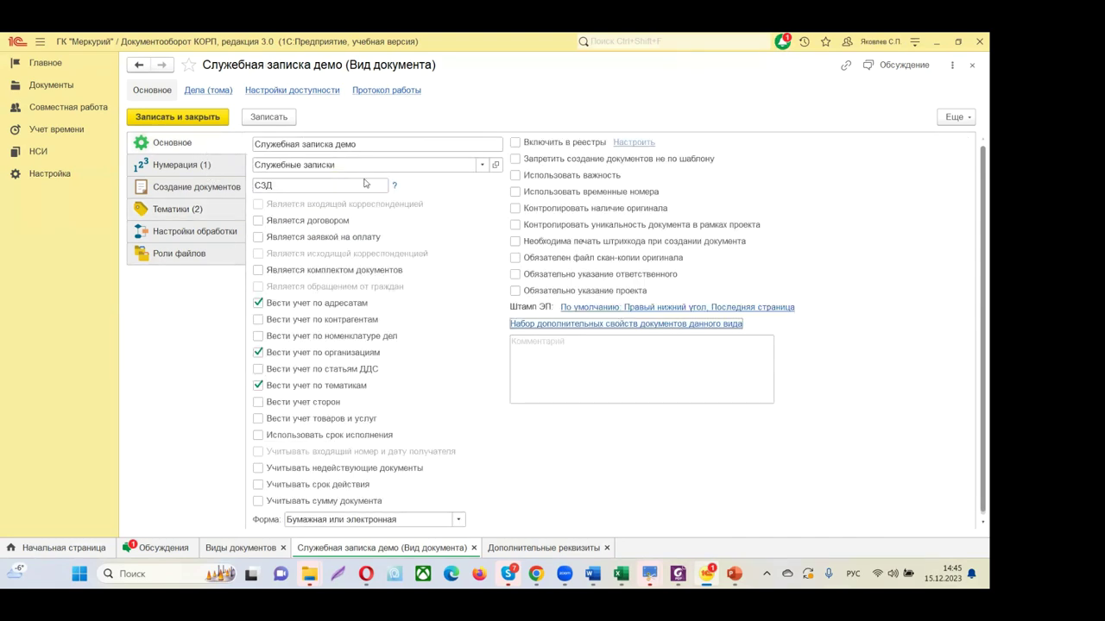
{"action": "left_click", "coordinate": [520, 324]}
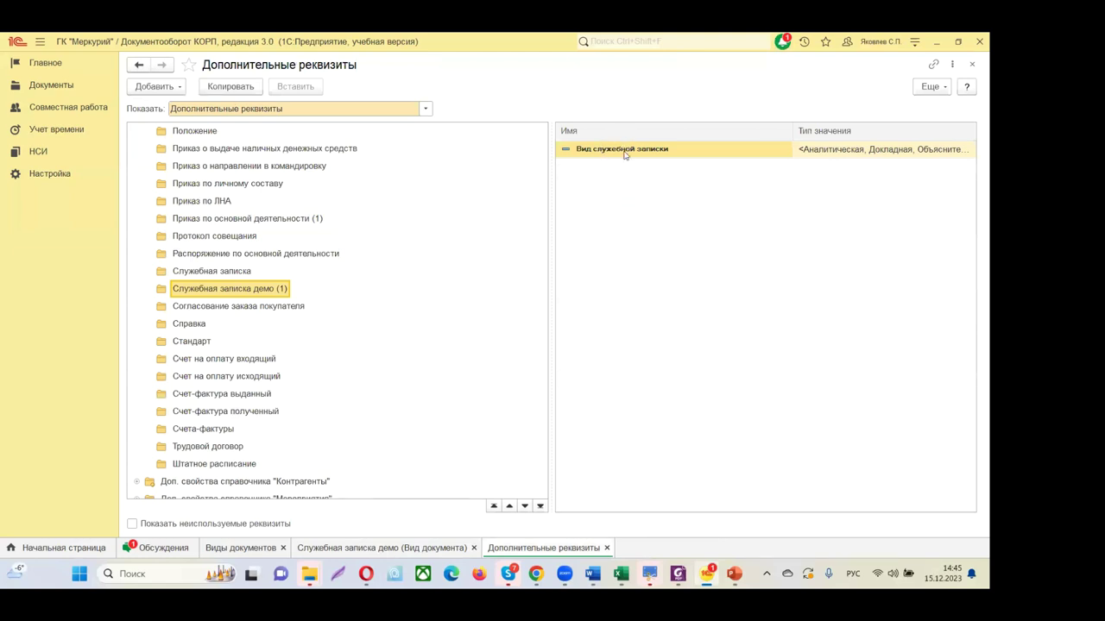
{"action": "left_click", "coordinate": [625, 154]}
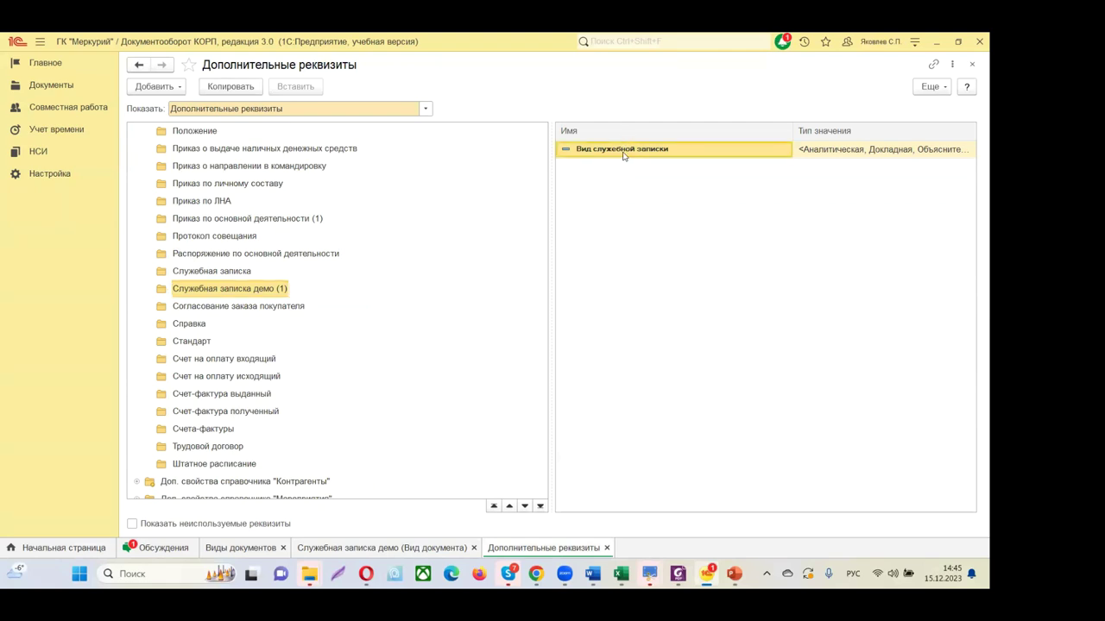
{"action": "double_click", "coordinate": [623, 156]}
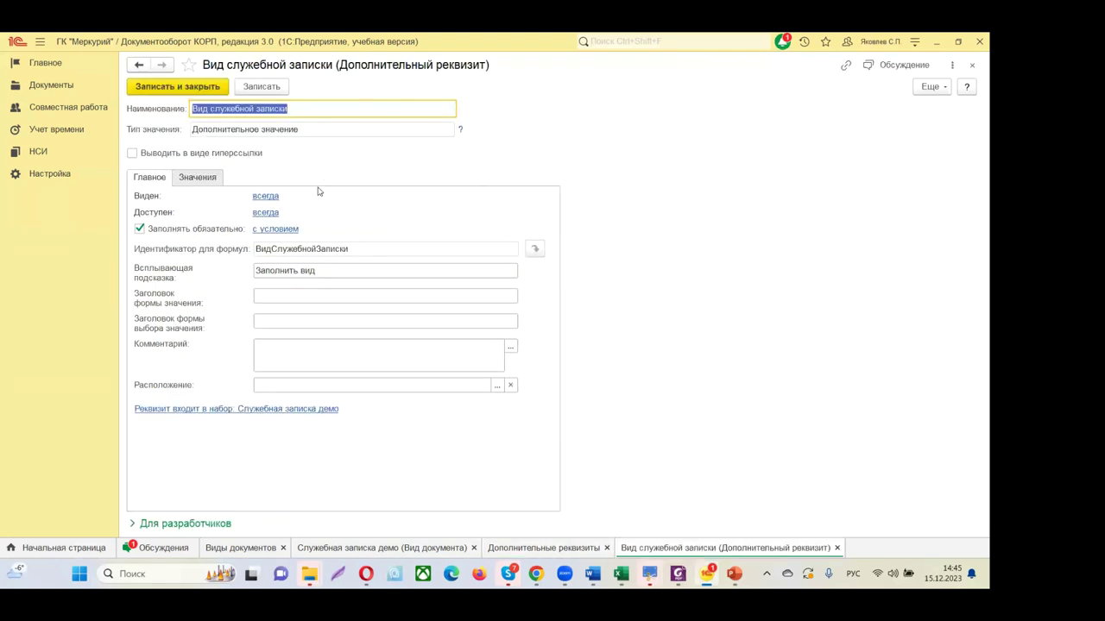
Step: Set the attribute's form location to "ГруппаПраво" within "Группа элемента" of the "Реквизиты" page
{"action": "left_click", "coordinate": [499, 389]}
{"action": "left_click", "coordinate": [498, 386]}
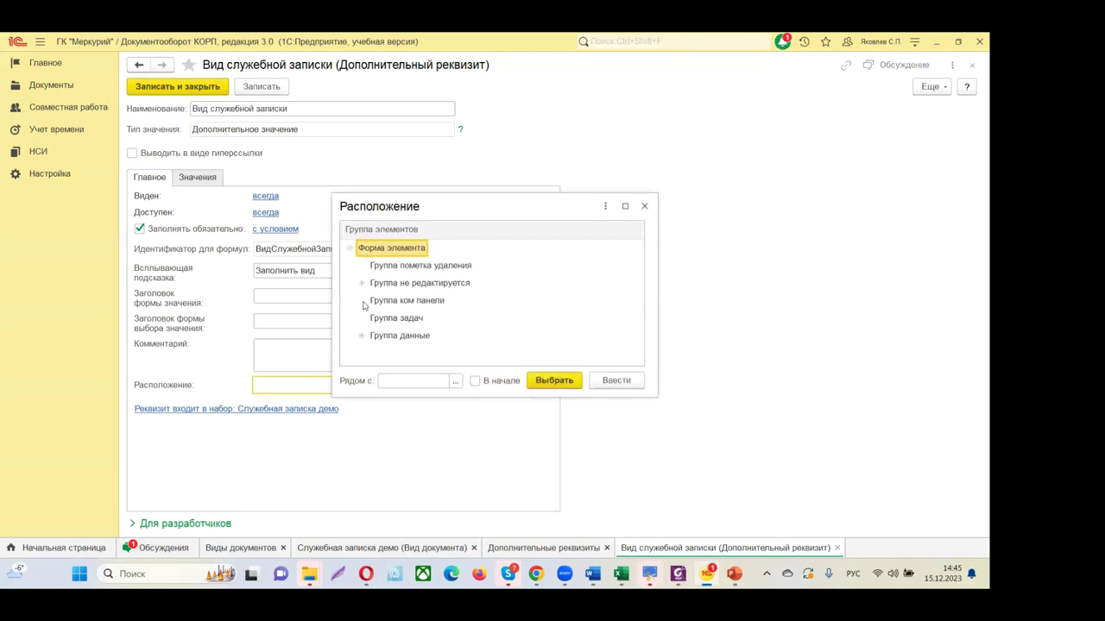
{"action": "left_click", "coordinate": [361, 336]}
{"action": "scroll", "coordinate": [423, 330], "scroll_direction": "down", "scroll_amount": 1}
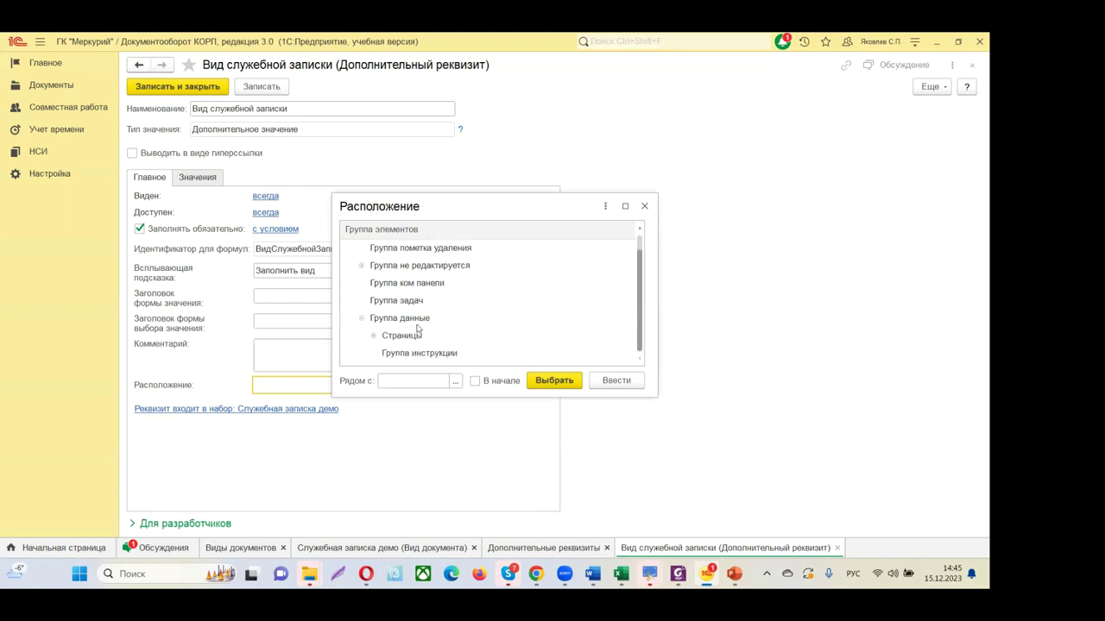
{"action": "left_click", "coordinate": [374, 336]}
{"action": "scroll", "coordinate": [410, 336], "scroll_direction": "down", "scroll_amount": 3}
{"action": "left_click", "coordinate": [385, 301]}
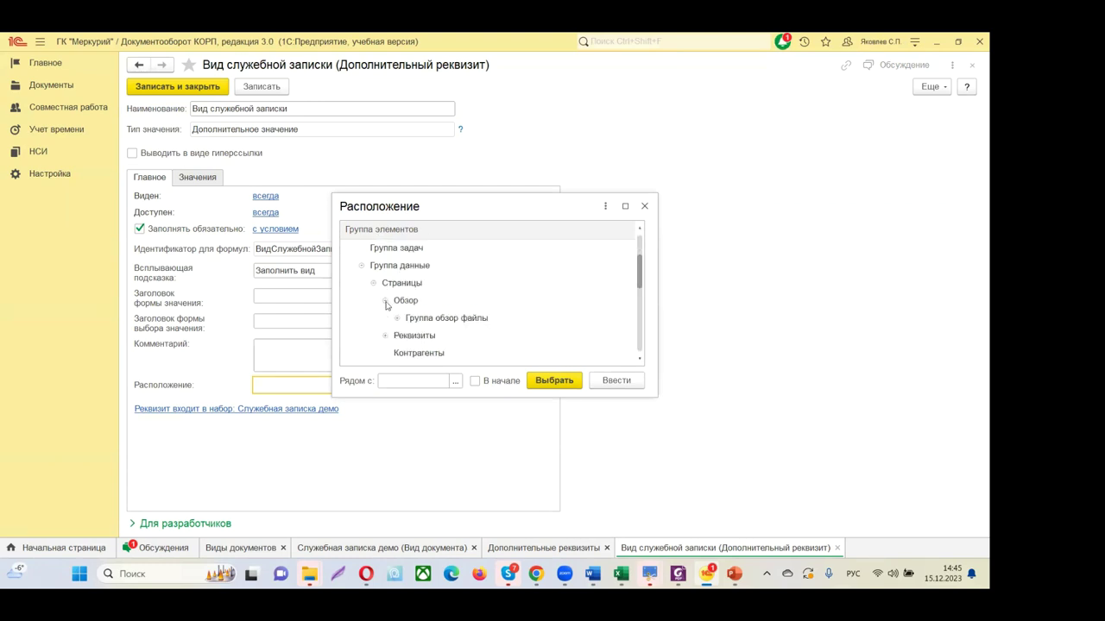
{"action": "scroll", "coordinate": [422, 309], "scroll_direction": "down", "scroll_amount": 3}
{"action": "left_click", "coordinate": [398, 266]}
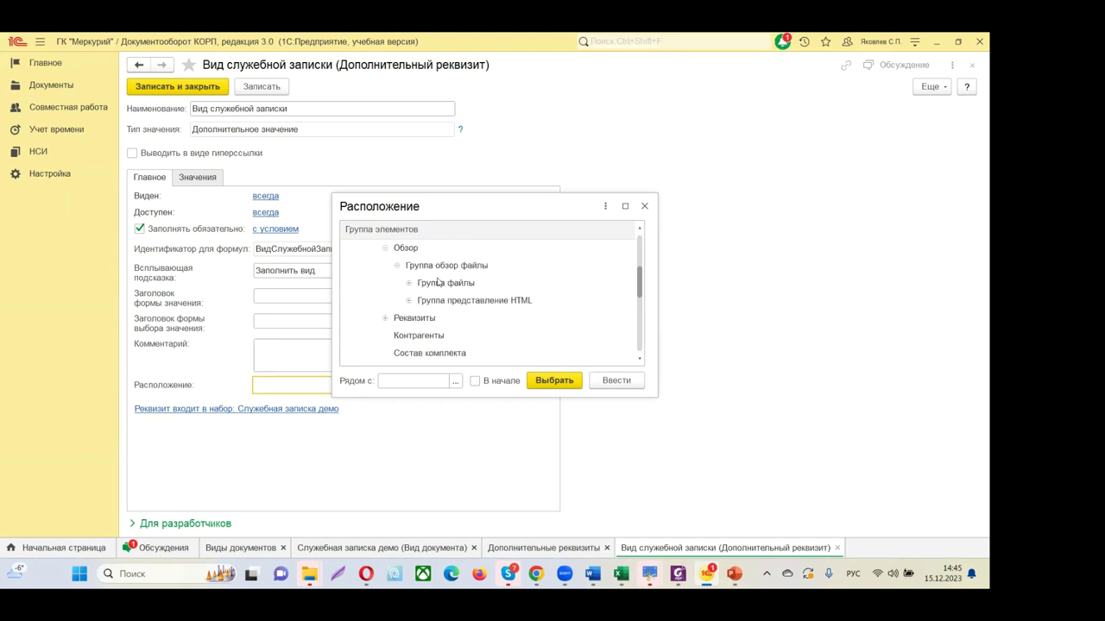
{"action": "left_click", "coordinate": [386, 317]}
{"action": "scroll", "coordinate": [458, 328], "scroll_direction": "down", "scroll_amount": 3}
{"action": "left_click", "coordinate": [397, 283]}
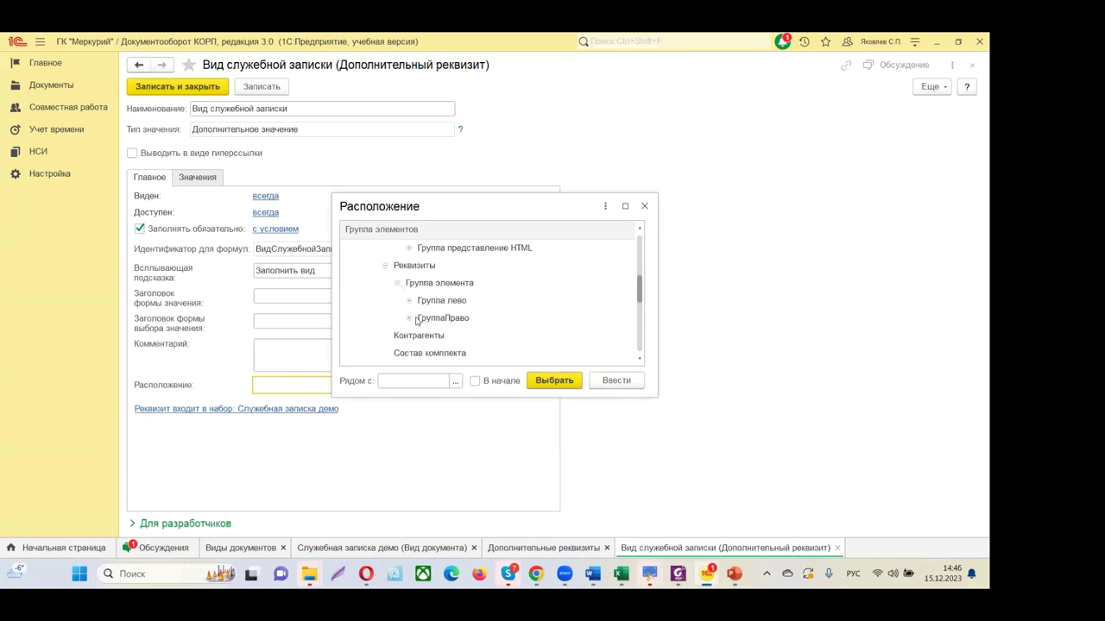
{"action": "left_click", "coordinate": [430, 320]}
{"action": "double_click", "coordinate": [431, 321]}
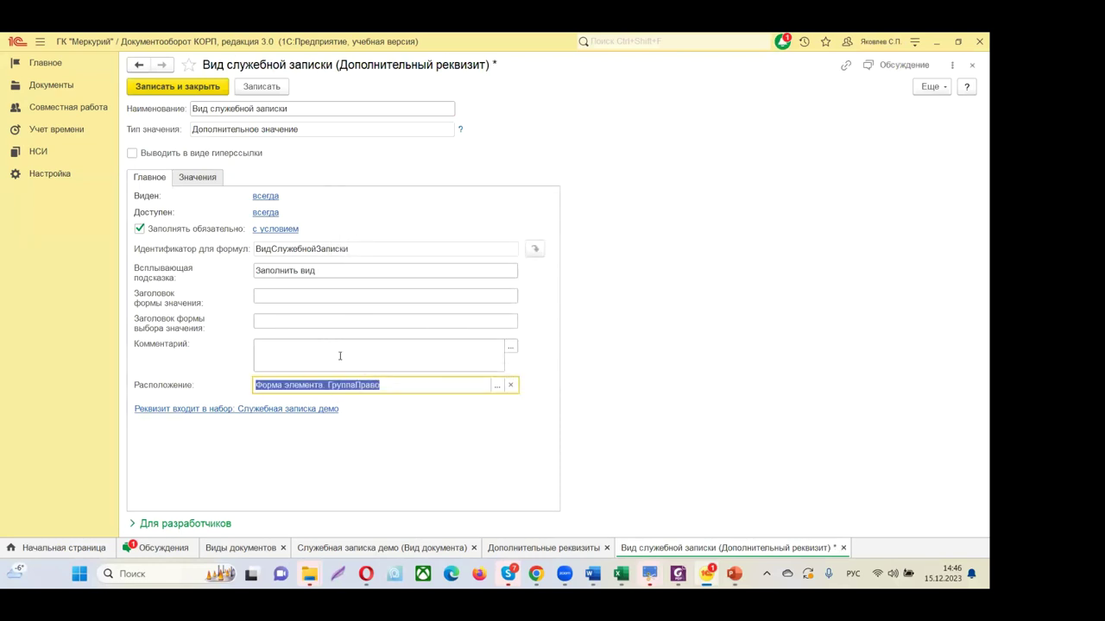
Step: Save and close the "Вид служебной записки" attribute and save the "Служебная записка демо" document type
{"action": "left_click", "coordinate": [262, 89]}
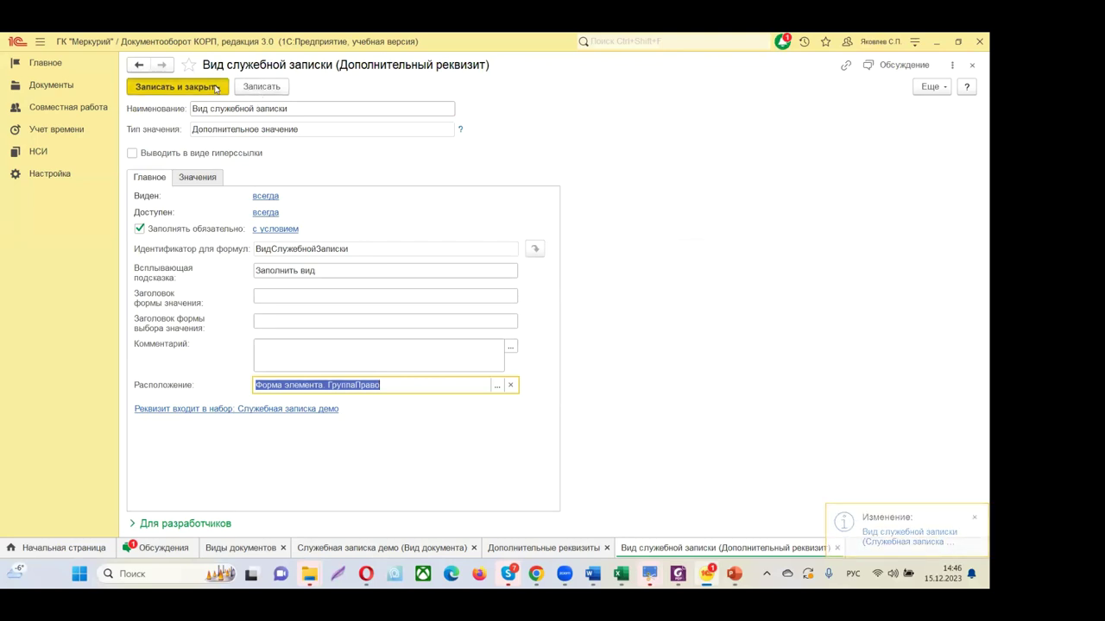
{"action": "left_click", "coordinate": [177, 88]}
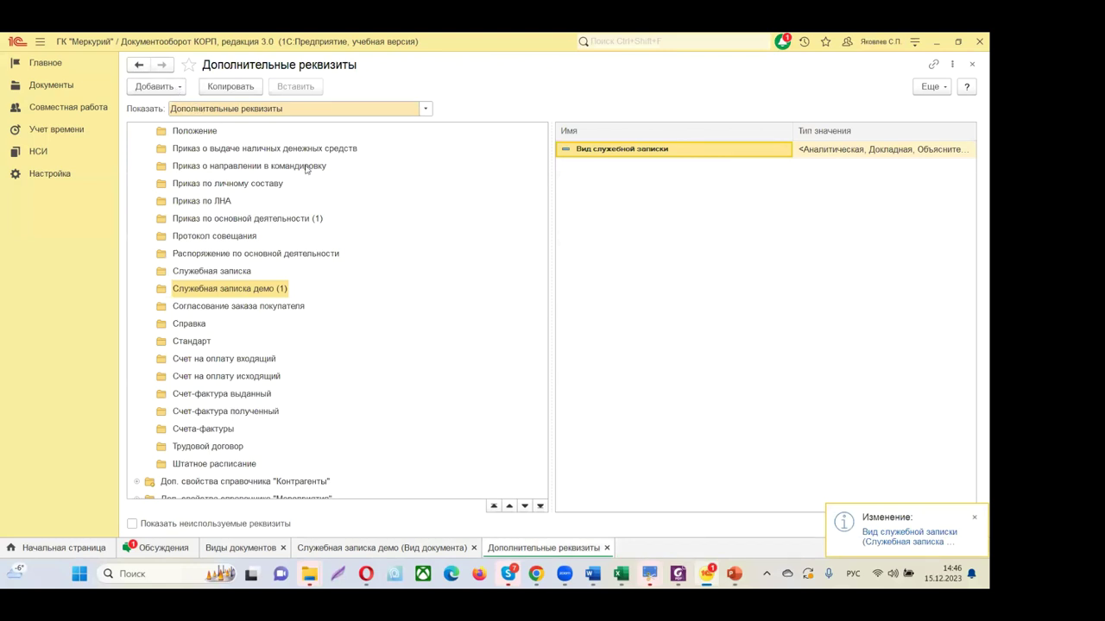
{"action": "left_click", "coordinate": [415, 547]}
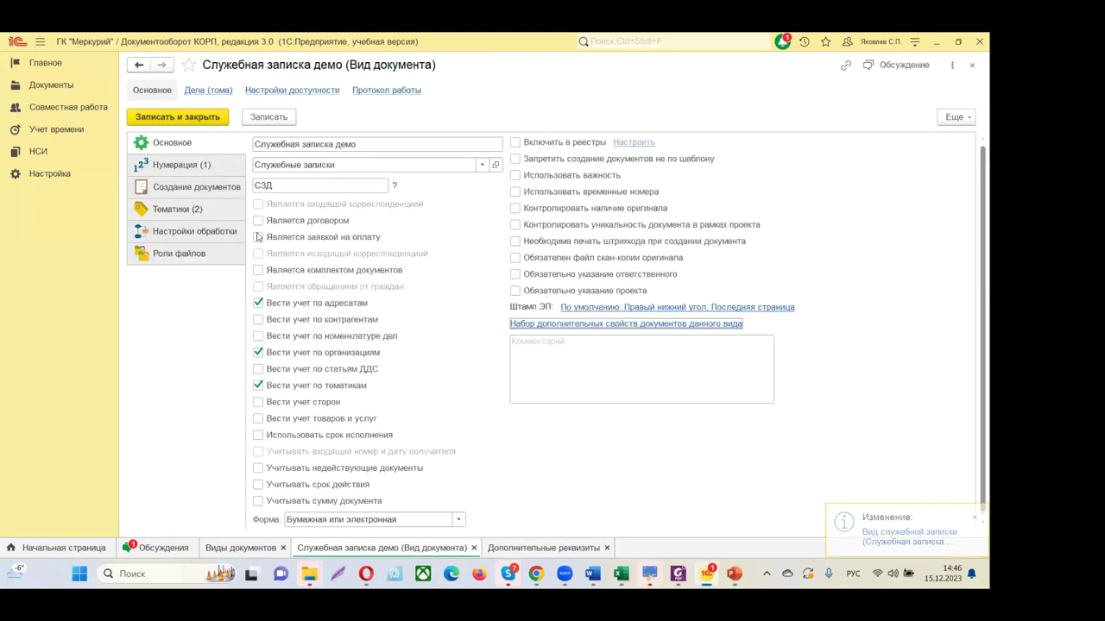
{"action": "left_click", "coordinate": [268, 117]}
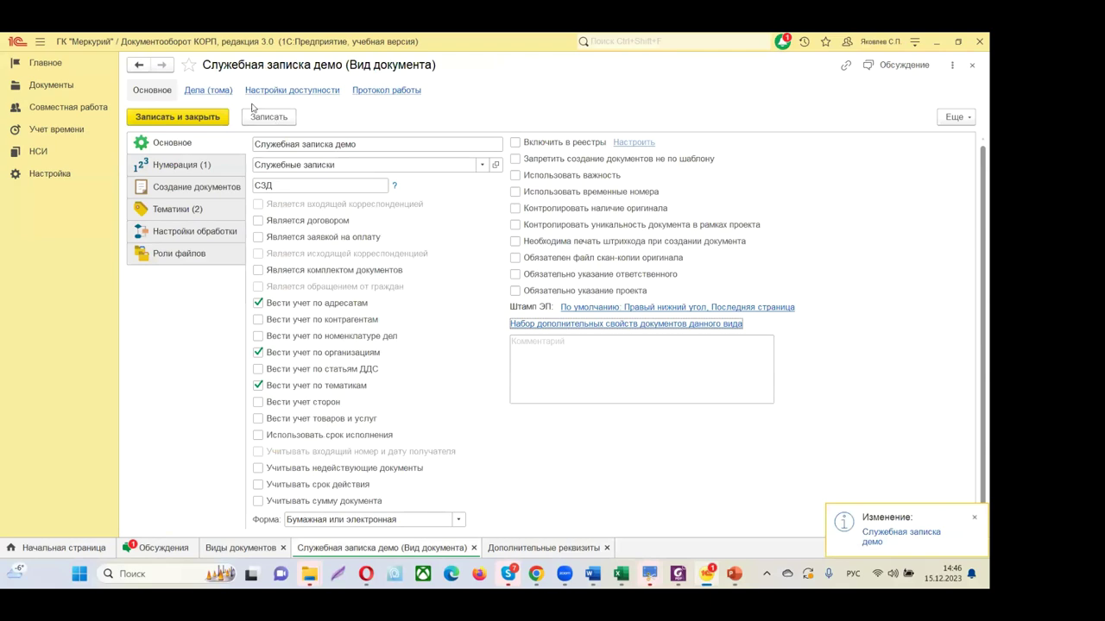
Step: Create a new document from the template "Служебная записка демо - Тематика 2 , без видов СЗ", found by searching for "сл"
{"action": "left_click", "coordinate": [51, 86]}
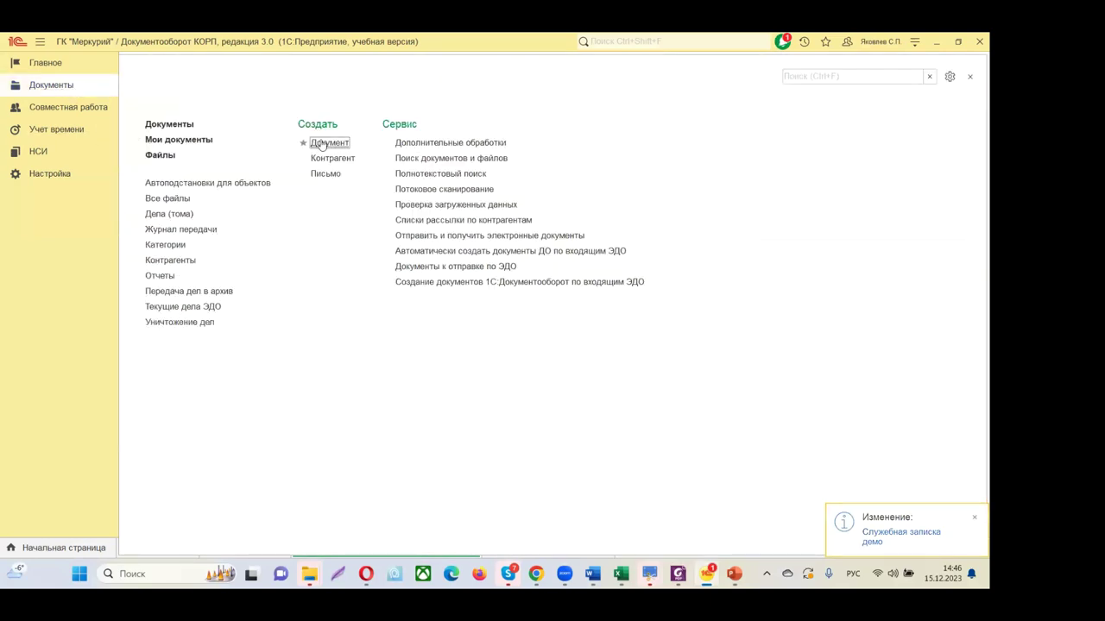
{"action": "left_click", "coordinate": [321, 144]}
{"action": "left_click", "coordinate": [110, 68]}
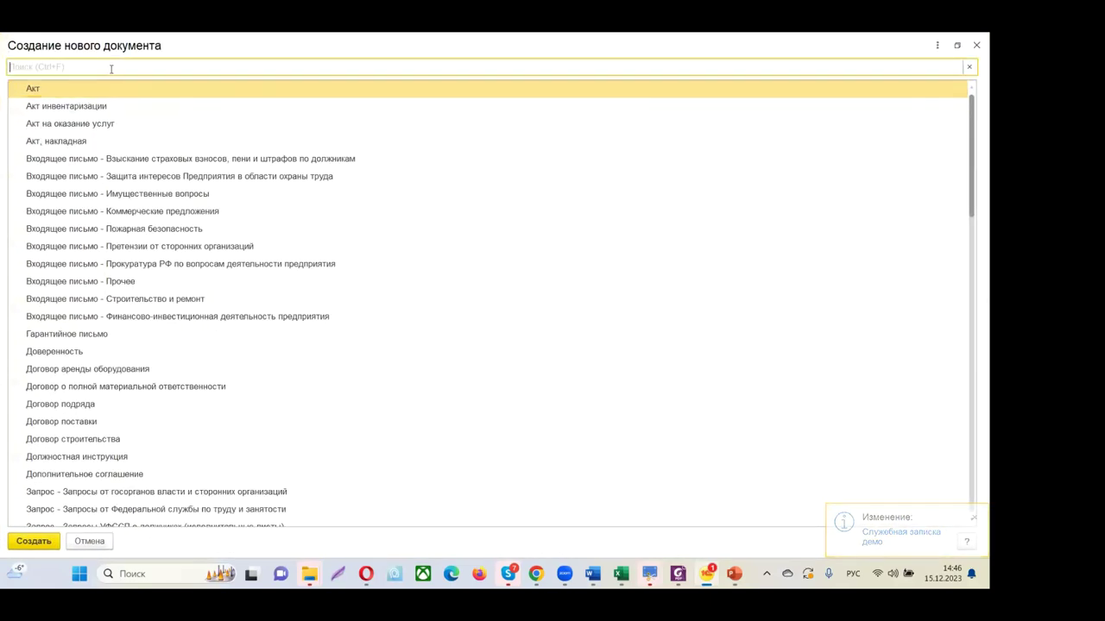
{"action": "type", "text": "сл"}
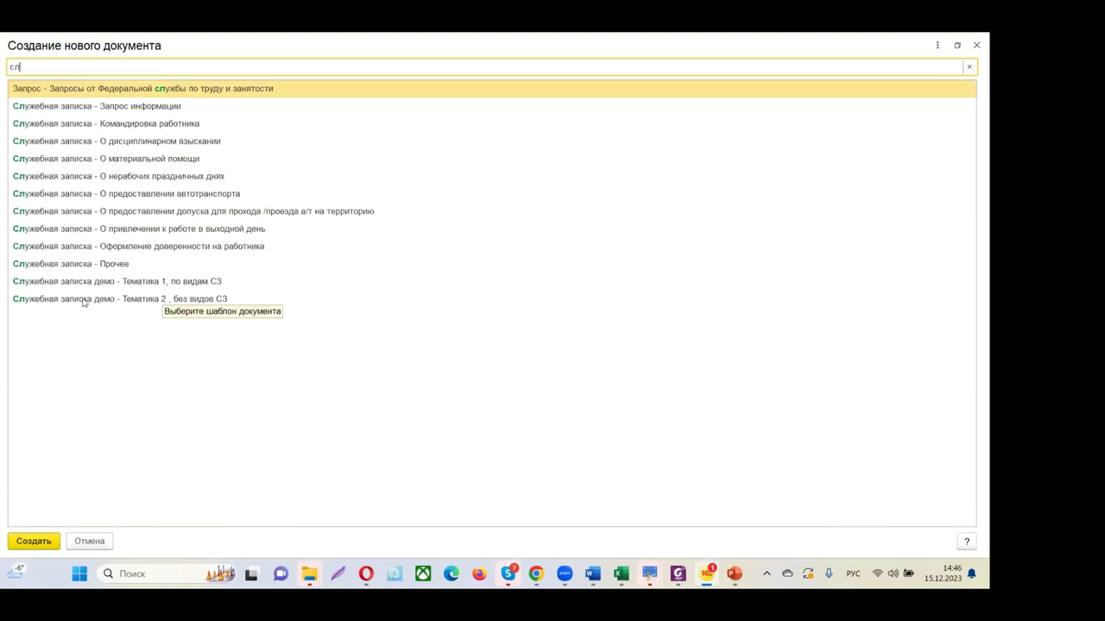
{"action": "double_click", "coordinate": [111, 299]}
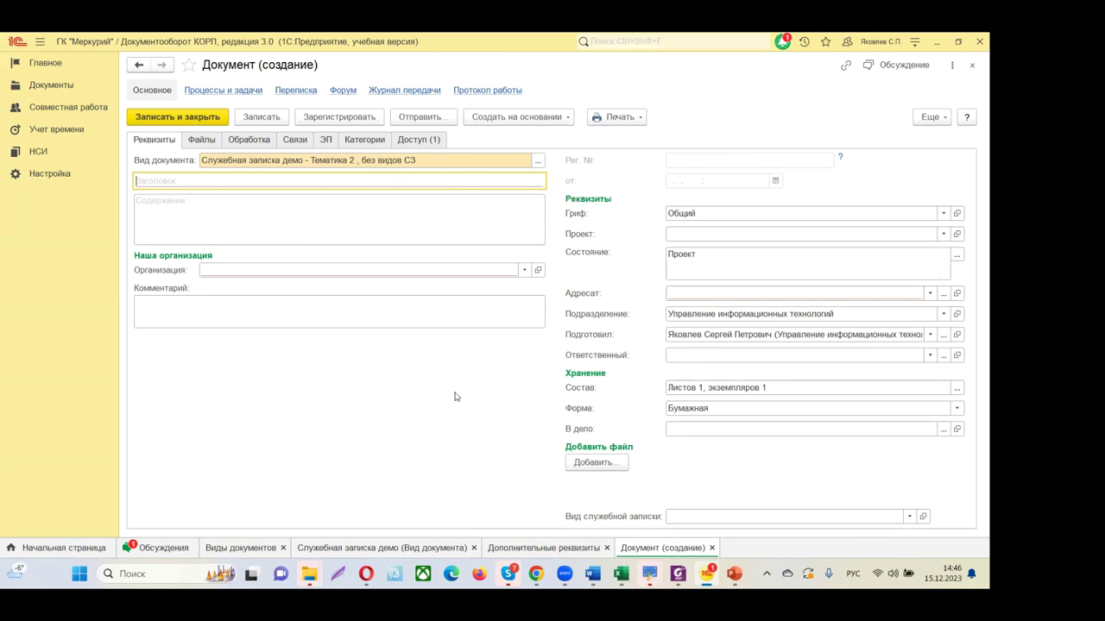
{"action": "left_click", "coordinate": [362, 161]}
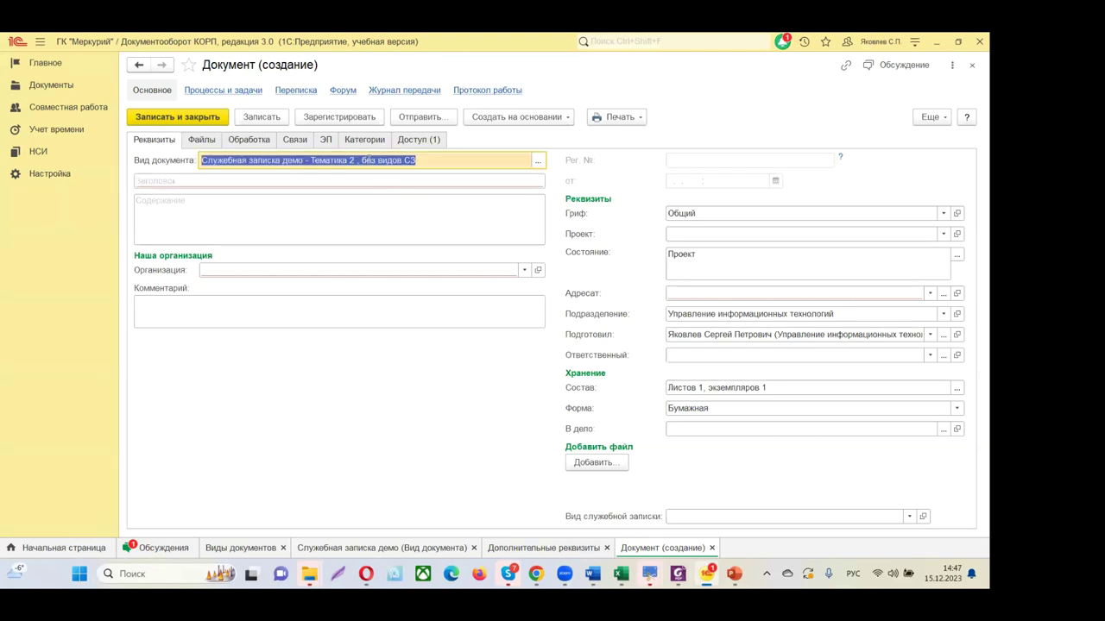
{"action": "left_click", "coordinate": [418, 161]}
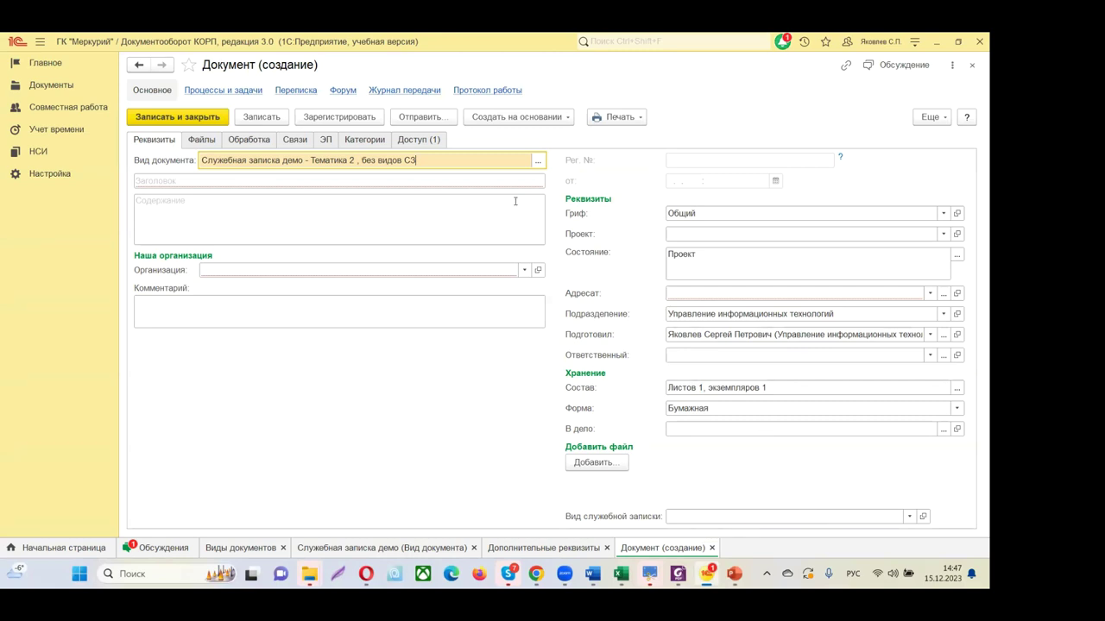
Step: Set the document's organization to ООО "Меркурий Проект" and its title to "Тест"
{"action": "left_click", "coordinate": [523, 271]}
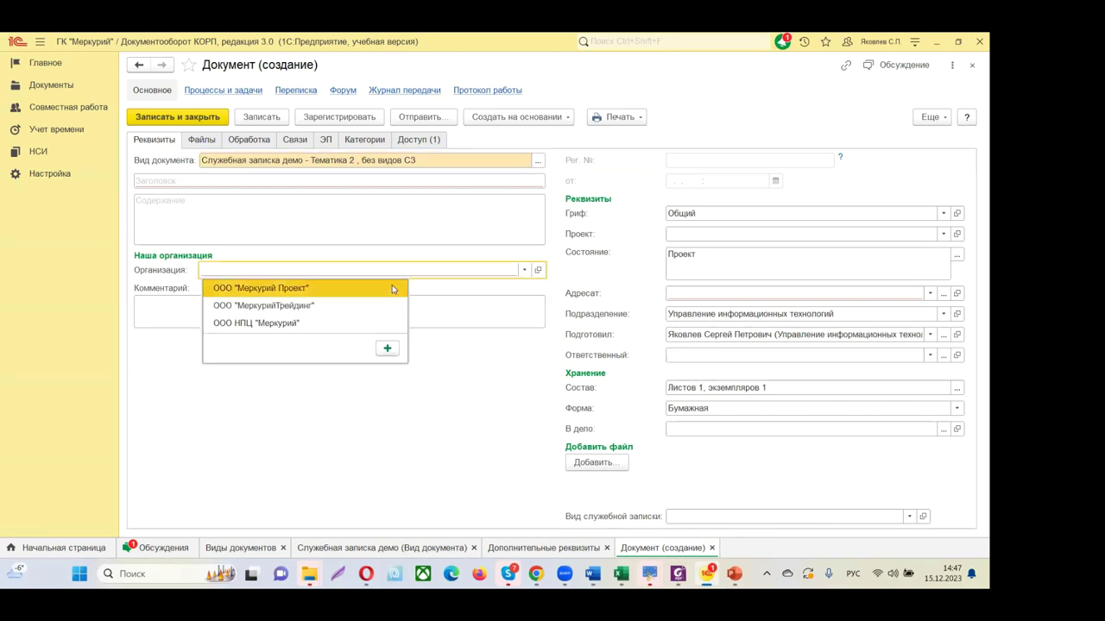
{"action": "left_click", "coordinate": [329, 290]}
{"action": "left_click", "coordinate": [262, 180]}
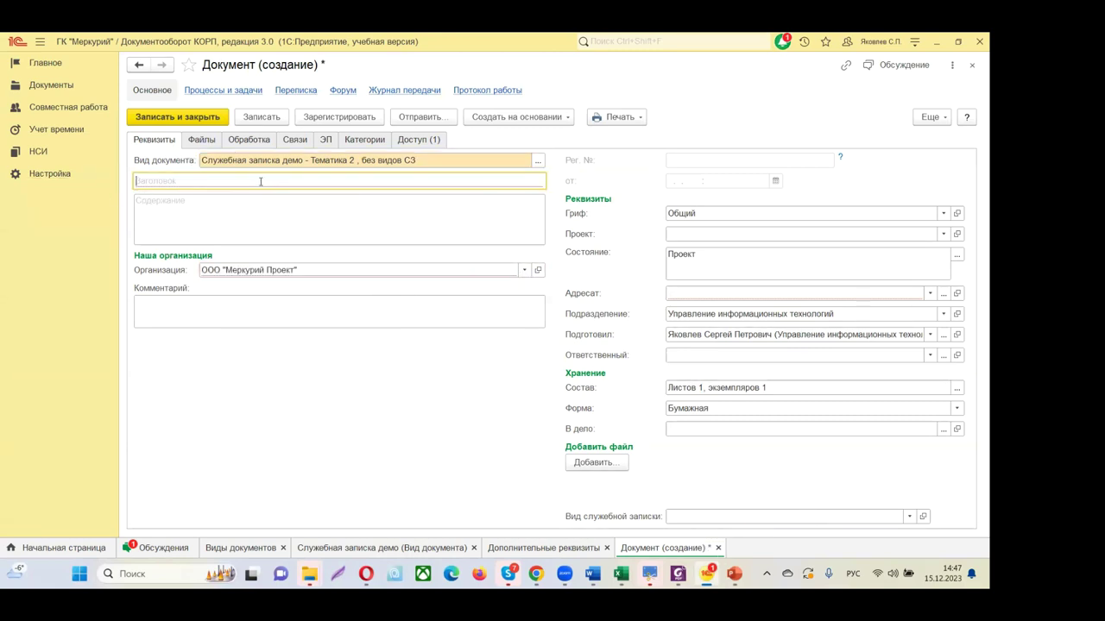
{"action": "type", "text": "Тест"}
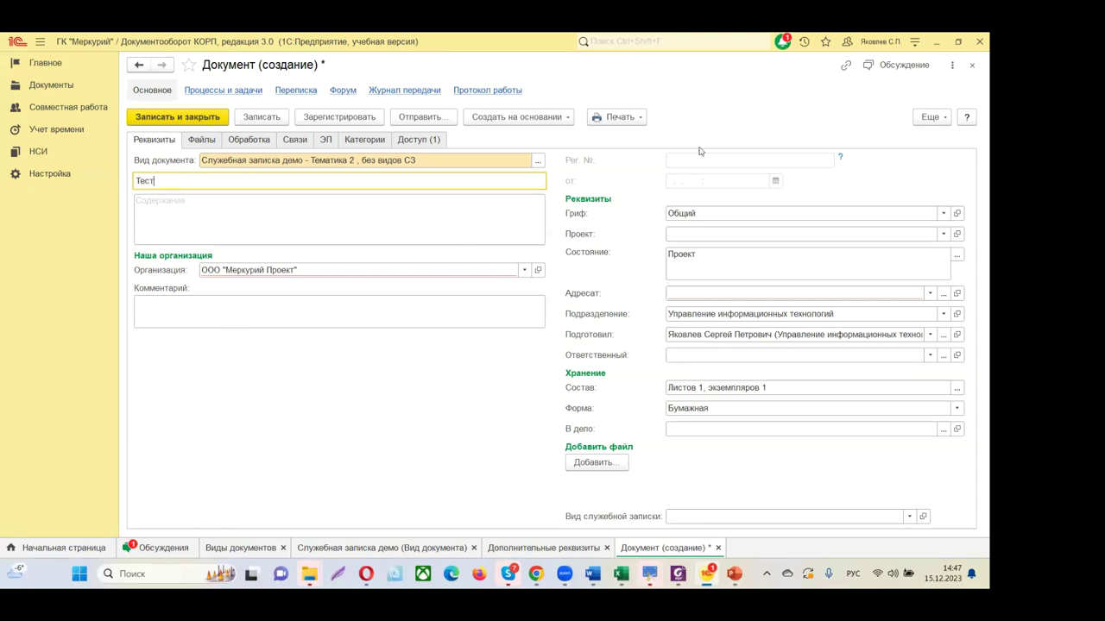
Step: Choose a purchasing specialist from "Управление закупок" as addressee, and save and close the document with "Вид служебной записки" empty
{"action": "left_click", "coordinate": [928, 294]}
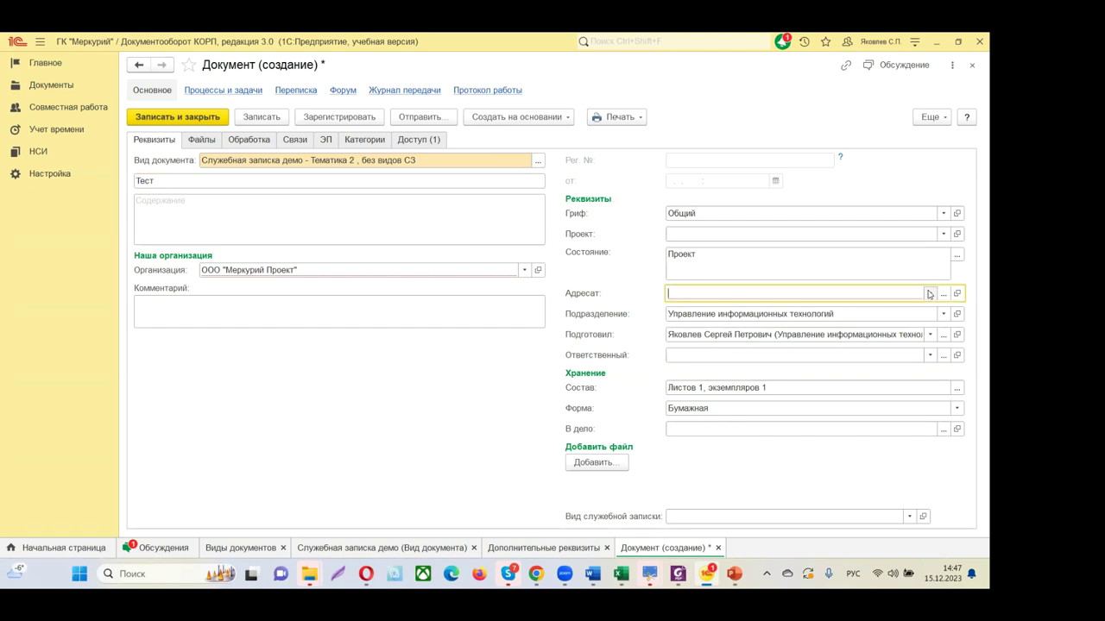
{"action": "left_click", "coordinate": [738, 332]}
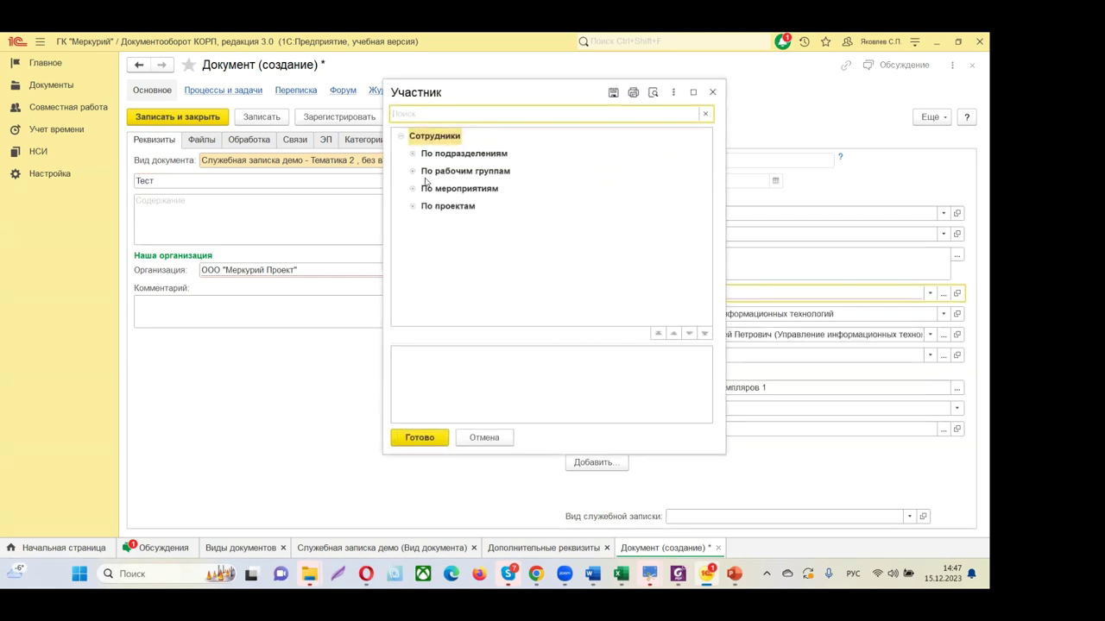
{"action": "left_click", "coordinate": [413, 153]}
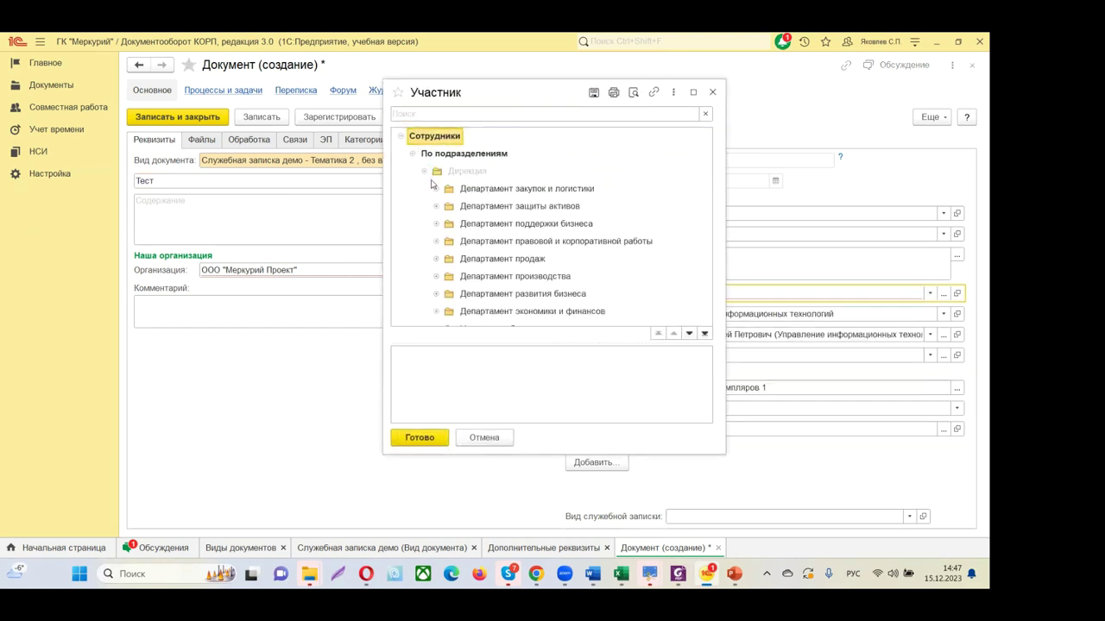
{"action": "left_click", "coordinate": [436, 188]}
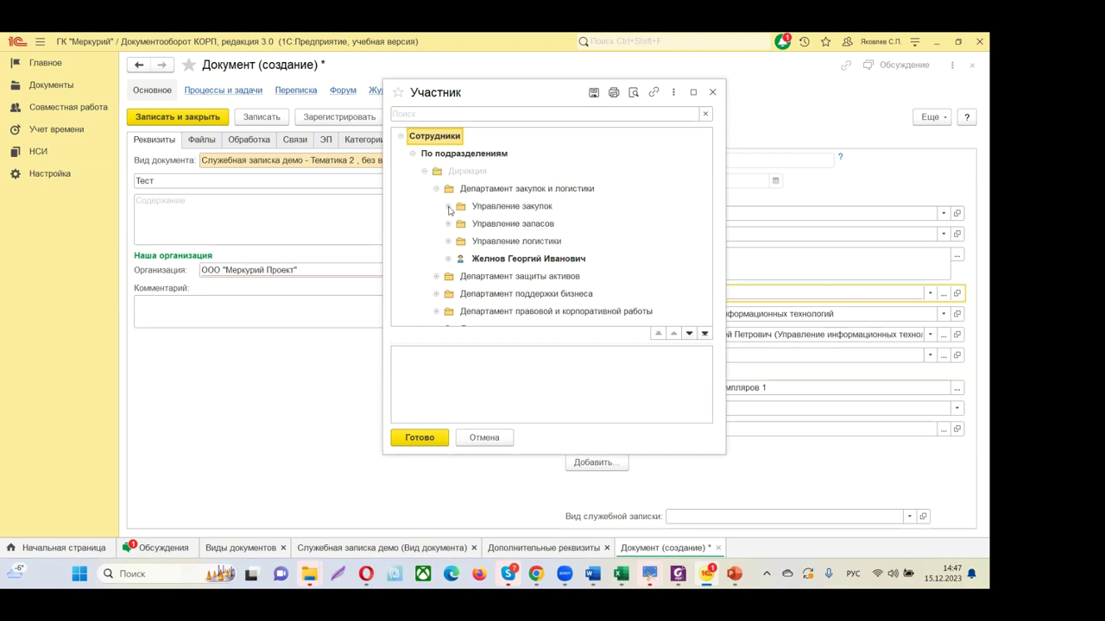
{"action": "left_click", "coordinate": [448, 207]}
{"action": "double_click", "coordinate": [508, 224]}
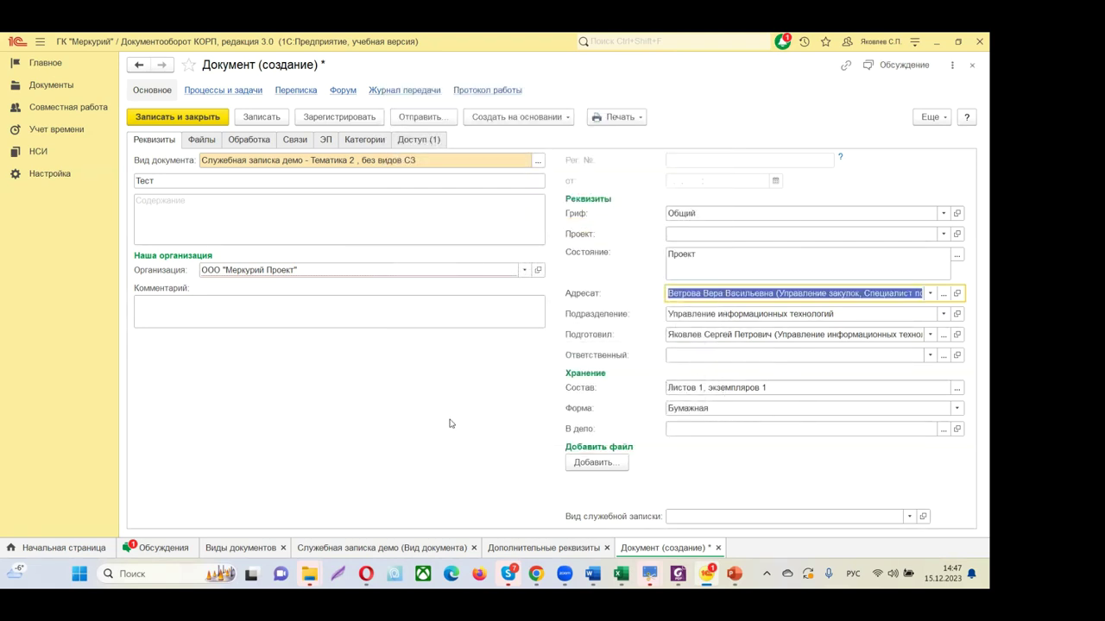
{"action": "left_click", "coordinate": [259, 116]}
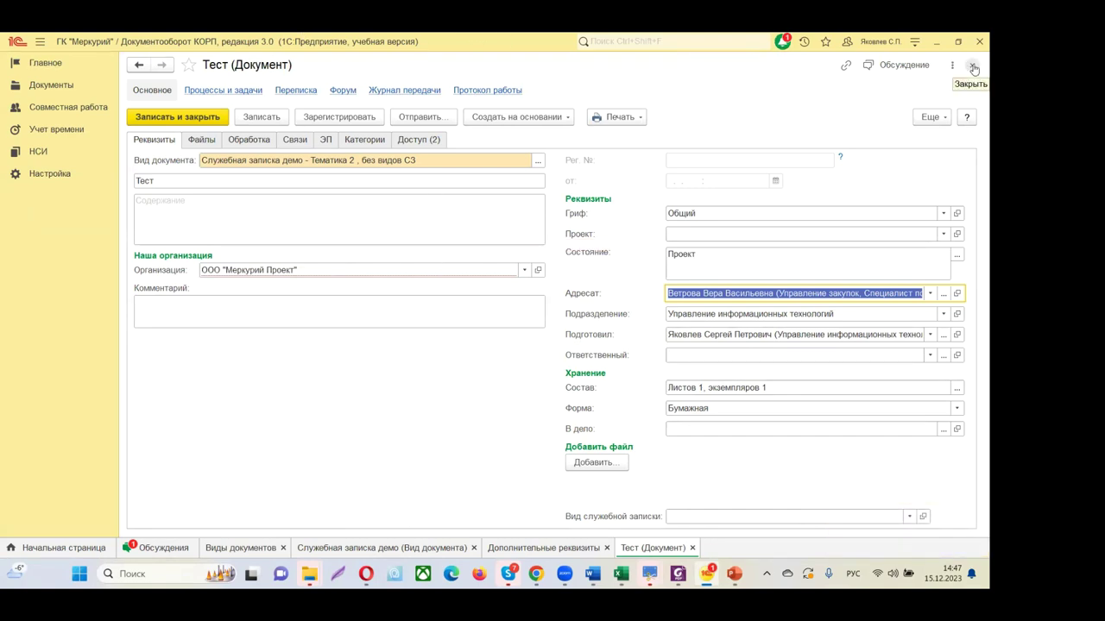
{"action": "left_click", "coordinate": [973, 67]}
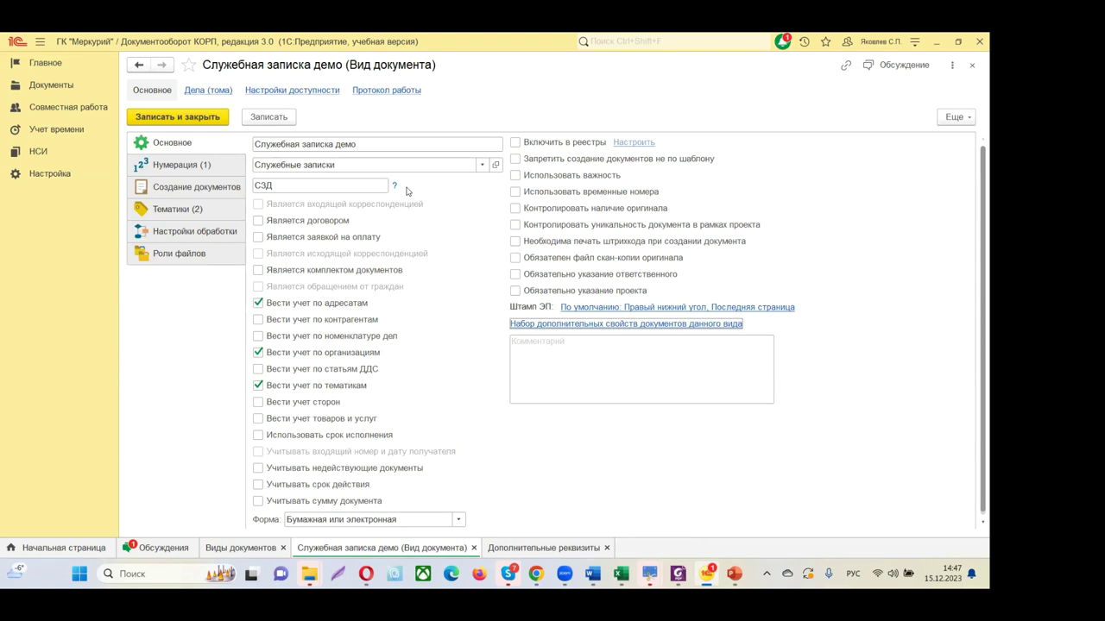
Step: Set the topic in the template's document attributes to "Тематика 1, по видам СЗ"
{"action": "left_click", "coordinate": [198, 187]}
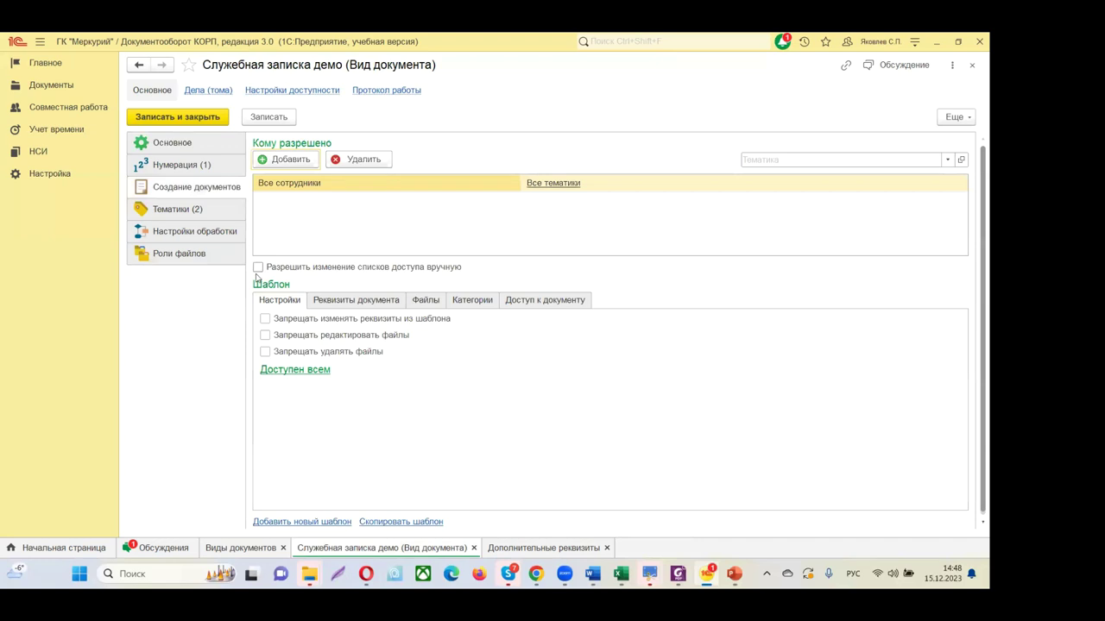
{"action": "left_click", "coordinate": [386, 304]}
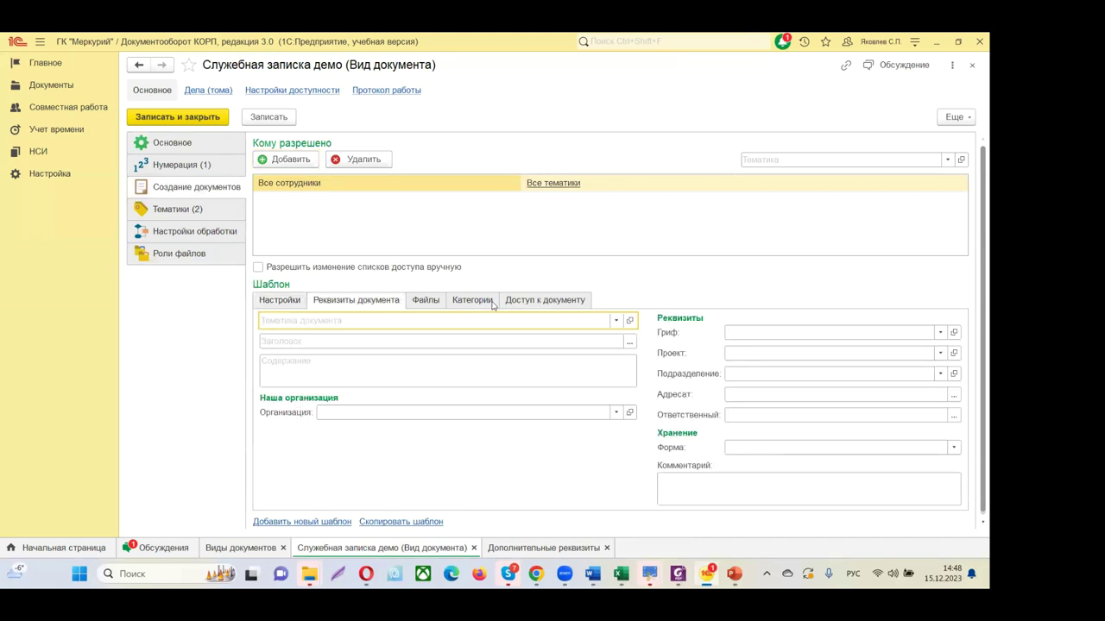
{"action": "scroll", "coordinate": [512, 428], "scroll_direction": "down", "scroll_amount": 1}
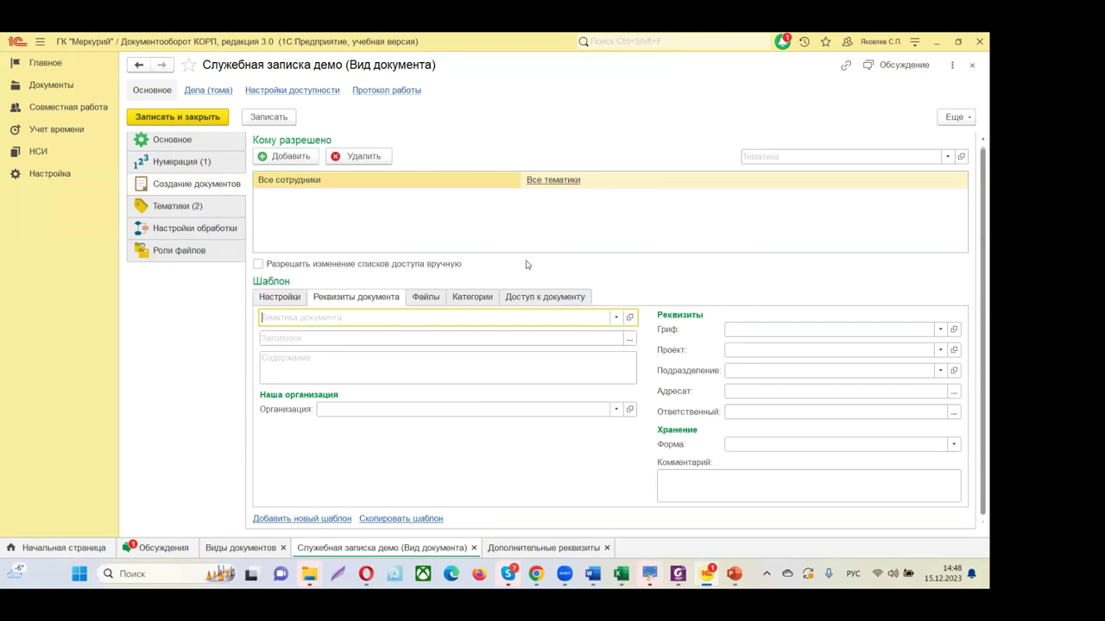
{"action": "left_click", "coordinate": [617, 319]}
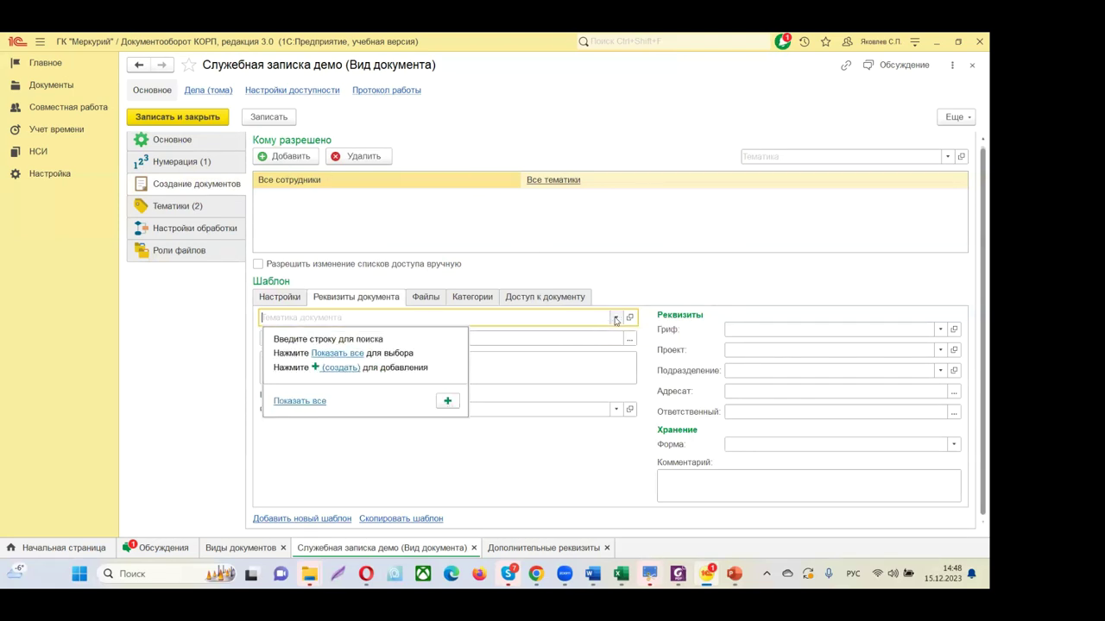
{"action": "left_click", "coordinate": [339, 355]}
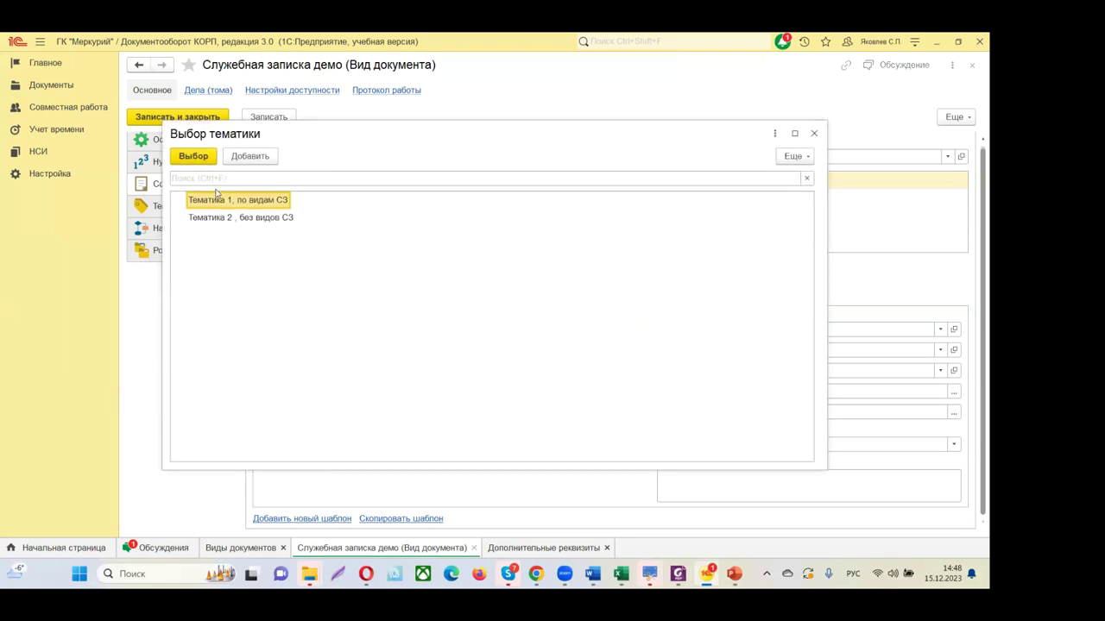
{"action": "double_click", "coordinate": [214, 201]}
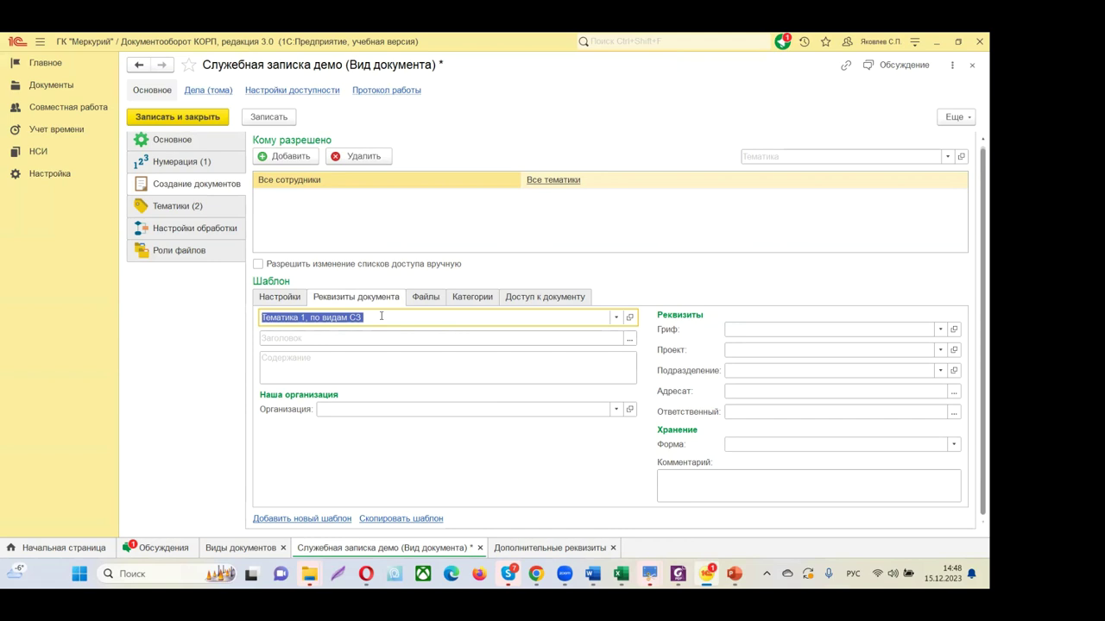
{"action": "key", "text": "Tab"}
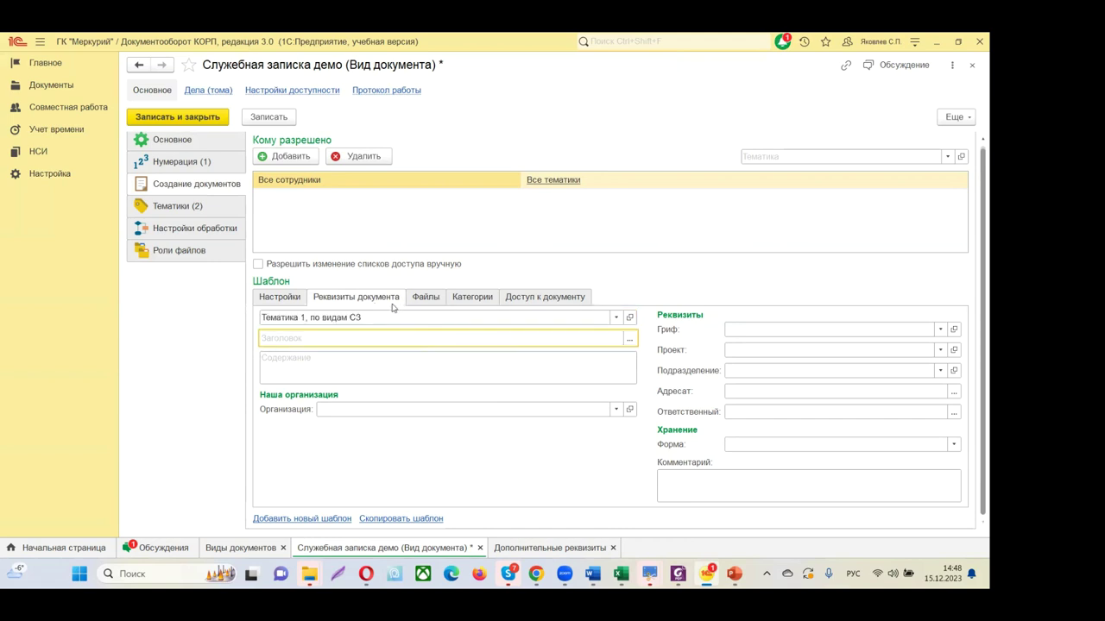
Step: Start the template's document title with the [ВидДокумента] attribute followed by " - "
{"action": "left_click", "coordinate": [631, 338]}
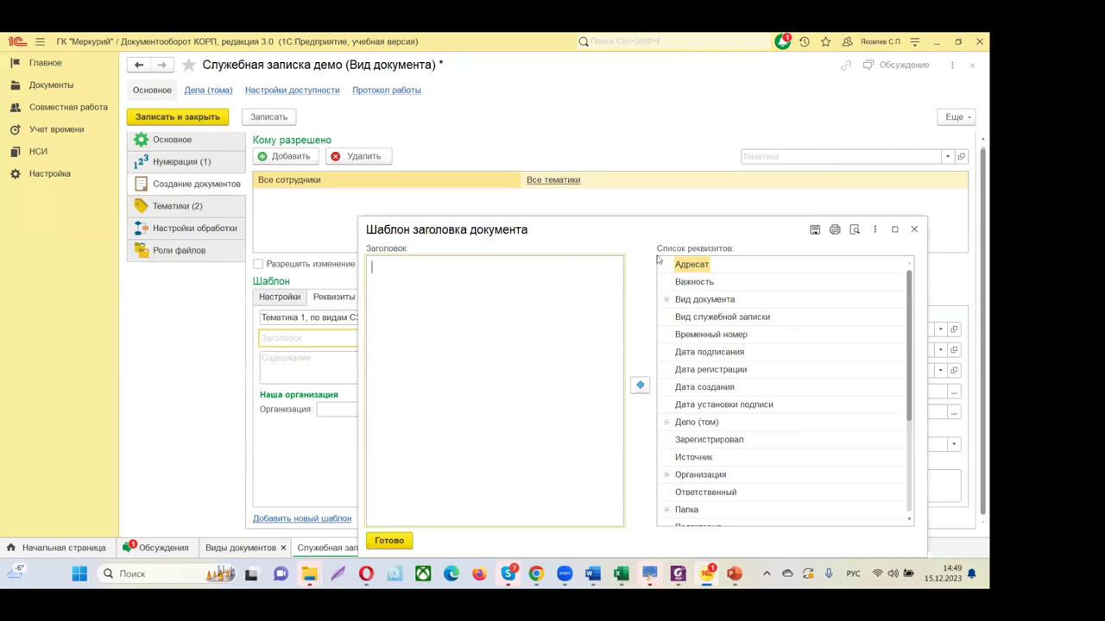
{"action": "left_click", "coordinate": [666, 300]}
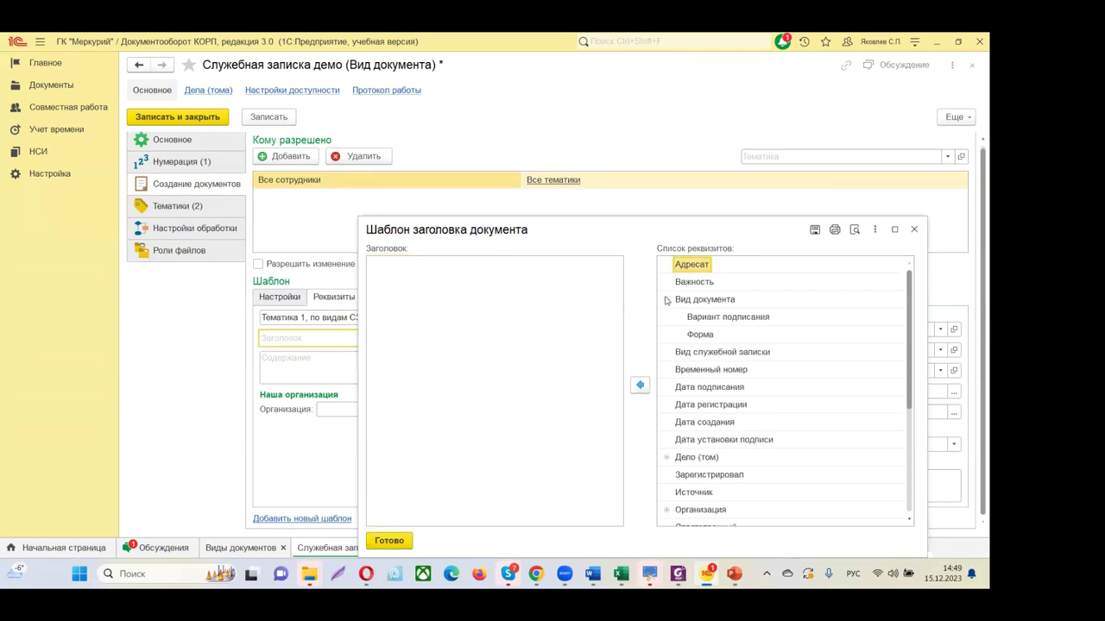
{"action": "left_click", "coordinate": [666, 299]}
{"action": "double_click", "coordinate": [694, 303]}
{"action": "left_click", "coordinate": [487, 264]}
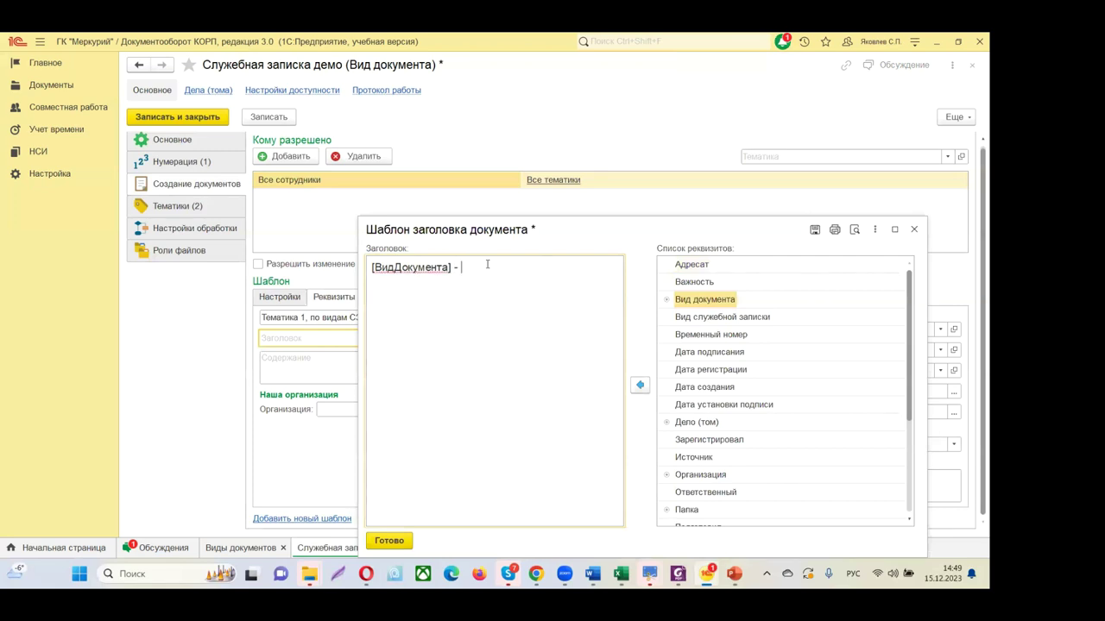
Step: Append [Тематика] and [ДатаСоздания], separated by " - ", to the title template and accept it
{"action": "scroll", "coordinate": [725, 470], "scroll_direction": "down", "scroll_amount": 3}
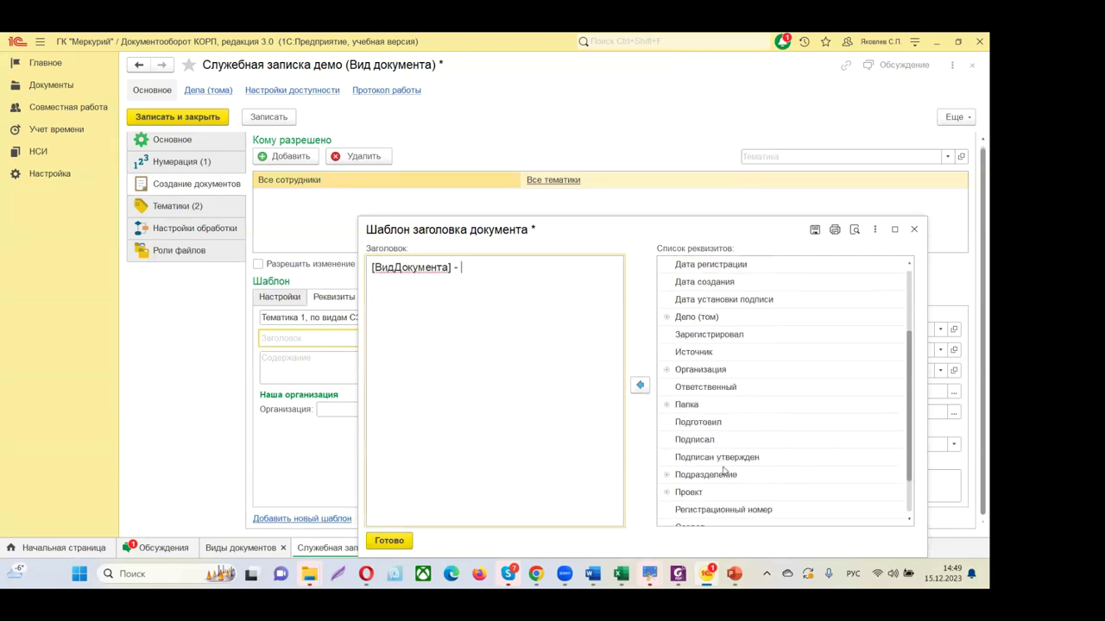
{"action": "left_click", "coordinate": [690, 480]}
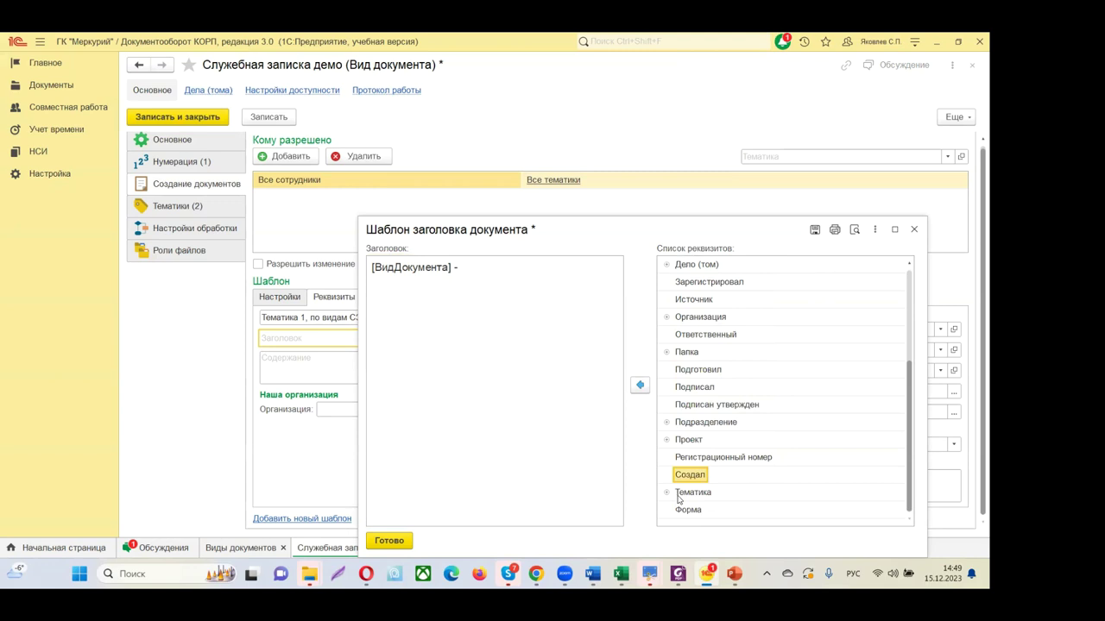
{"action": "double_click", "coordinate": [682, 490]}
{"action": "left_click", "coordinate": [513, 267]}
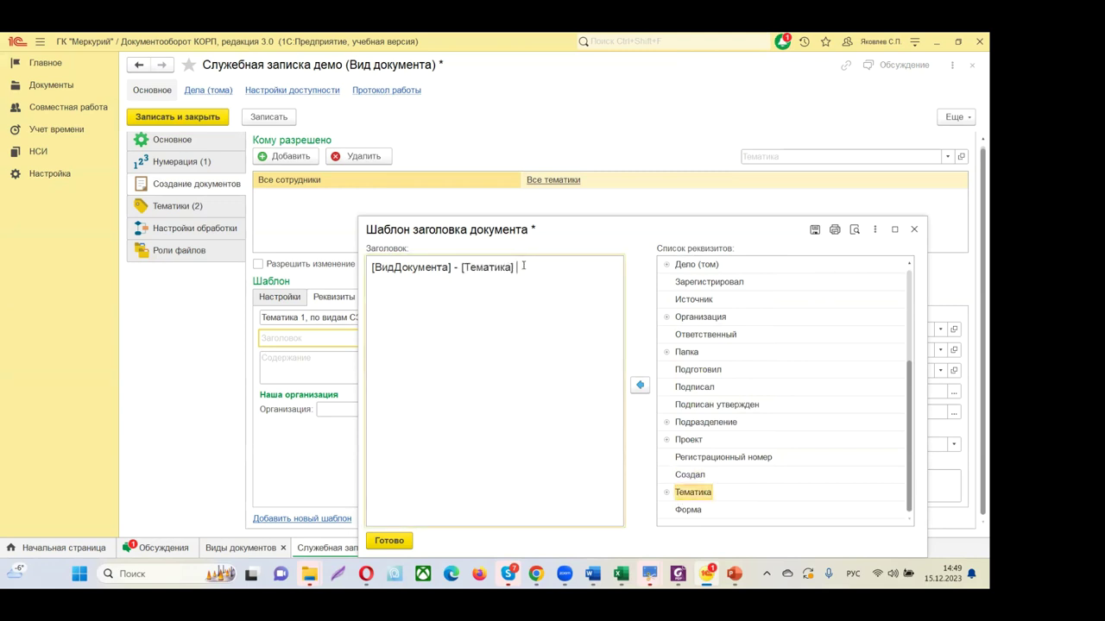
{"action": "scroll", "coordinate": [728, 371], "scroll_direction": "up", "scroll_amount": 3}
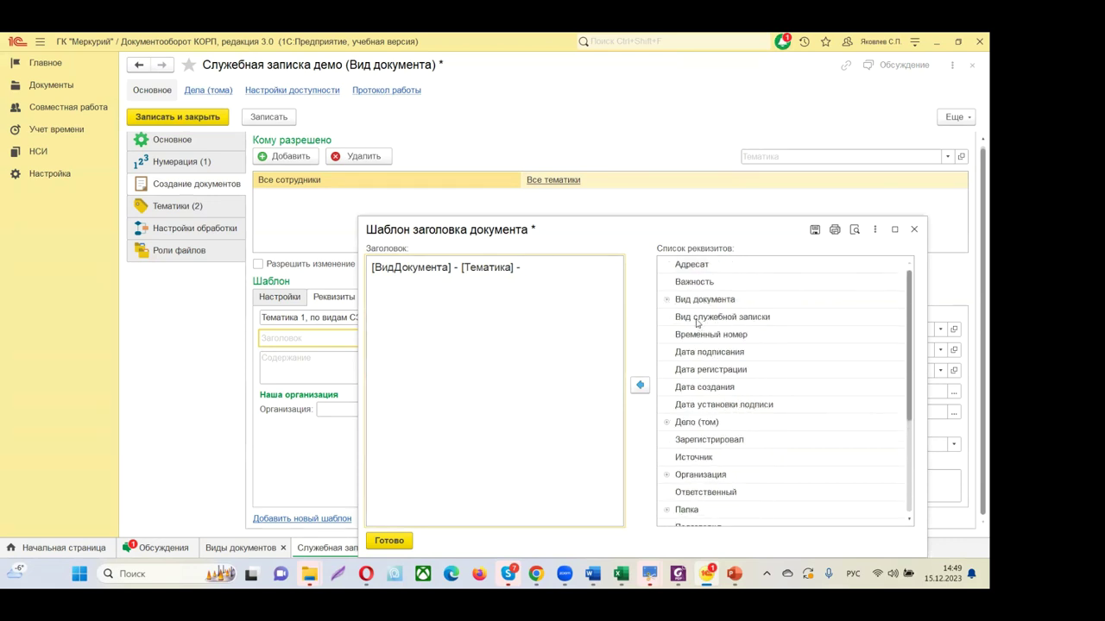
{"action": "left_click", "coordinate": [691, 388]}
{"action": "left_click_drag", "start_coordinate": [691, 389], "coordinate": [604, 266]}
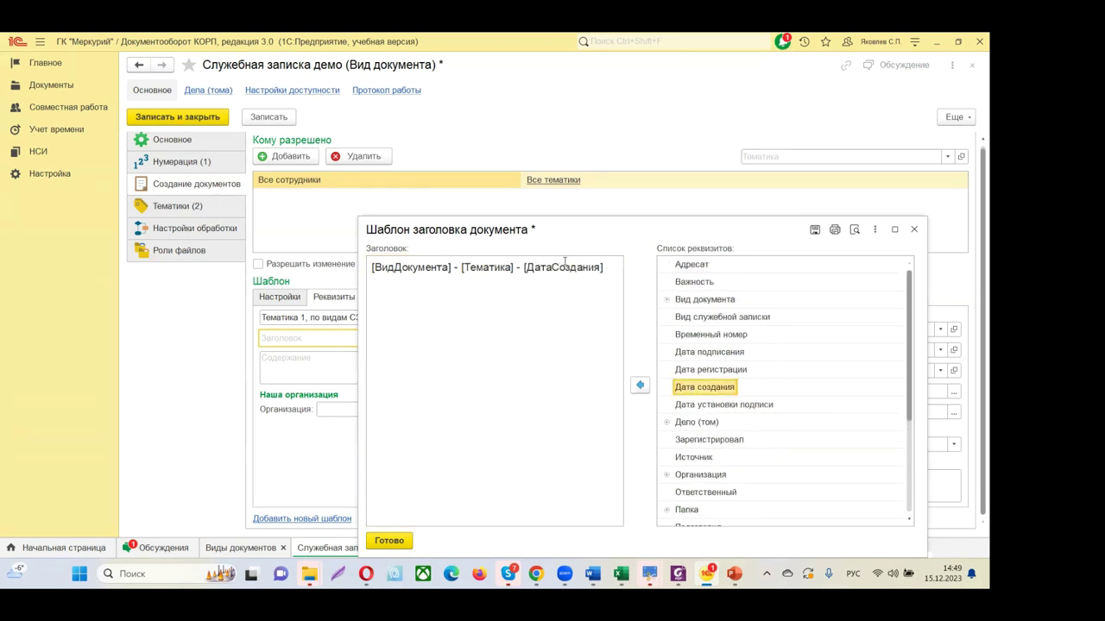
{"action": "left_click", "coordinate": [390, 542]}
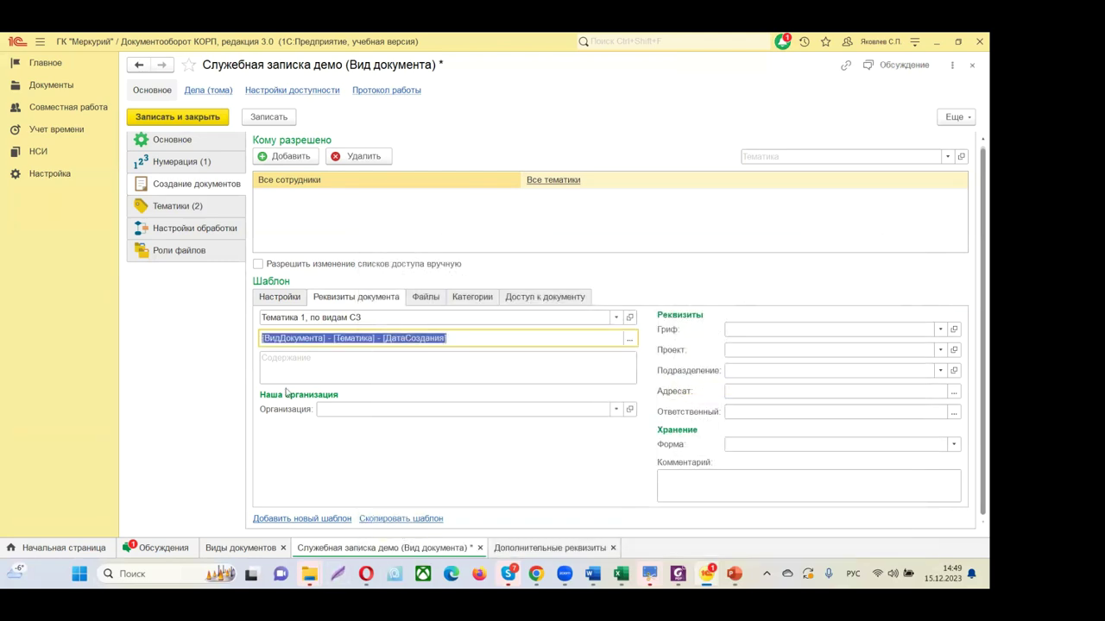
Step: Set the template's organization to ООО "Меркурий Проект"
{"action": "left_click", "coordinate": [616, 409]}
{"action": "left_click", "coordinate": [433, 427]}
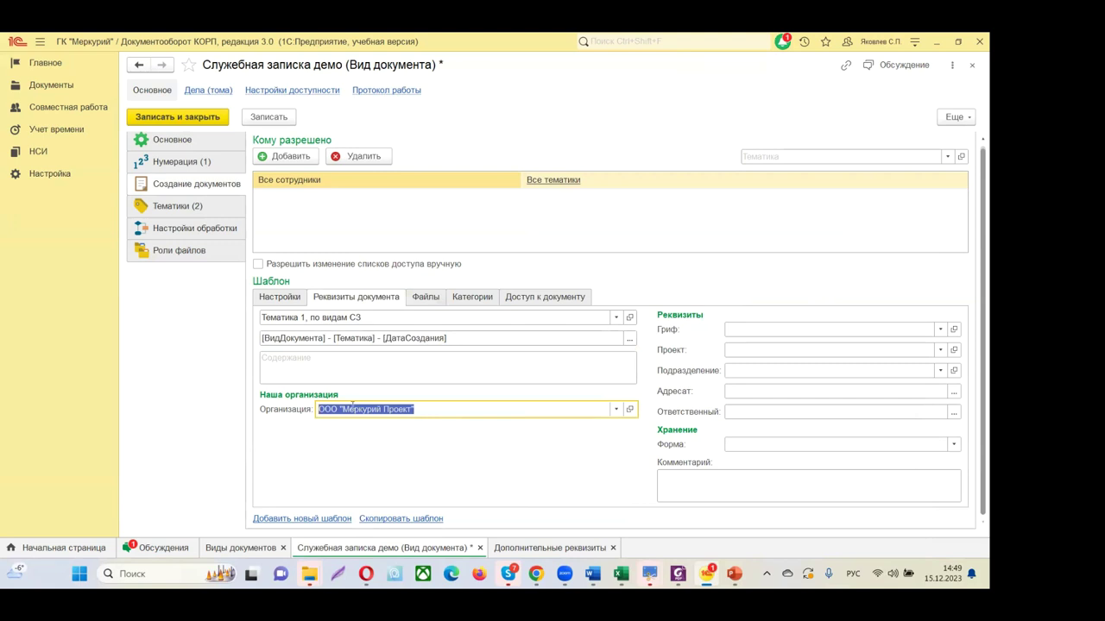
{"action": "left_click", "coordinate": [290, 363]}
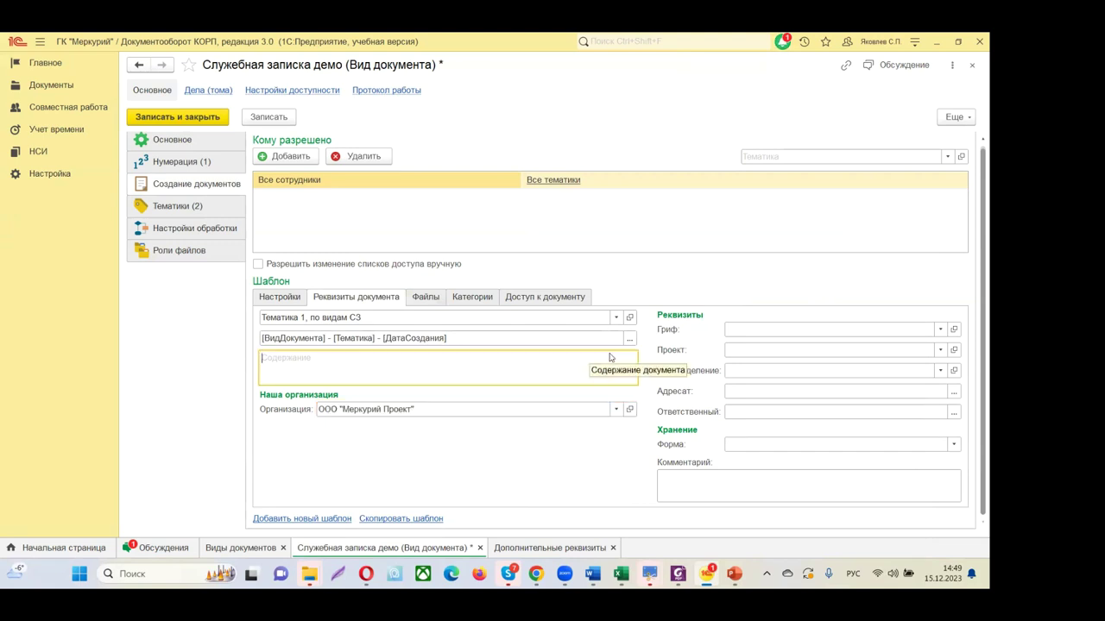
Step: Set the template's access classification (Гриф) to "Общий" and its department to "Департамент закупок и логистики"
{"action": "left_click", "coordinate": [940, 328]}
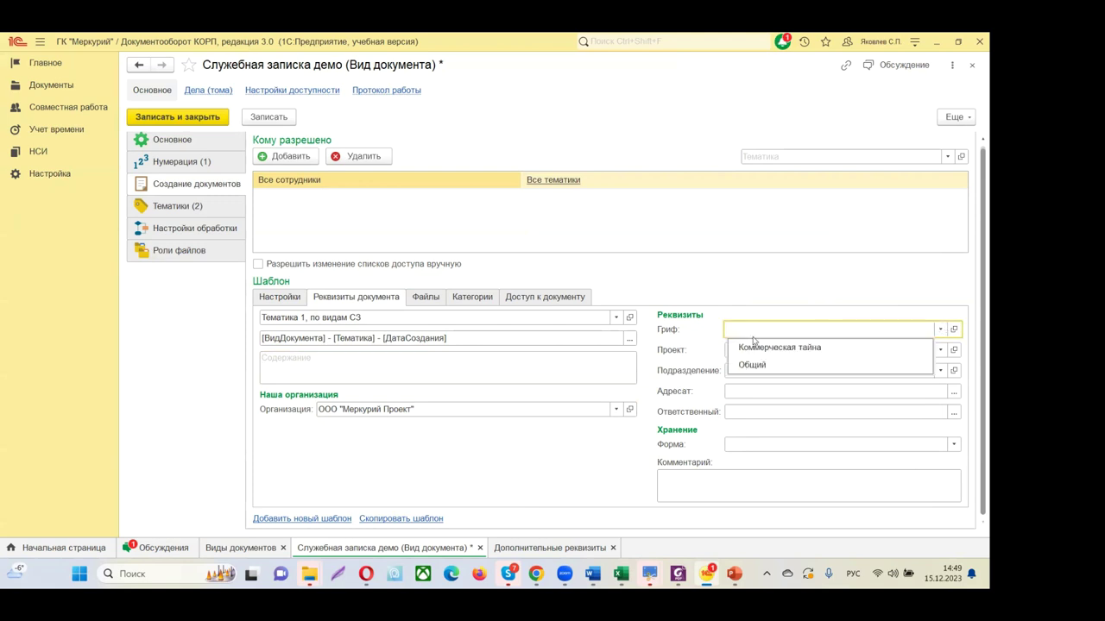
{"action": "left_click", "coordinate": [760, 364]}
{"action": "left_click", "coordinate": [758, 352]}
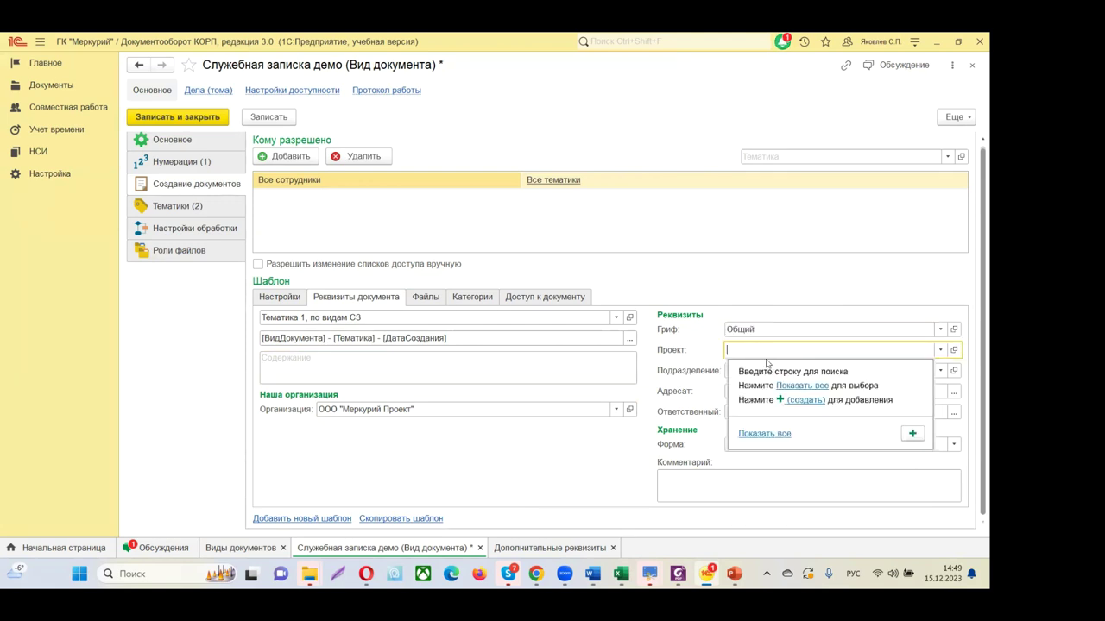
{"action": "left_click", "coordinate": [926, 369]}
{"action": "left_click", "coordinate": [787, 402]}
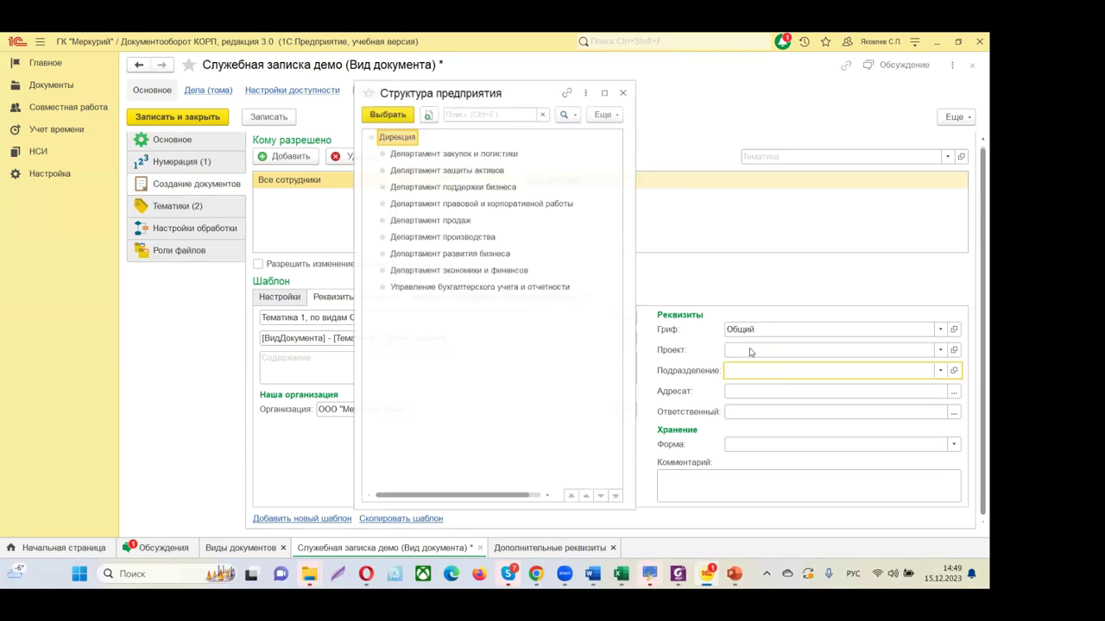
{"action": "double_click", "coordinate": [428, 154]}
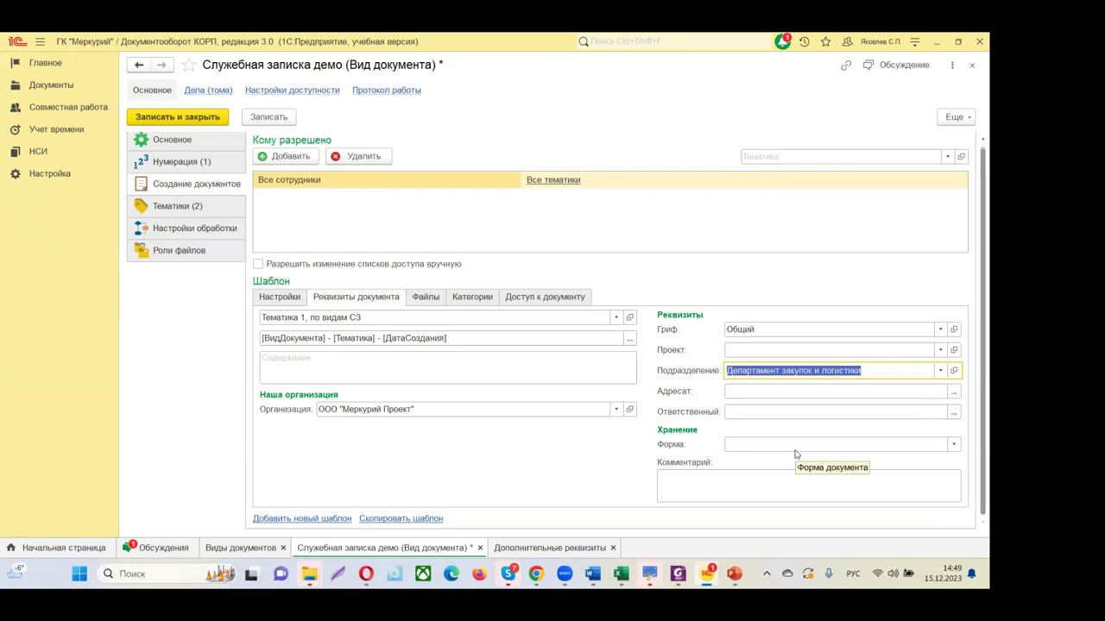
{"action": "left_click", "coordinate": [951, 414]}
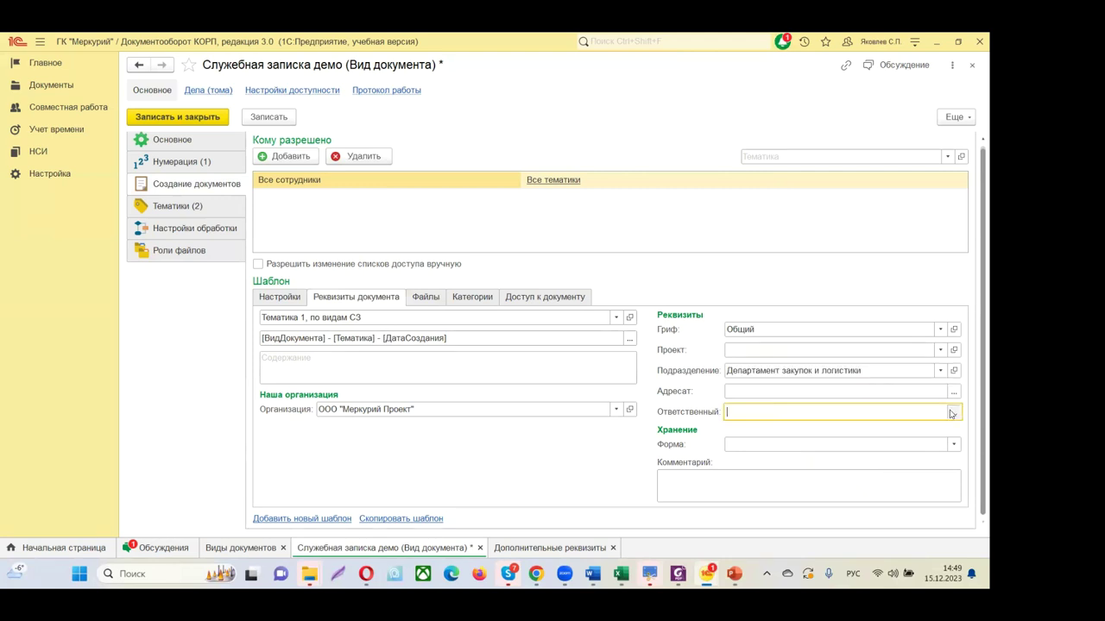
{"action": "left_click", "coordinate": [952, 412]}
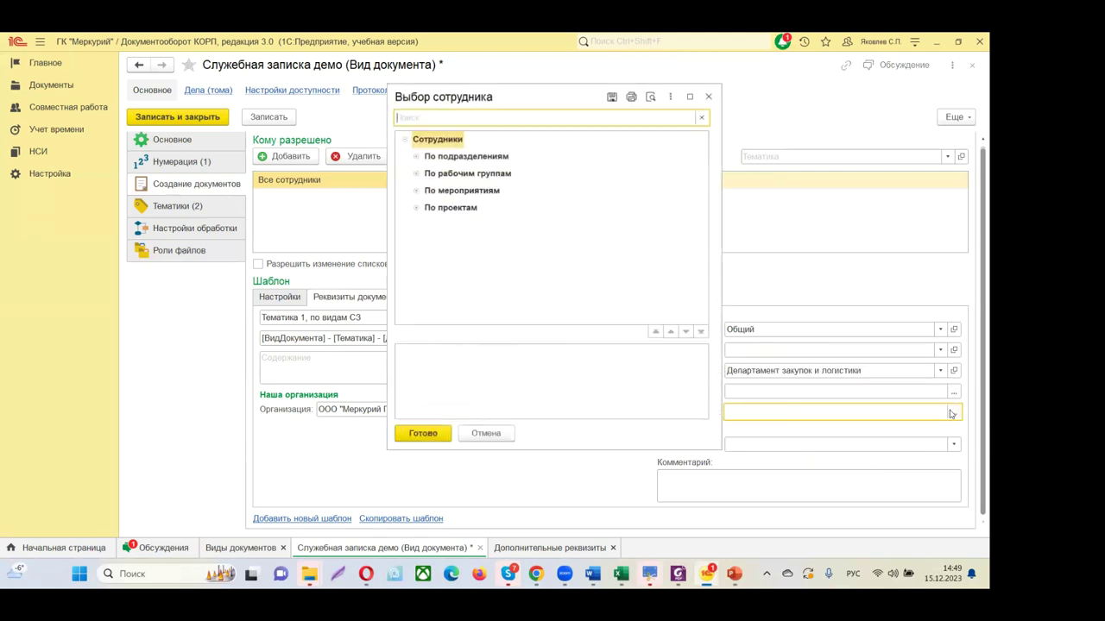
{"action": "left_click", "coordinate": [712, 93]}
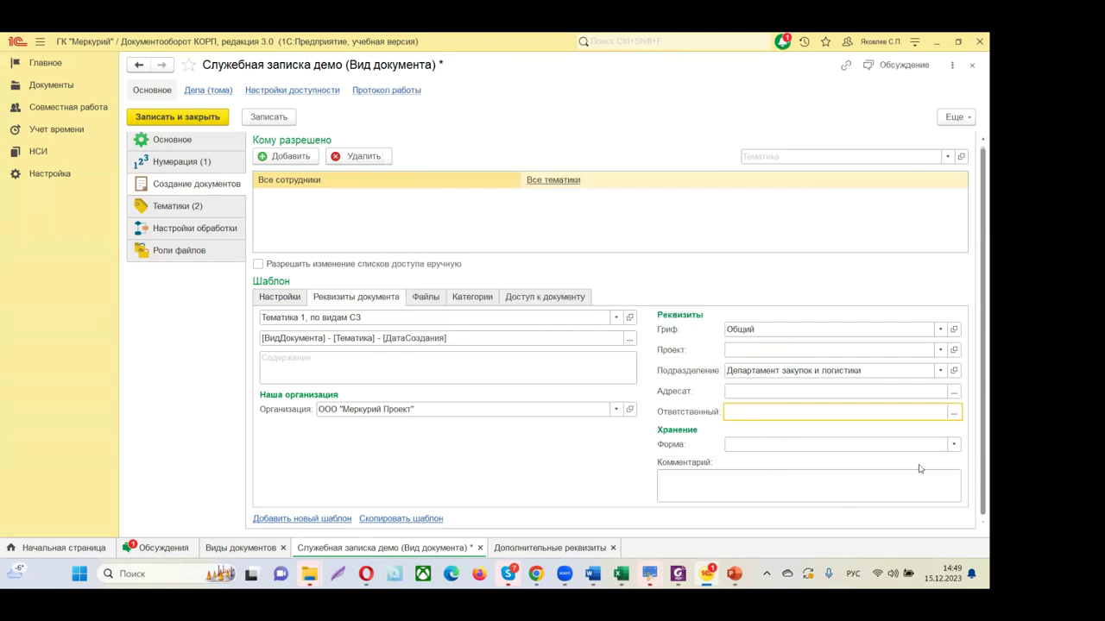
Step: Set the template's storage form to "Бумажная" and save the document type
{"action": "left_click", "coordinate": [954, 445]}
{"action": "left_click", "coordinate": [821, 464]}
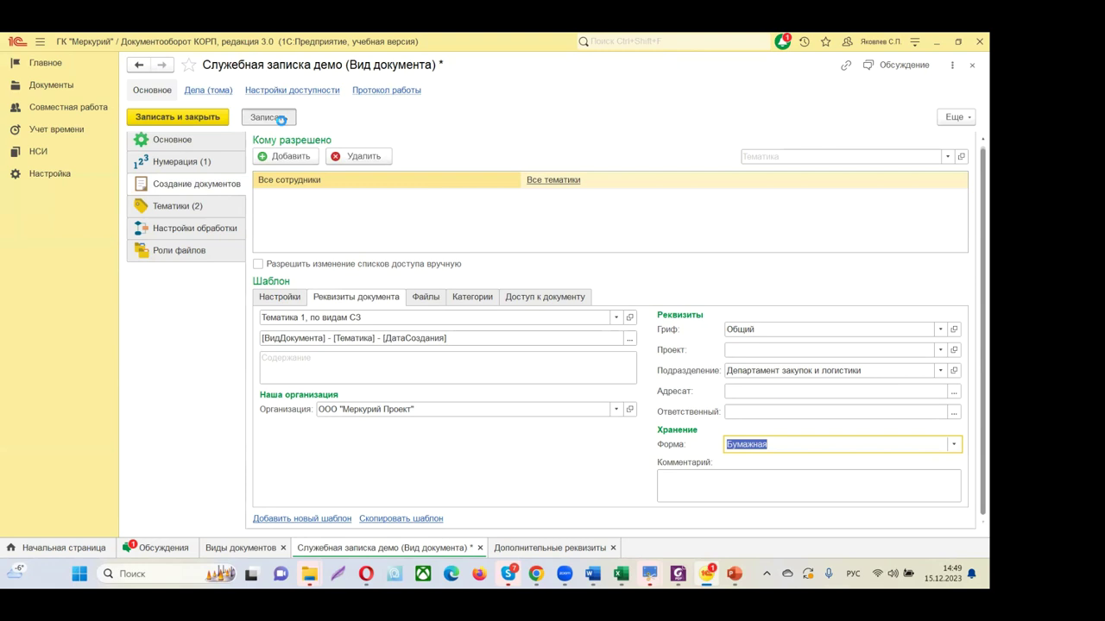
{"action": "left_click", "coordinate": [282, 122]}
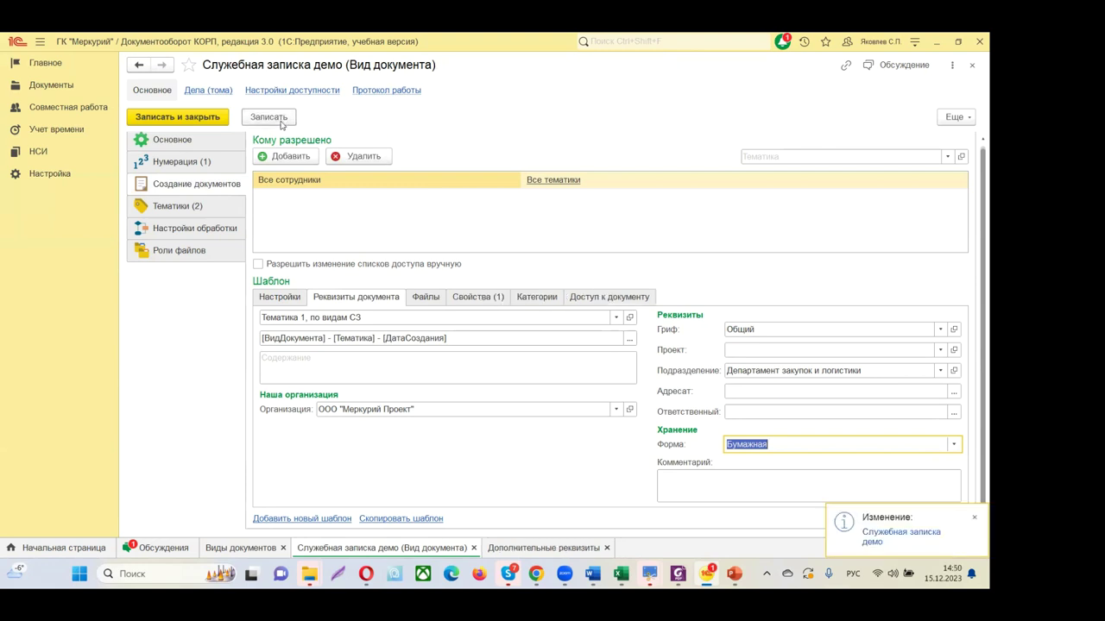
Step: Create a new document from "Служебная записка демо - Тематика 1, по видам СЗ", found by searching for "сл", and review its prefilled title
{"action": "left_click", "coordinate": [54, 85]}
{"action": "left_click", "coordinate": [326, 142]}
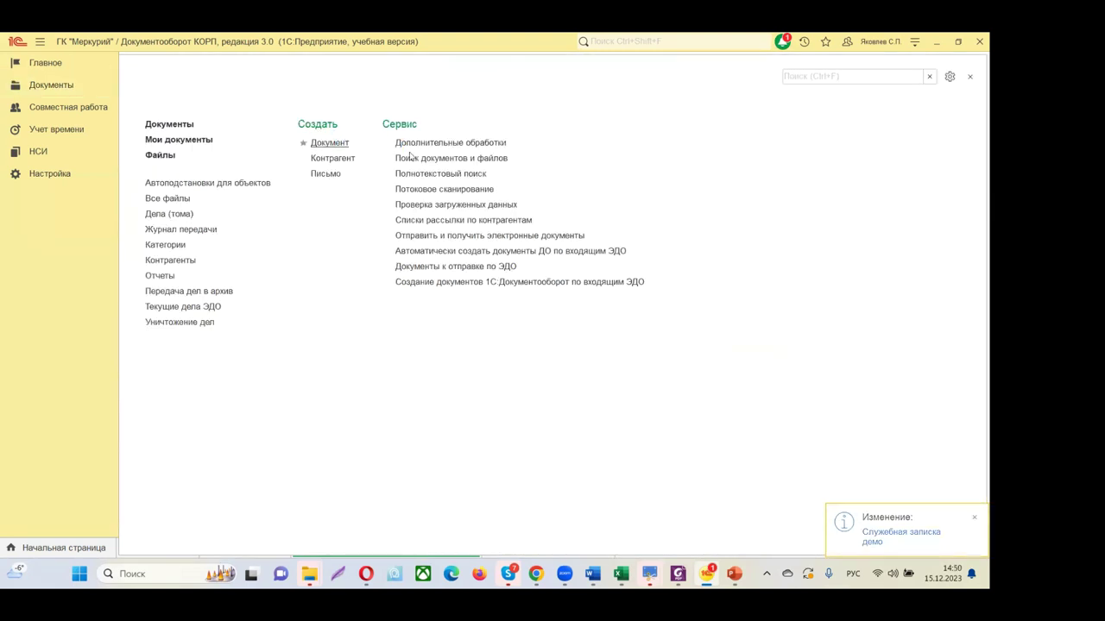
{"action": "left_click", "coordinate": [85, 68]}
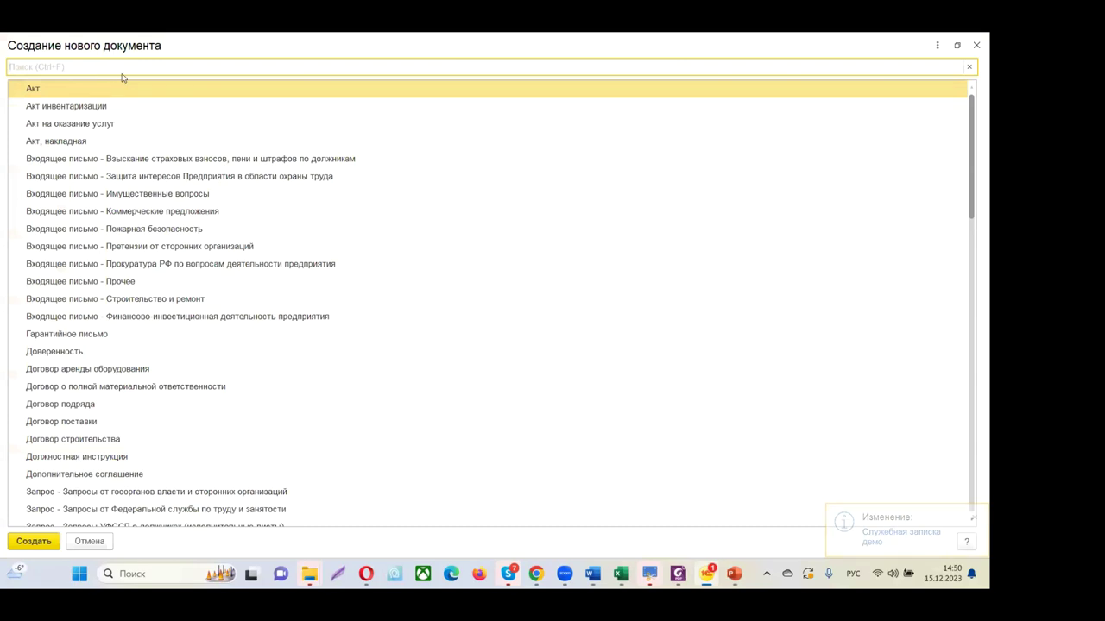
{"action": "type", "text": "сл"}
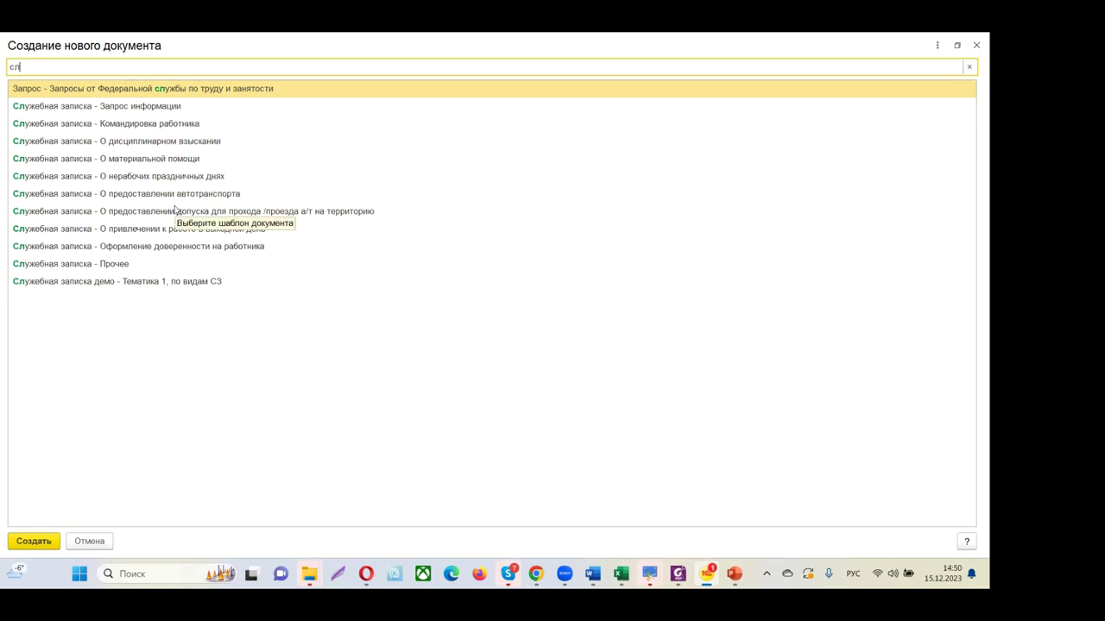
{"action": "left_click", "coordinate": [158, 287]}
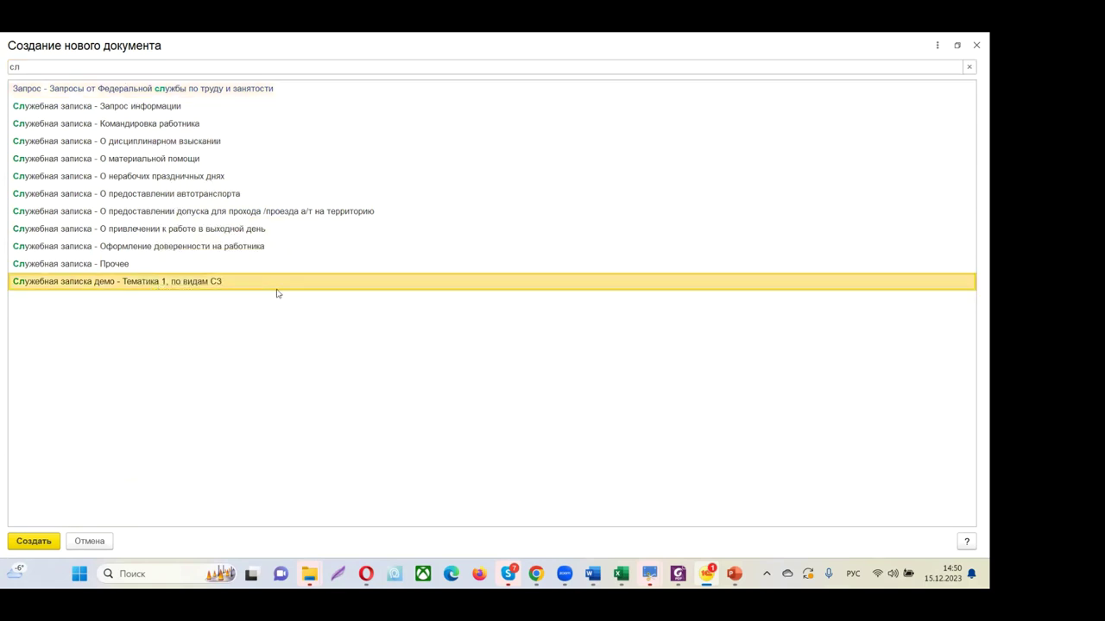
{"action": "double_click", "coordinate": [129, 286]}
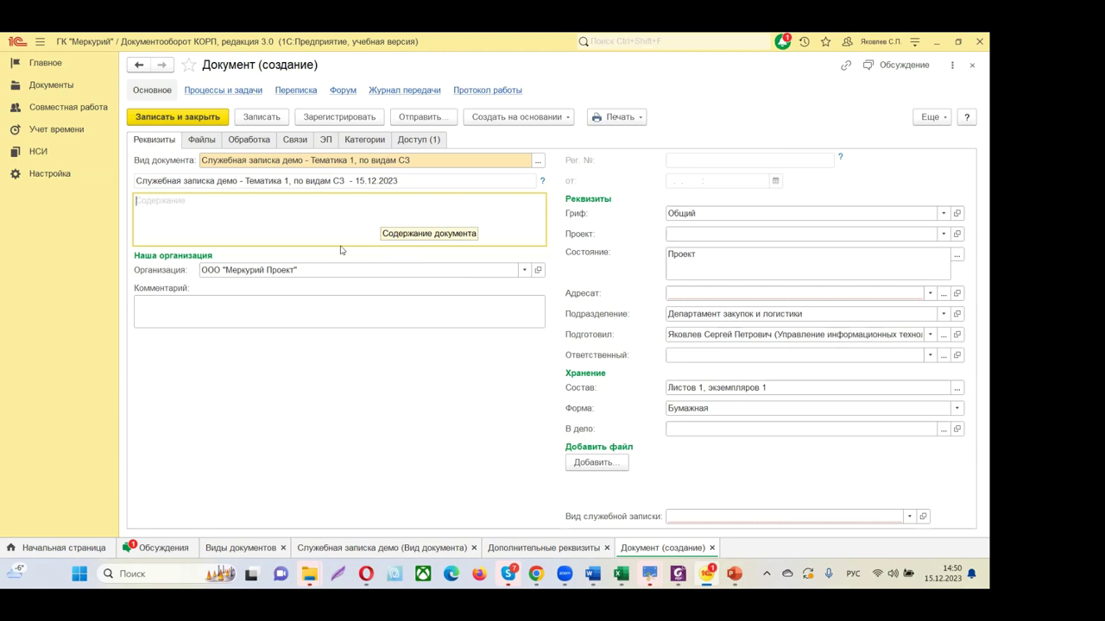
{"action": "left_click", "coordinate": [139, 180]}
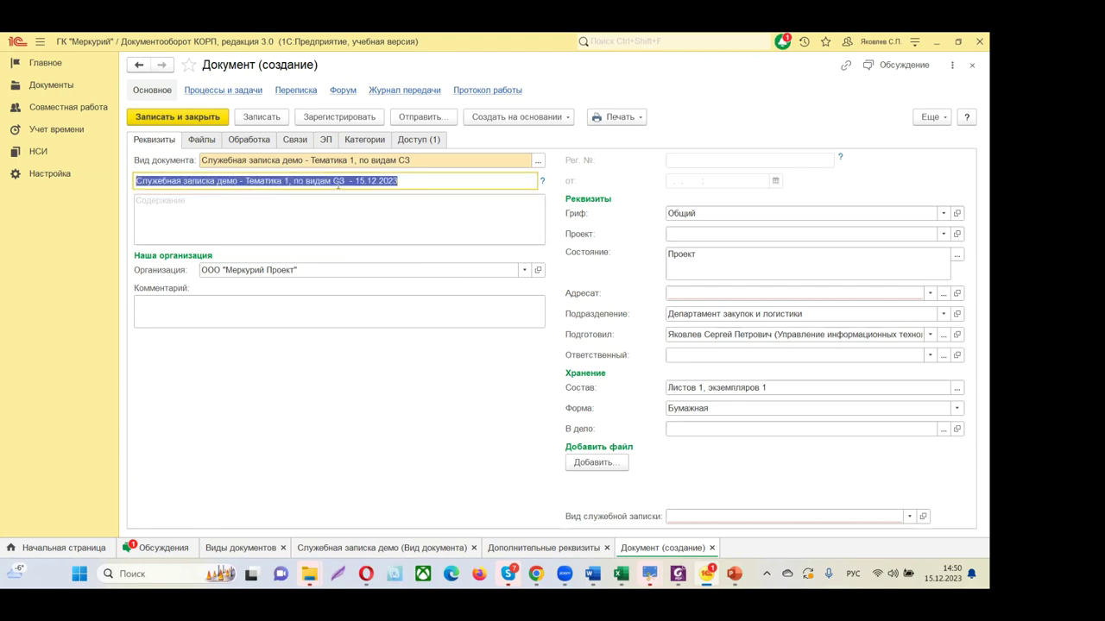
{"action": "left_click", "coordinate": [416, 179]}
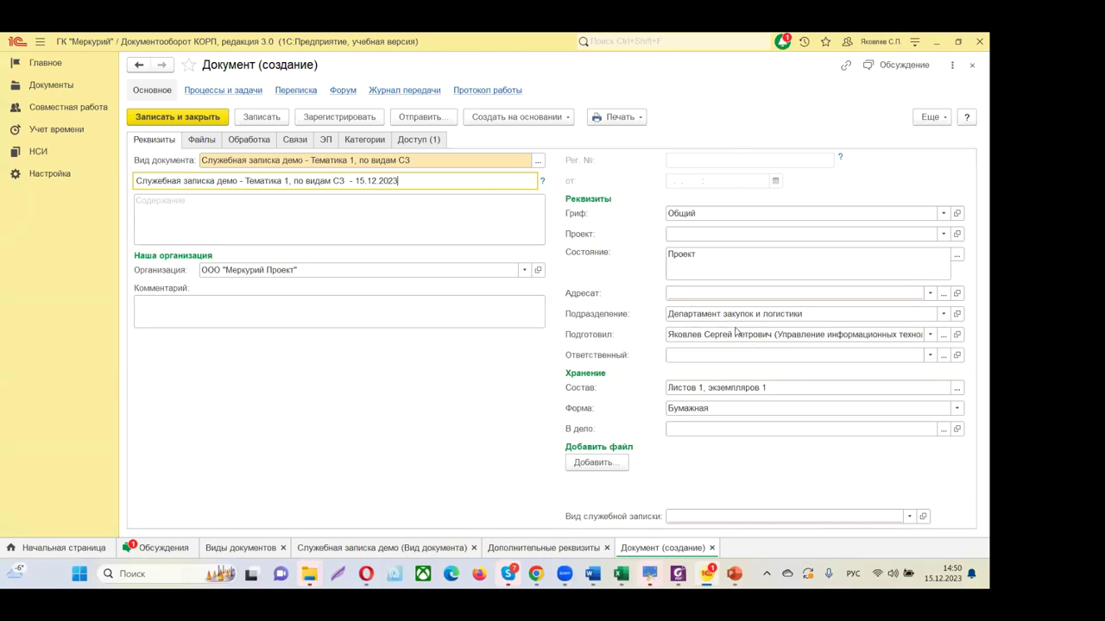
{"action": "left_click", "coordinate": [334, 242]}
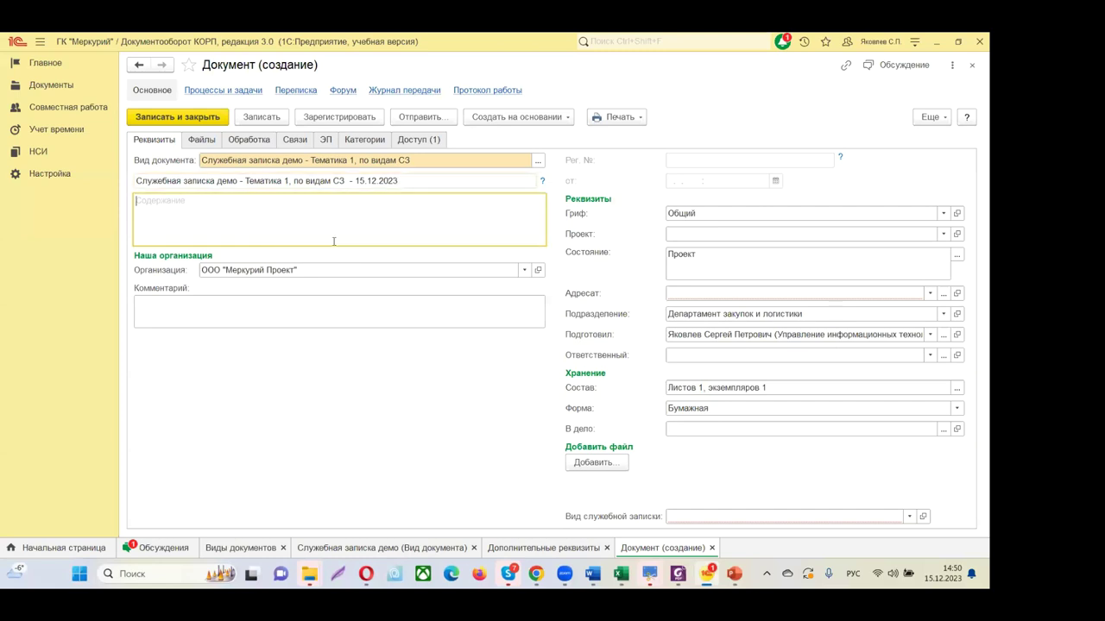
Step: Try to save the document, set its "Вид служебной записки" to "Аналитическая" and try saving again without an addressee
{"action": "left_click", "coordinate": [259, 117]}
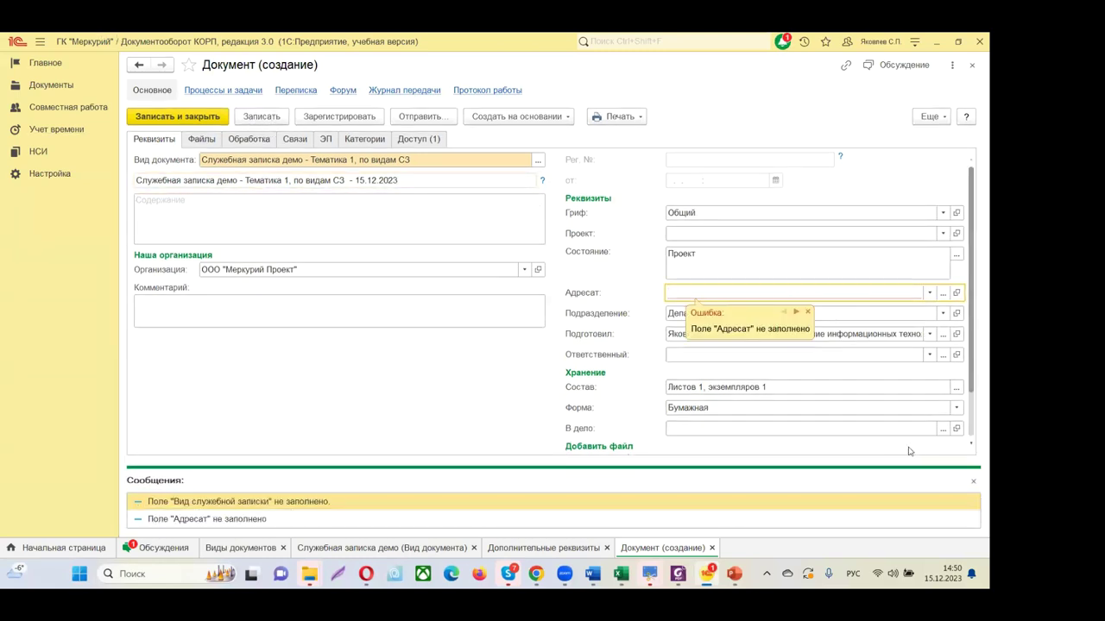
{"action": "left_click", "coordinate": [972, 481]}
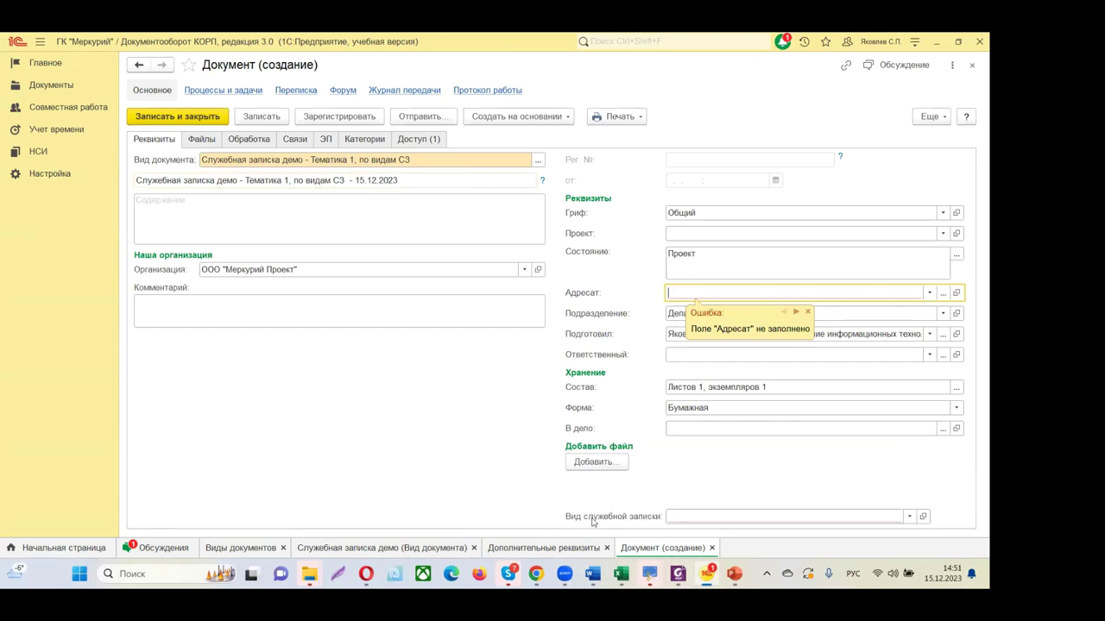
{"action": "left_click", "coordinate": [909, 516]}
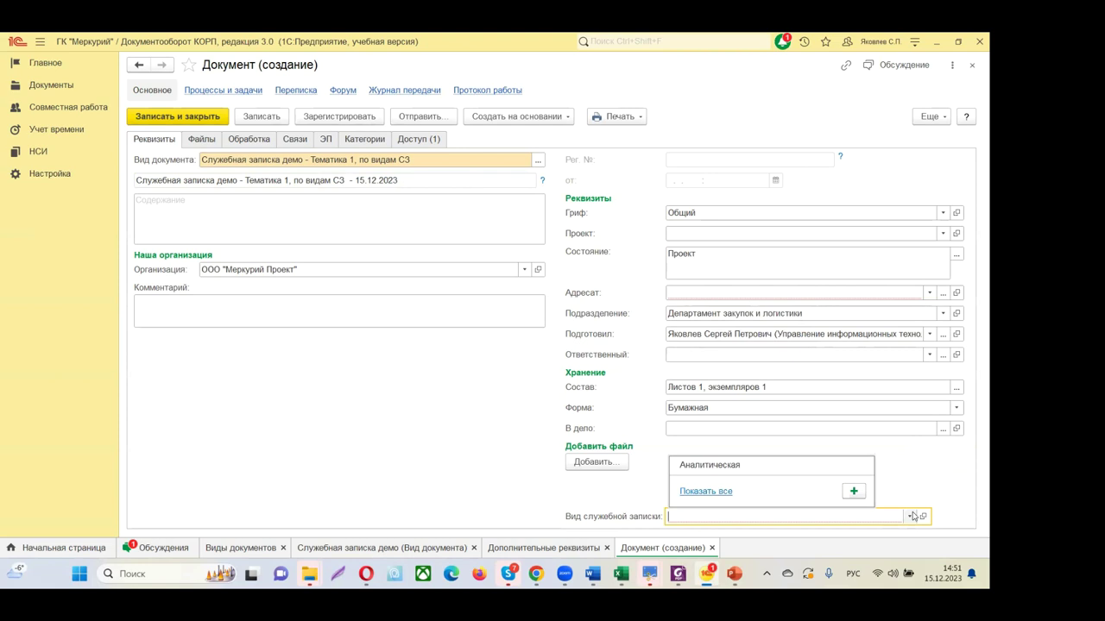
{"action": "left_click", "coordinate": [706, 470]}
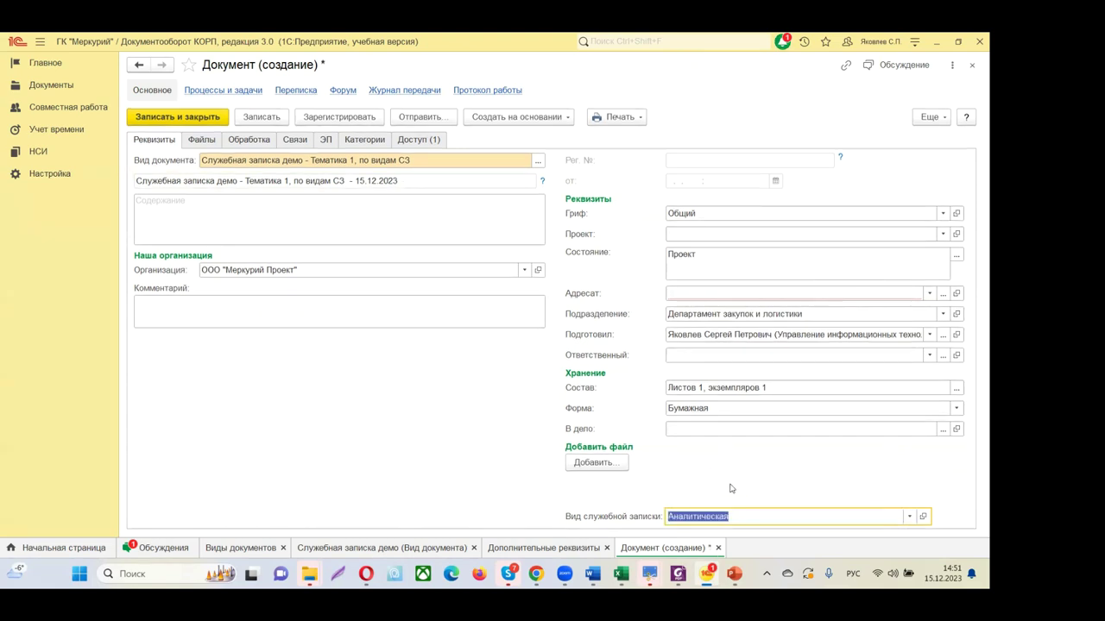
{"action": "left_click", "coordinate": [250, 116]}
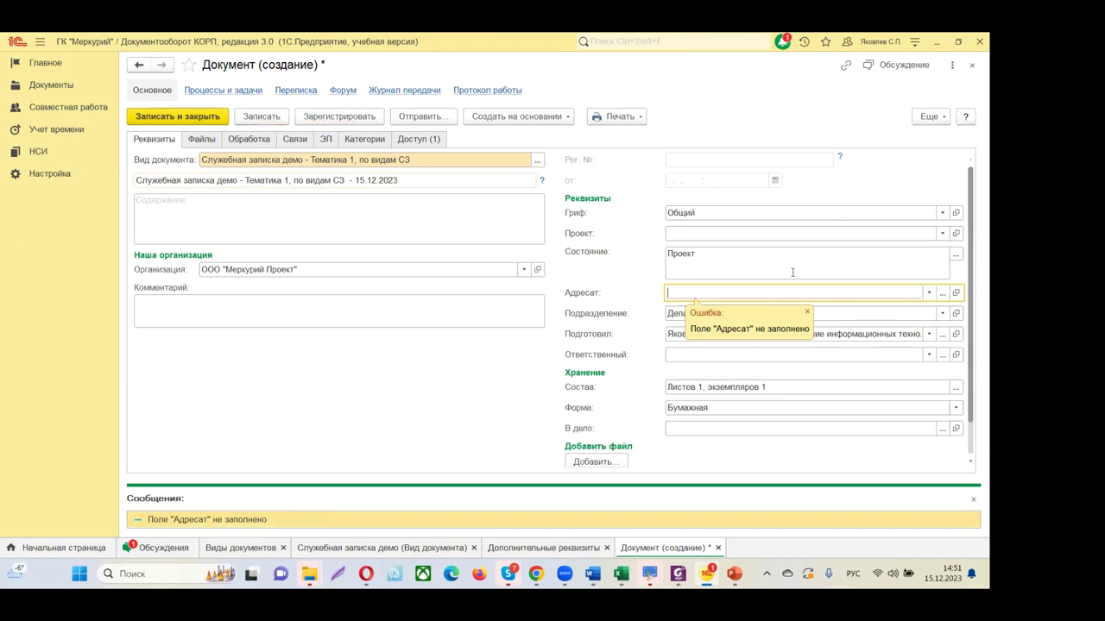
Step: Choose an employee of "Управление закупок" in "Департамент закупок и логистики" as the document's addressee (Адресат) and save the document
{"action": "left_click", "coordinate": [929, 292]}
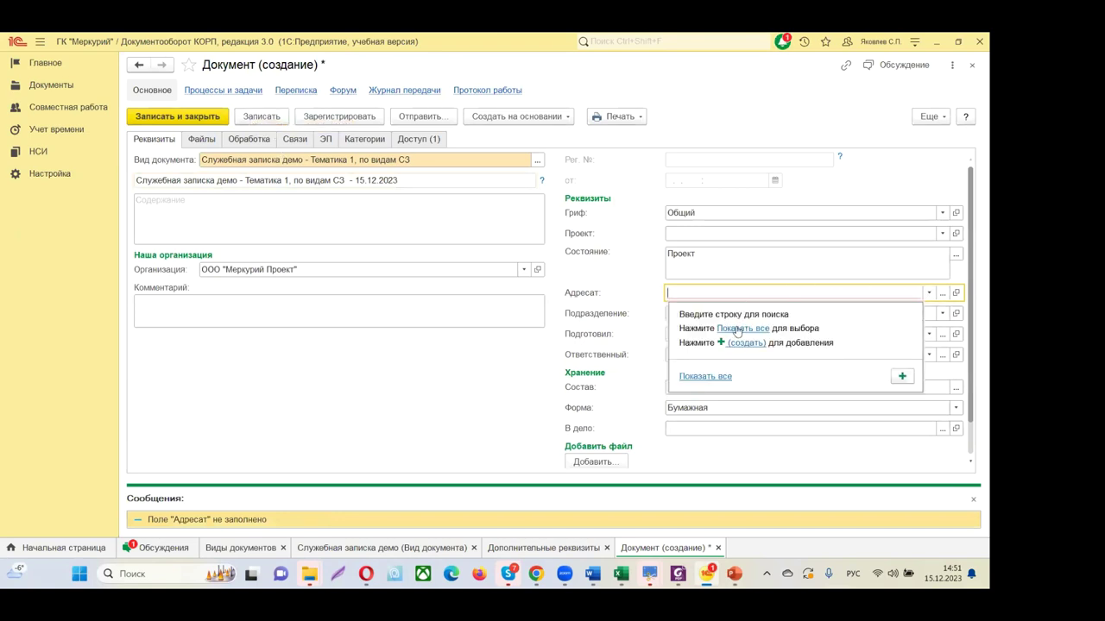
{"action": "left_click", "coordinate": [734, 329]}
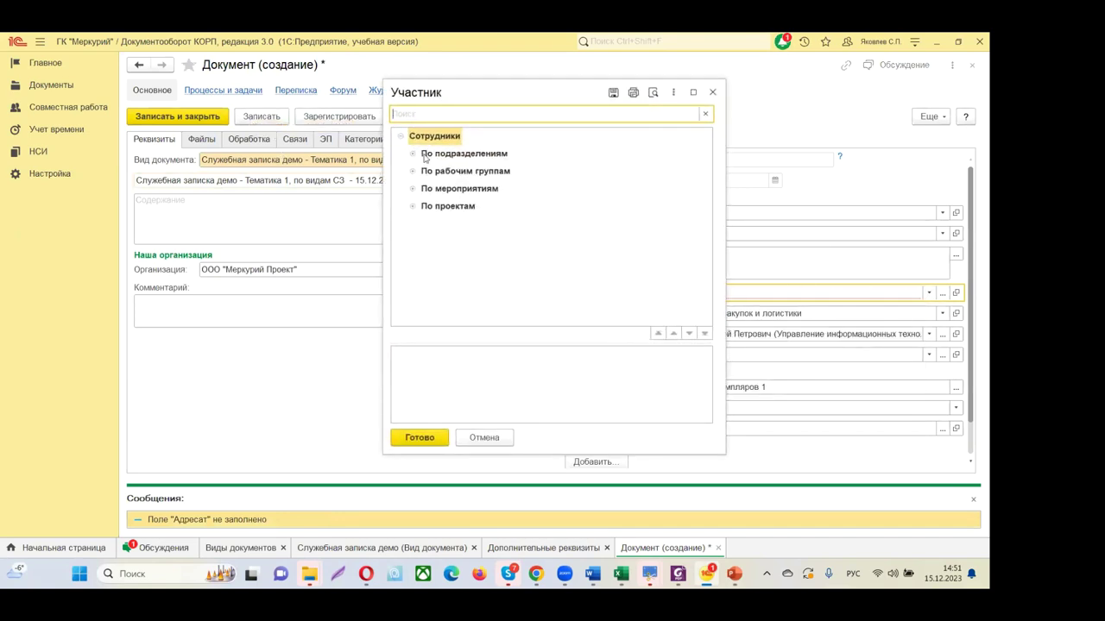
{"action": "left_click", "coordinate": [418, 156]}
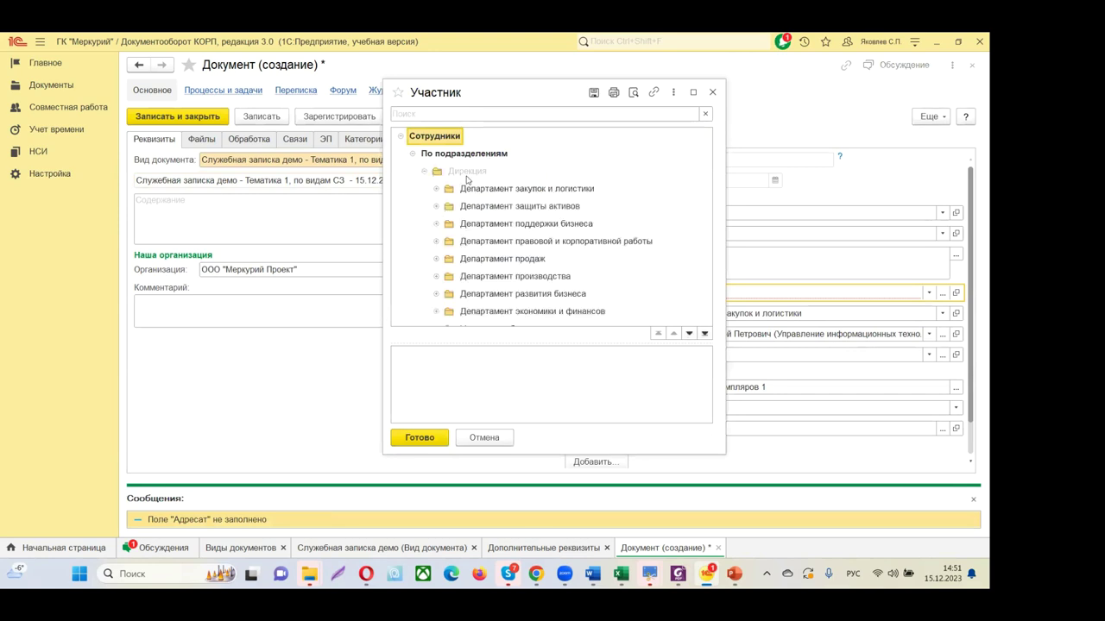
{"action": "left_click", "coordinate": [435, 189]}
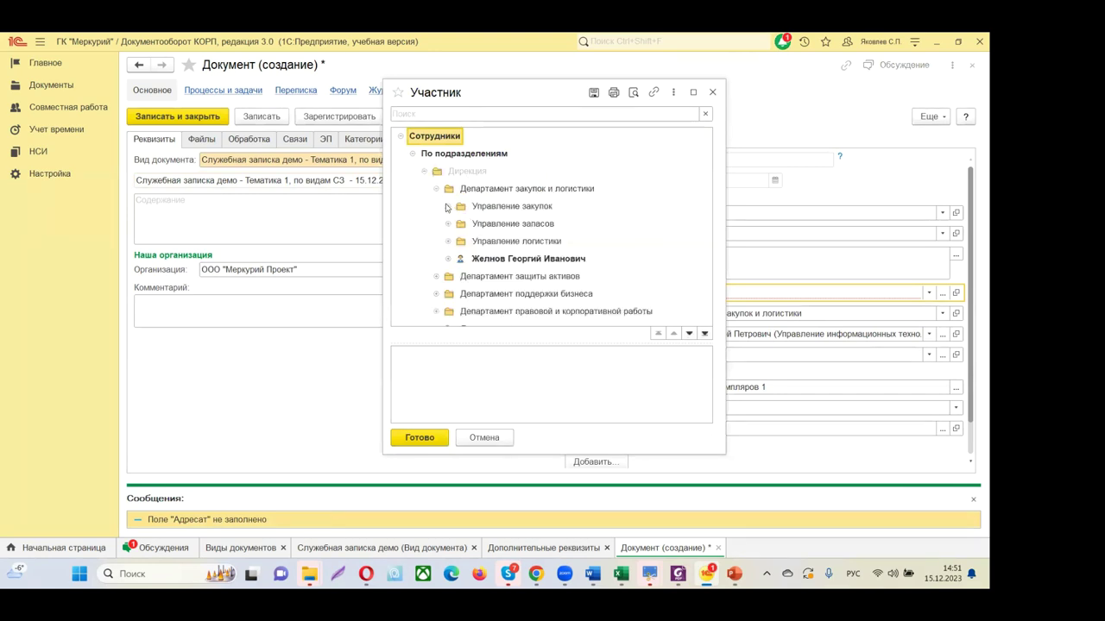
{"action": "left_click", "coordinate": [448, 206]}
{"action": "double_click", "coordinate": [491, 226]}
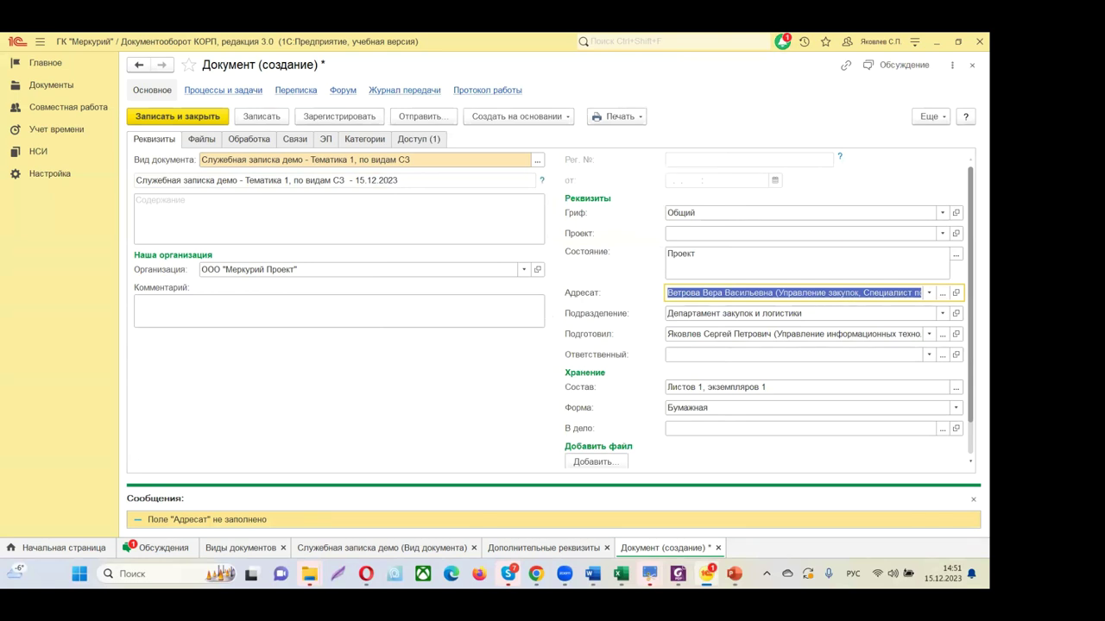
{"action": "left_click", "coordinate": [973, 499]}
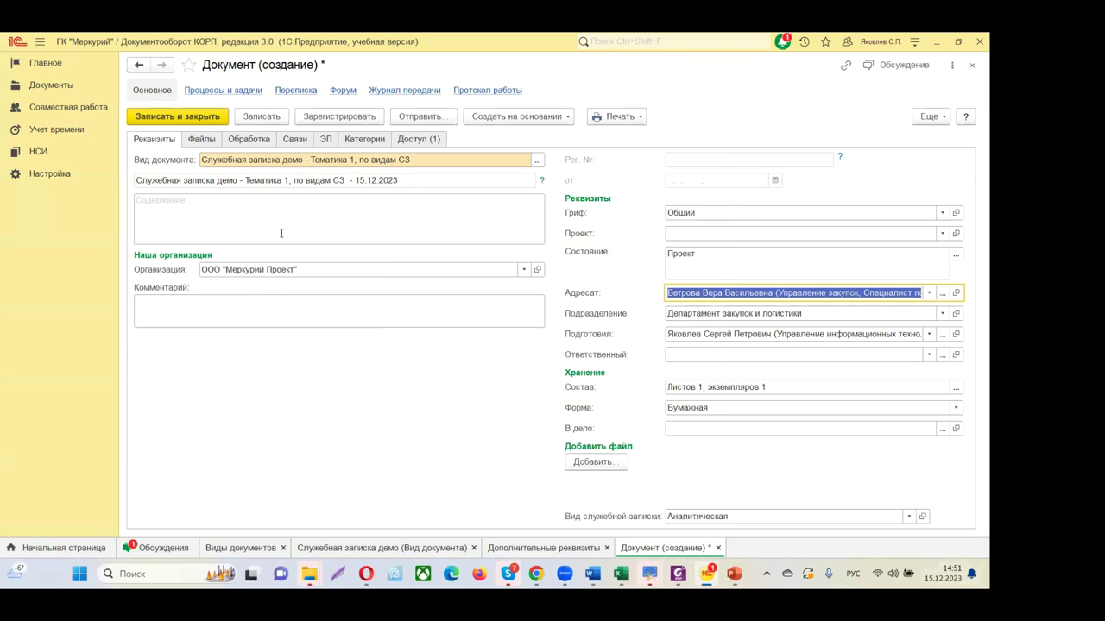
{"action": "left_click", "coordinate": [259, 116]}
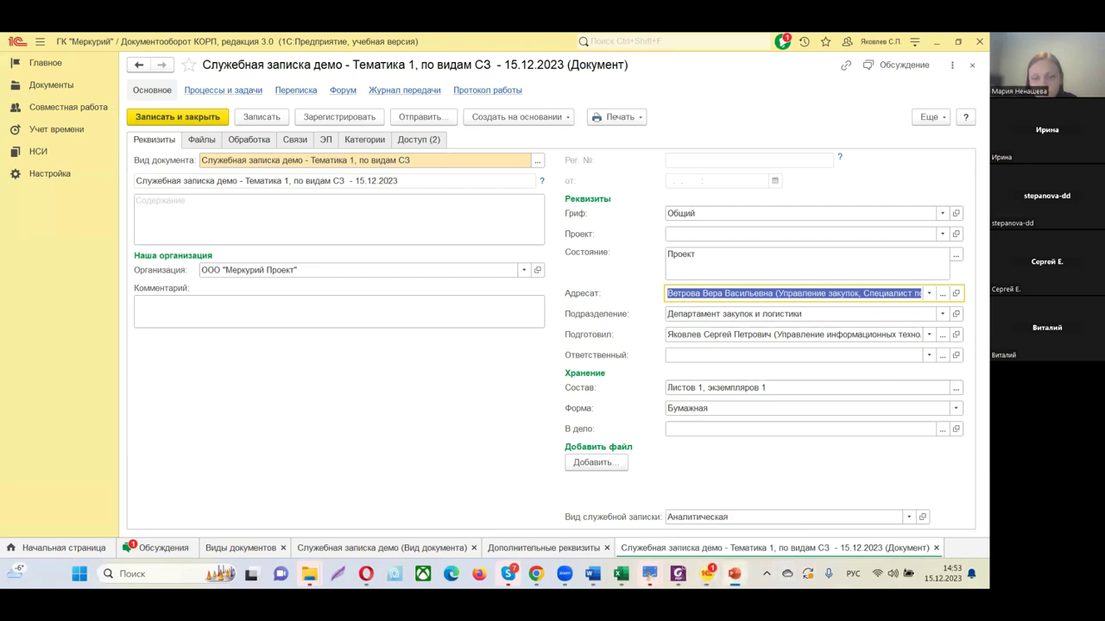
{"action": "left_click", "coordinate": [936, 41]}
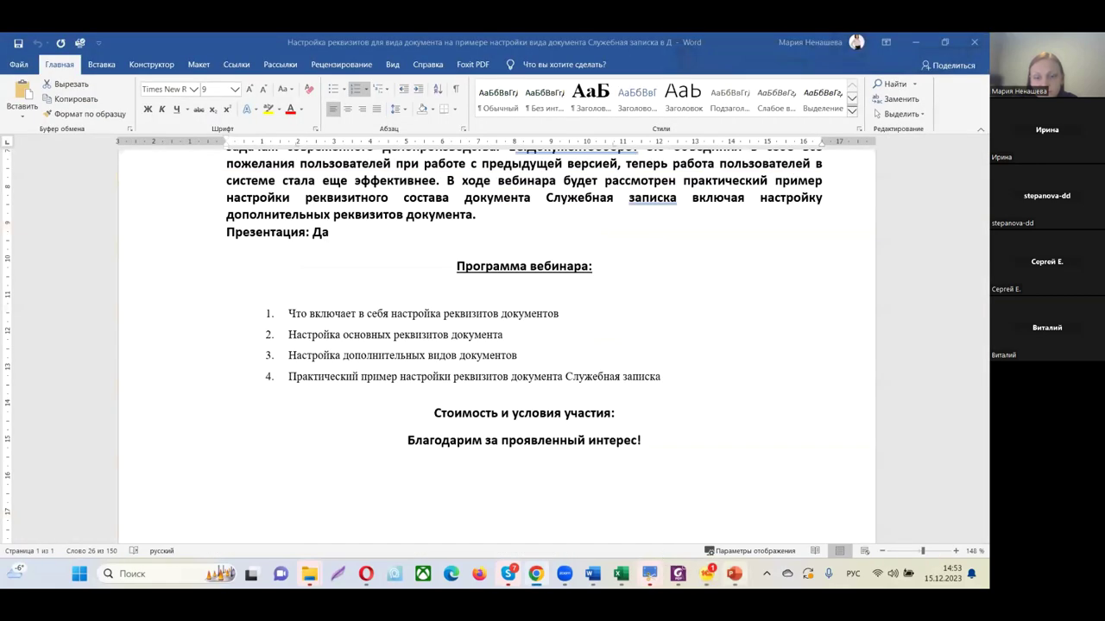
{"action": "left_click", "coordinate": [707, 574]}
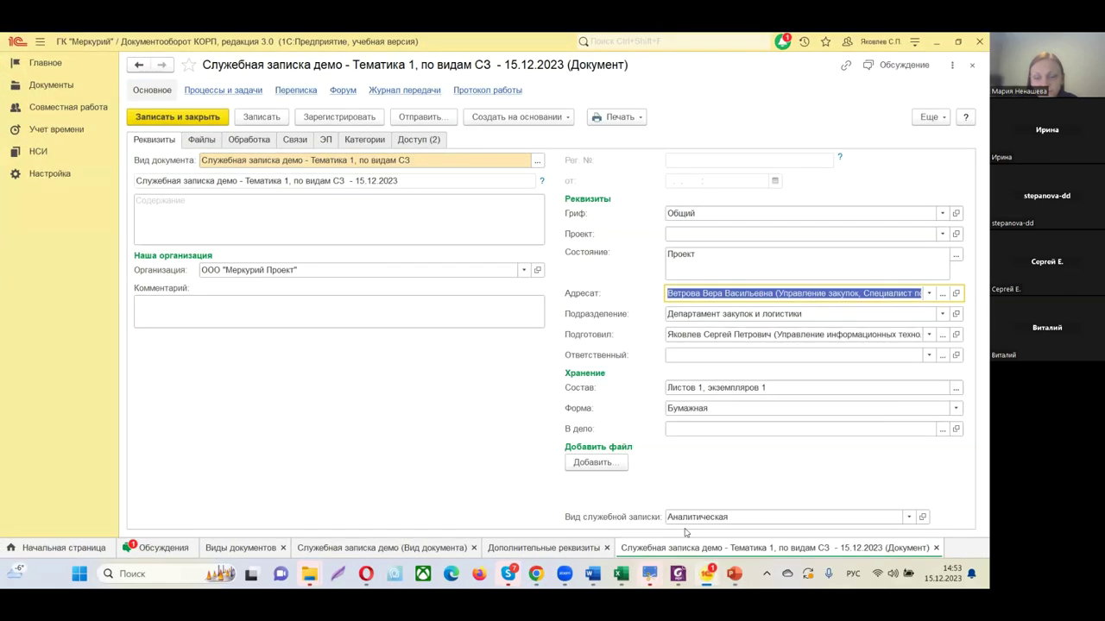